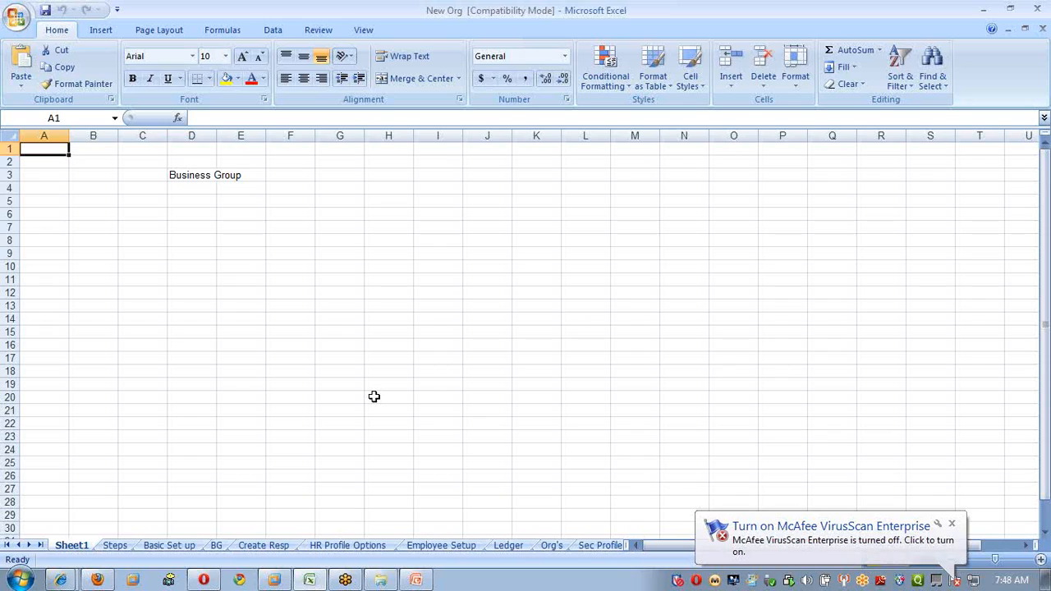
Review the Basic Set up sheet's Step 1 responsibilities table and its Step 2–3 notes.
{"action": "key", "text": "ctrl+Page_Up"}
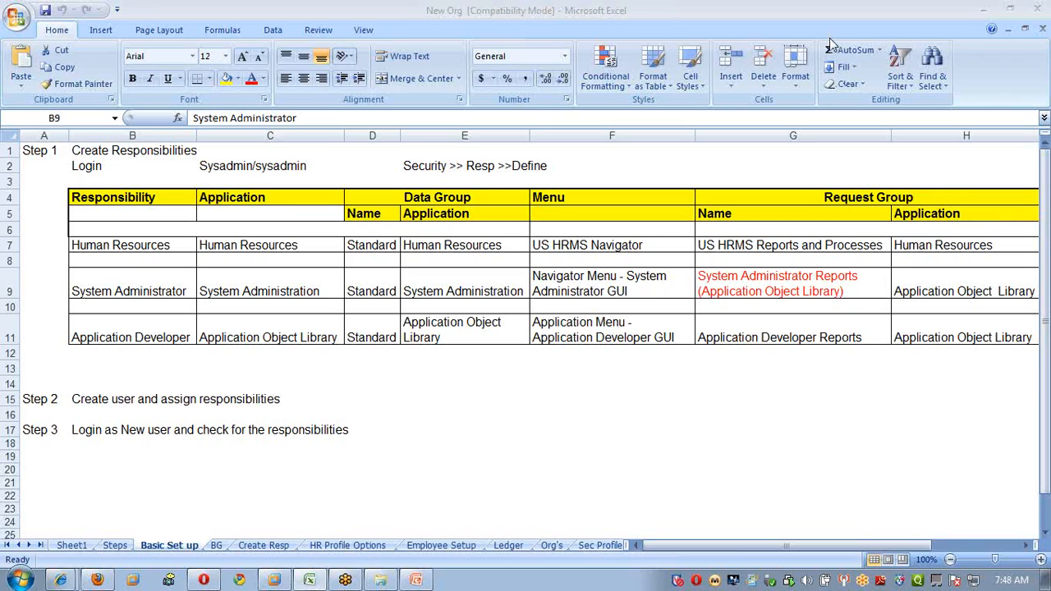
{"action": "left_click", "coordinate": [29, 187]}
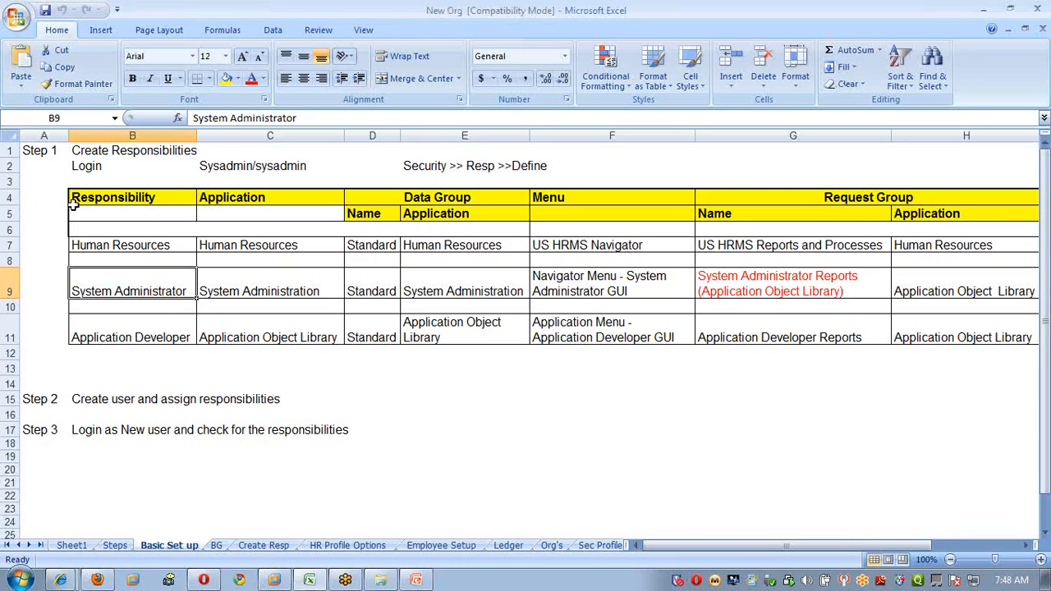
{"action": "left_click", "coordinate": [51, 165]}
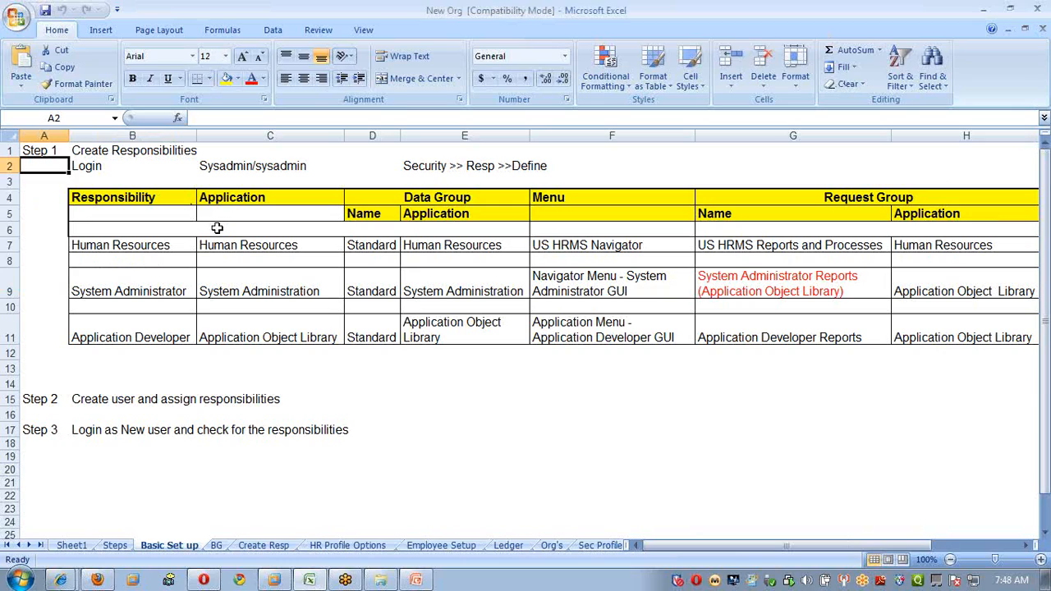
{"action": "key", "text": "Down"}
{"action": "key", "text": "Down"}
{"action": "key", "text": "Down"}
{"action": "key", "text": "Down"}
{"action": "key", "text": "Down"}
{"action": "key", "text": "Down"}
{"action": "key", "text": "Down"}
{"action": "key", "text": "Down"}
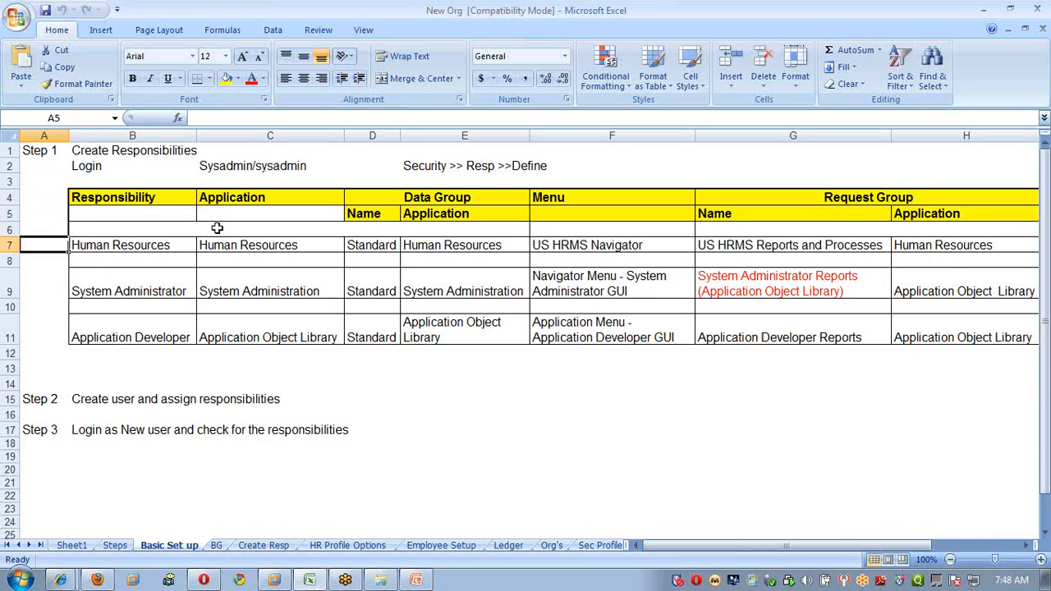
{"action": "key", "text": "Down"}
{"action": "key", "text": "Down"}
{"action": "key", "text": "Down"}
{"action": "key", "text": "Down"}
{"action": "key", "text": "Down"}
{"action": "key", "text": "Down"}
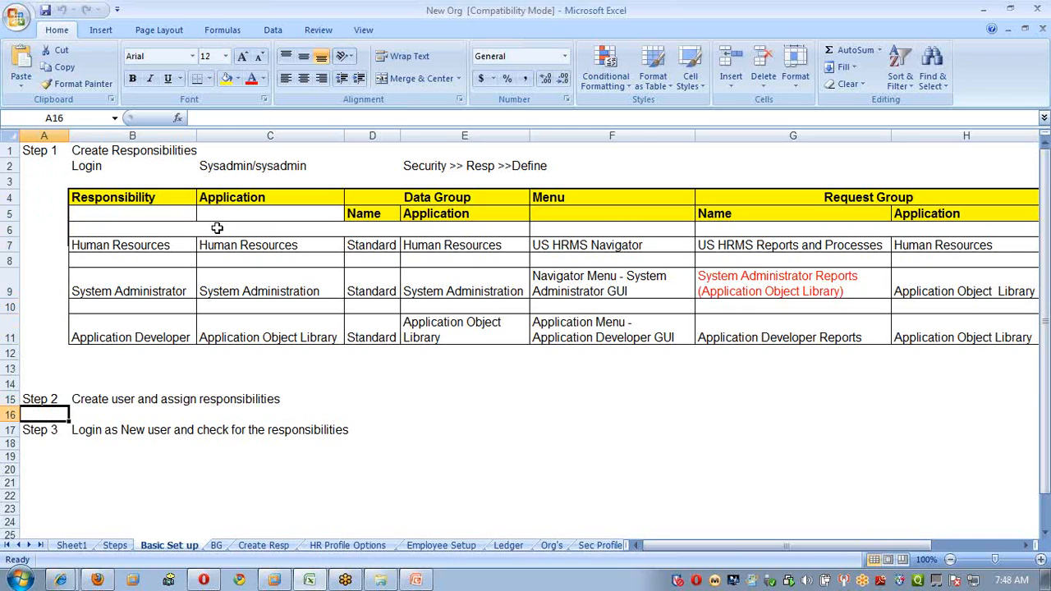
Review the BG sheet's flexfield structure fields down to Job Flexfield Structure, then go to Create Resp.
{"action": "key", "text": "ctrl+Page_Down"}
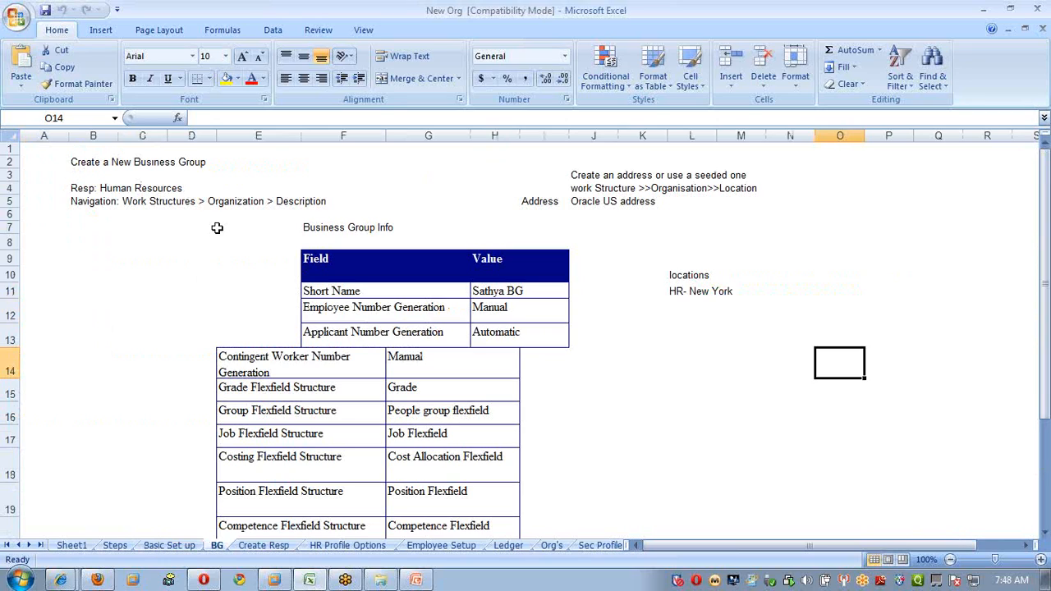
{"action": "scroll", "coordinate": [272, 417], "scroll_direction": "down", "scroll_amount": 3}
{"action": "scroll", "coordinate": [272, 417], "scroll_direction": "up", "scroll_amount": 2}
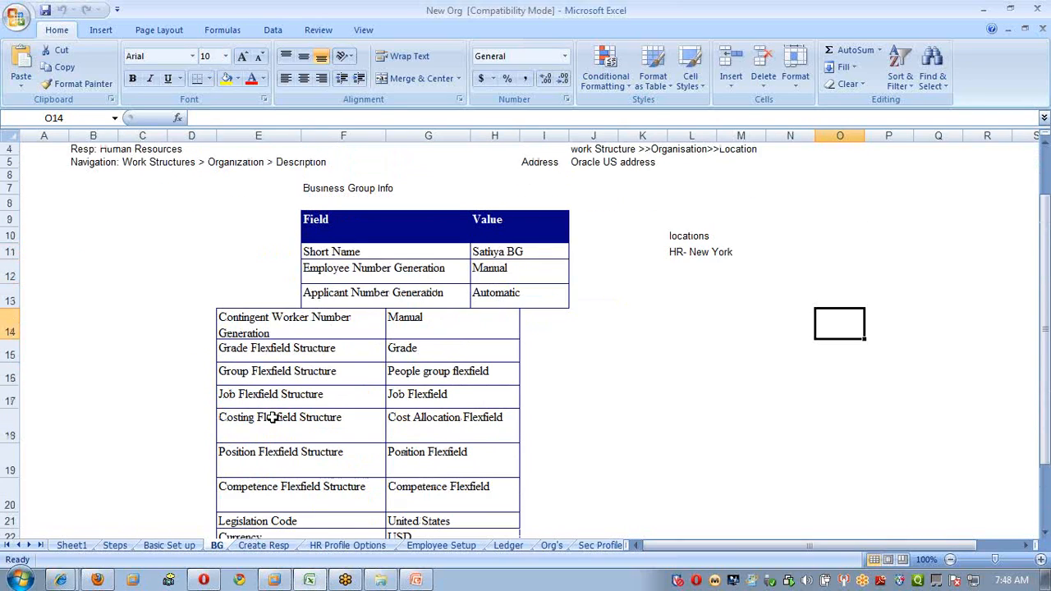
{"action": "left_click_drag", "start_coordinate": [271, 327], "coordinate": [263, 499]}
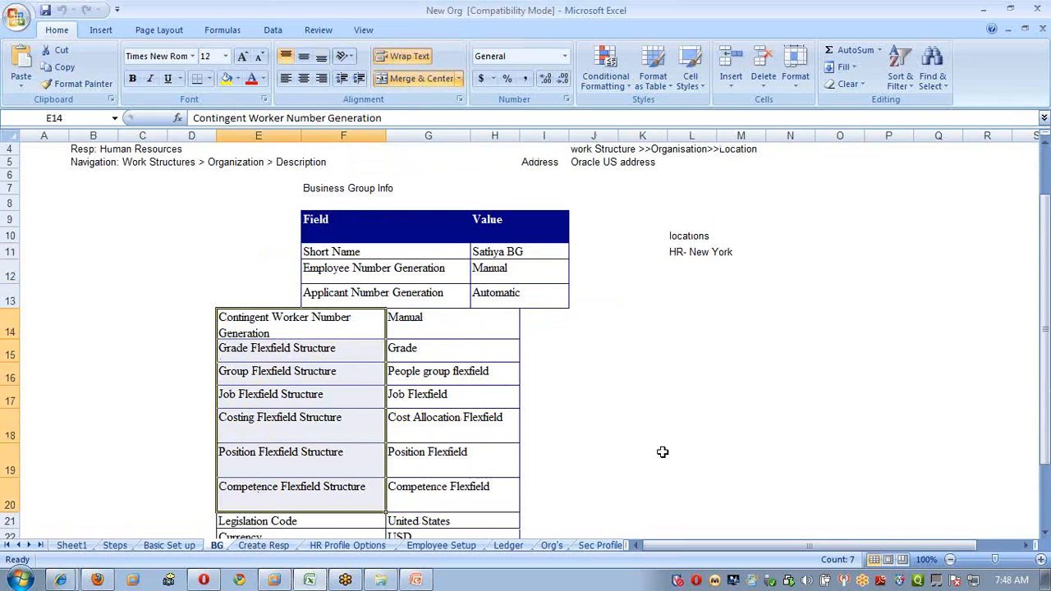
{"action": "key", "text": "Down"}
{"action": "key", "text": "Up"}
{"action": "key", "text": "Up"}
{"action": "key", "text": "Down"}
{"action": "key", "text": "Down"}
{"action": "key", "text": "Down"}
{"action": "key", "text": "Down"}
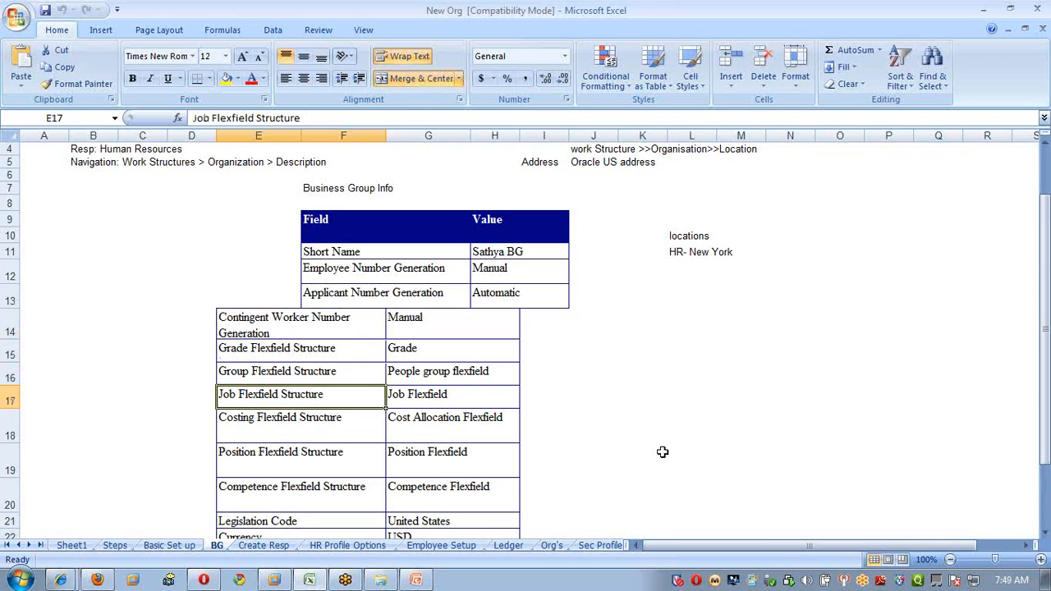
{"action": "key", "text": "ctrl+Page_Down"}
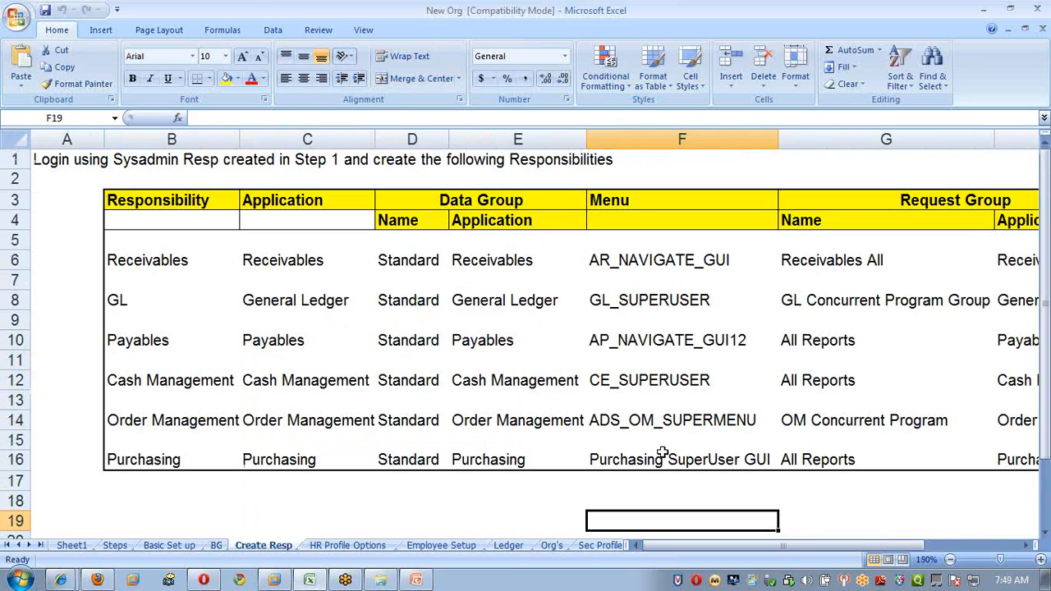
Read the HR Profile Options sheet steps down to the HR Business Group profile.
{"action": "key", "text": "ctrl+Page_Down"}
{"action": "key", "text": "ctrl+Home"}
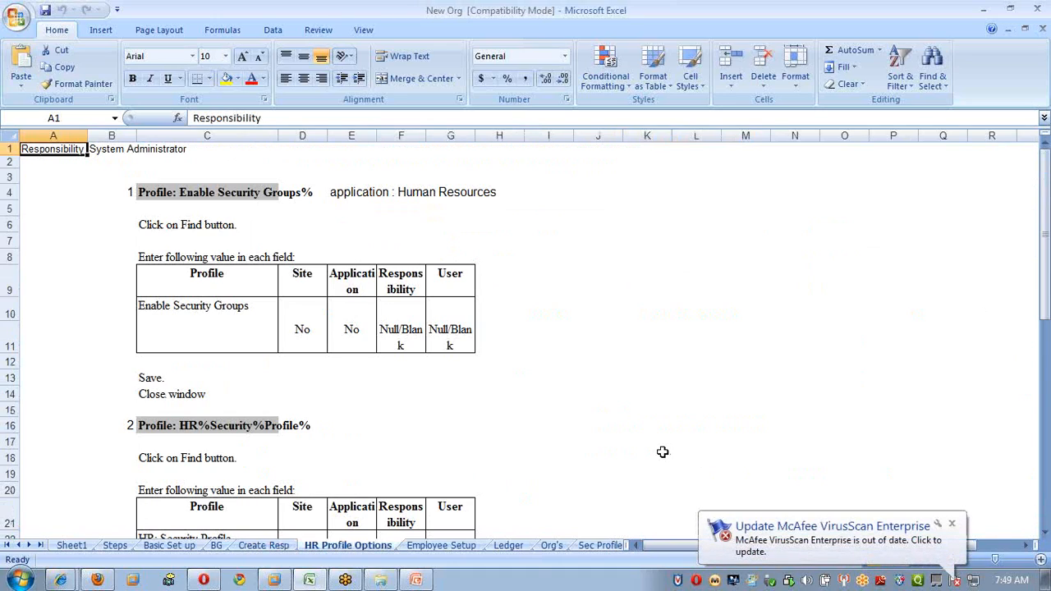
{"action": "key", "text": "Down"}
{"action": "key", "text": "Down"}
{"action": "key", "text": "Down"}
{"action": "key", "text": "Down"}
{"action": "key", "text": "Down"}
{"action": "key", "text": "Down"}
{"action": "key", "text": "Down"}
{"action": "key", "text": "Down"}
{"action": "key", "text": "Down"}
{"action": "key", "text": "Down"}
{"action": "key", "text": "Down"}
{"action": "key", "text": "Down"}
{"action": "key", "text": "Down"}
{"action": "key", "text": "Down"}
{"action": "key", "text": "Down"}
{"action": "key", "text": "Down"}
{"action": "key", "text": "Down"}
{"action": "key", "text": "Down"}
{"action": "key", "text": "Down"}
{"action": "key", "text": "Down"}
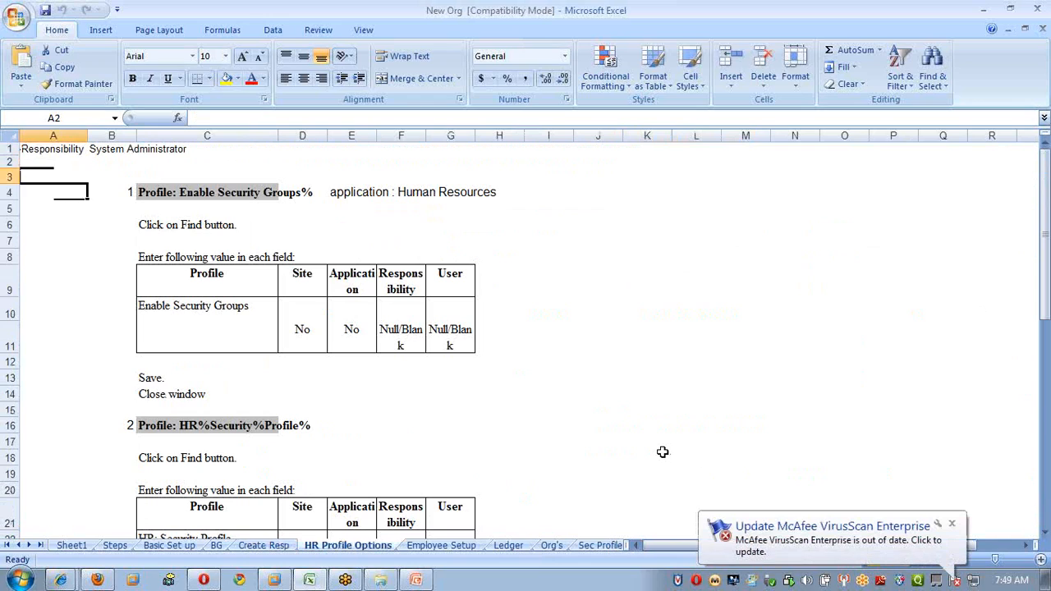
{"action": "key", "text": "Down"}
{"action": "key", "text": "Down"}
{"action": "key", "text": "Down"}
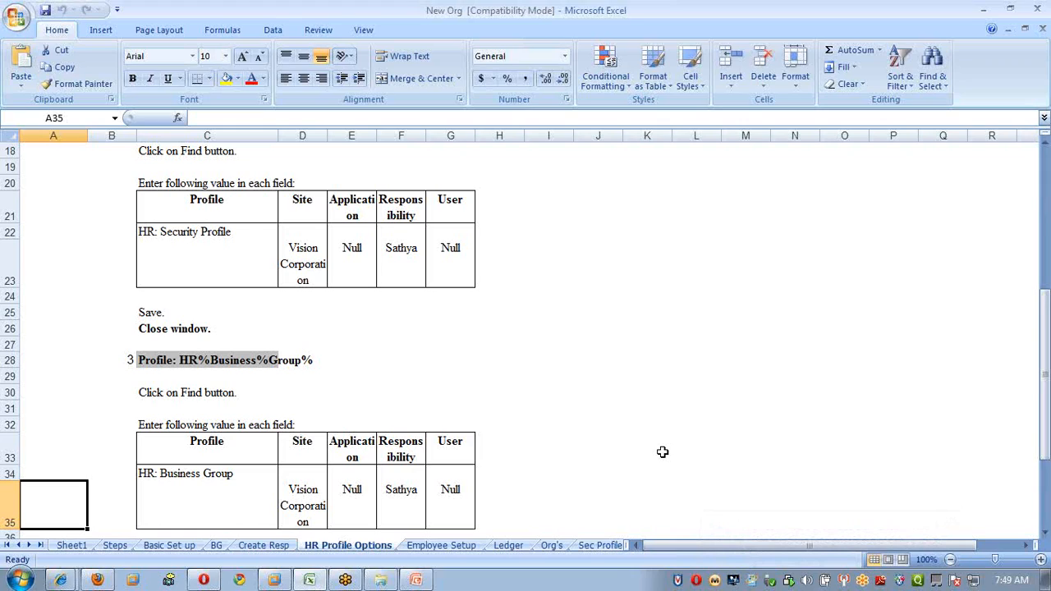
Look over the Employee Setup sheet, then go to the Ledger sheet's Set up Legal Entity step.
{"action": "key", "text": "ctrl+Page_Down"}
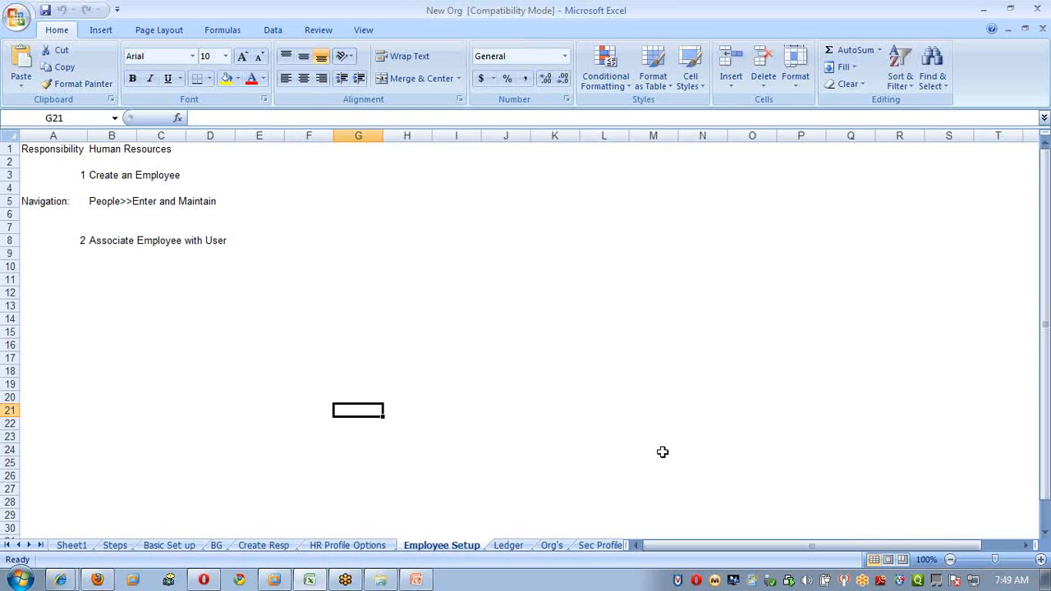
{"action": "left_click", "coordinate": [1046, 210]}
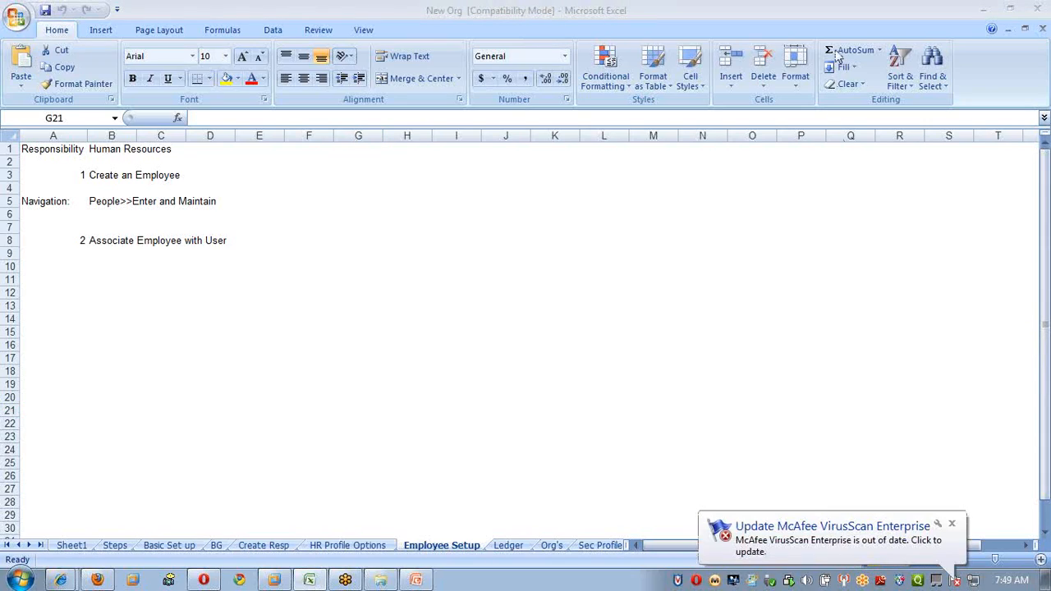
{"action": "left_click", "coordinate": [279, 302]}
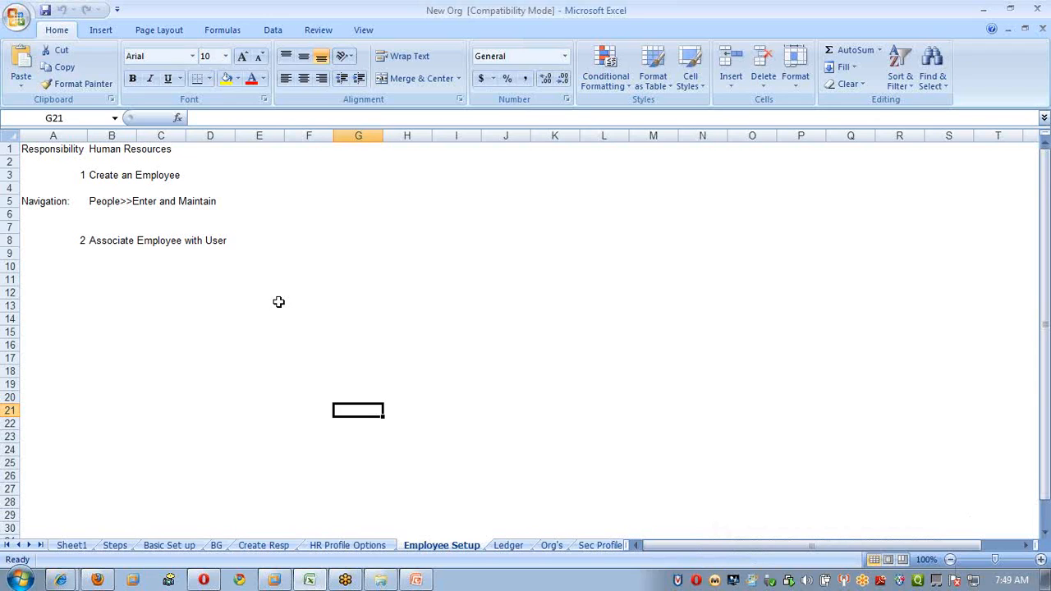
{"action": "key", "text": "ctrl+Page_Down"}
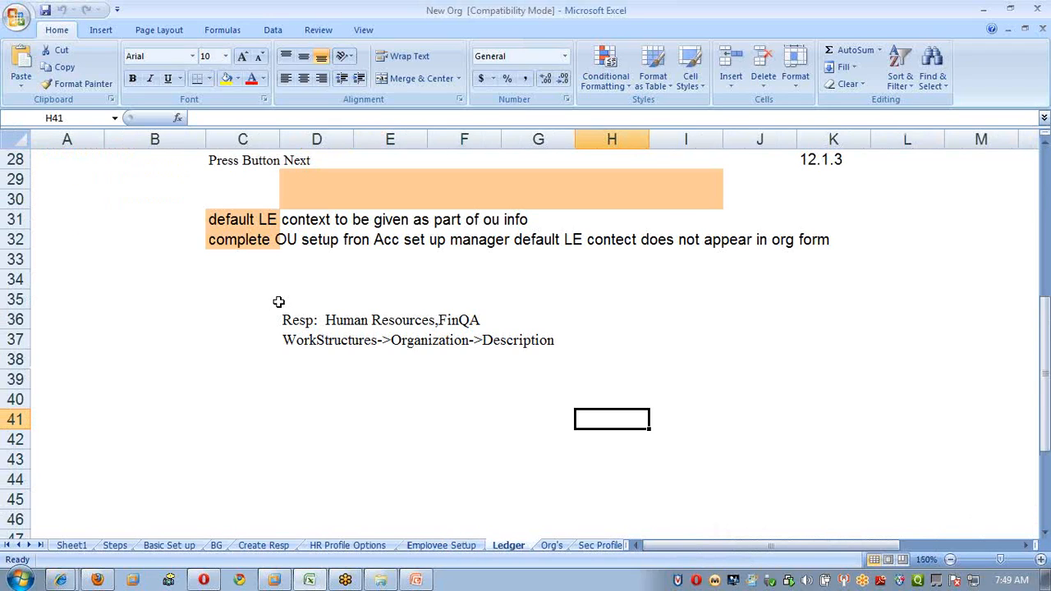
{"action": "key", "text": "ctrl+Home"}
{"action": "key", "text": "Down"}
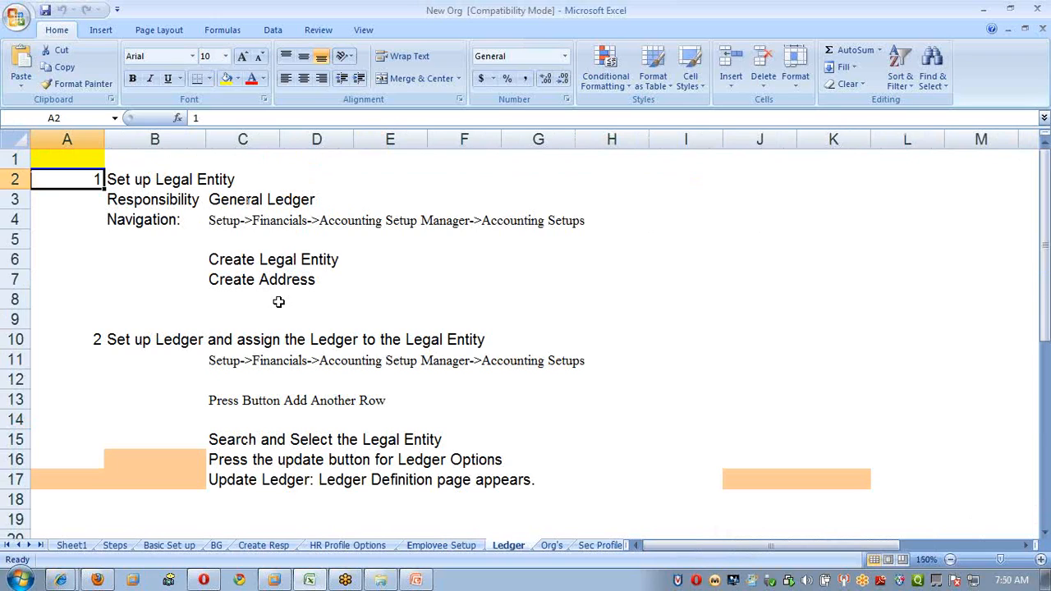
Cancel the Responsibilities list and exit the old Oracle Applications forms session.
{"action": "mouse_move", "coordinate": [278, 582]}
{"action": "left_click", "coordinate": [278, 561]}
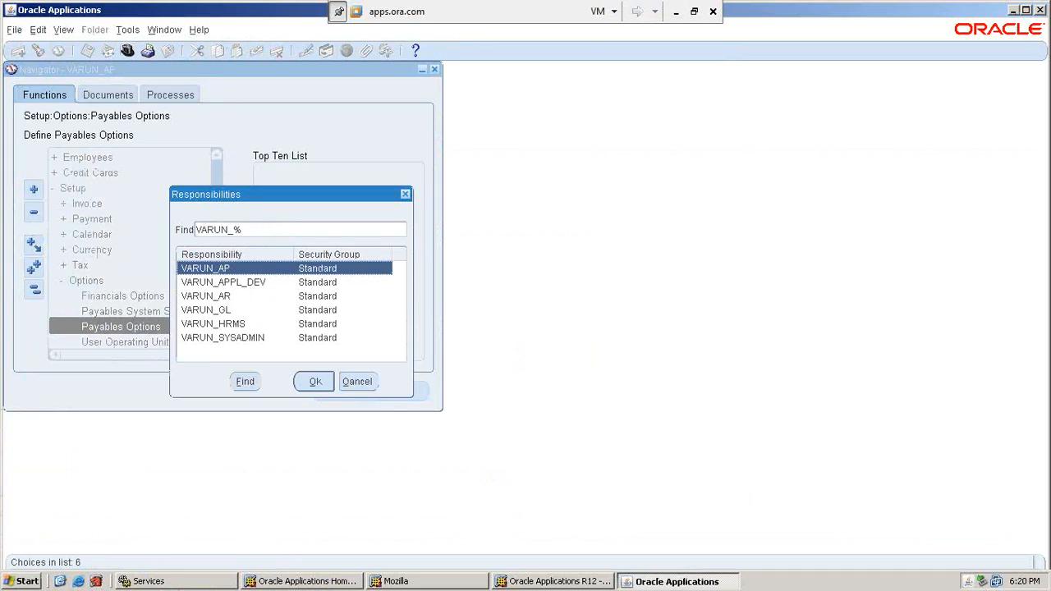
{"action": "left_click", "coordinate": [371, 383]}
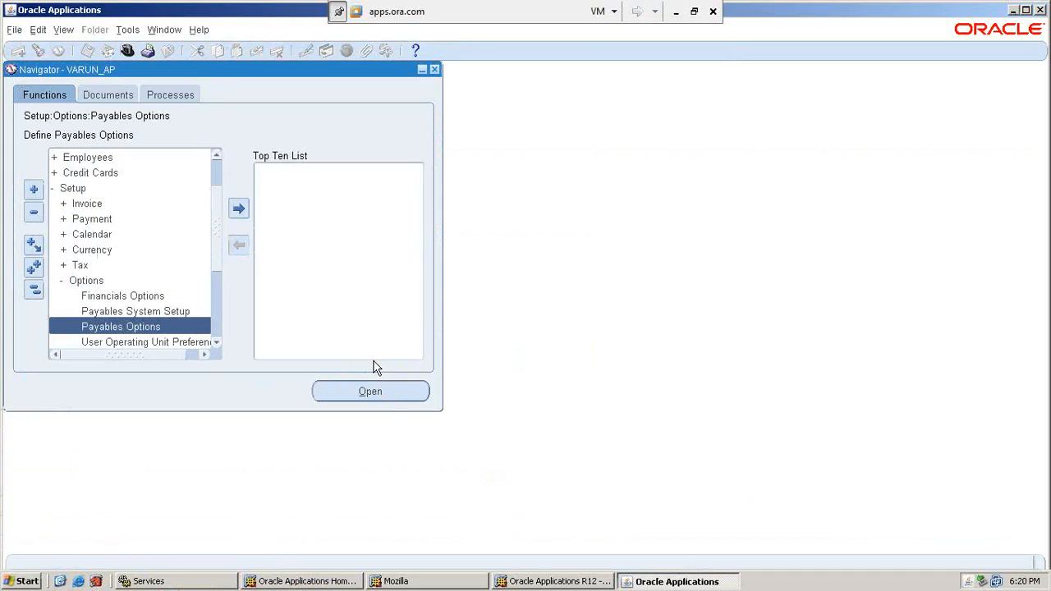
{"action": "left_click", "coordinate": [434, 69]}
{"action": "left_click", "coordinate": [512, 335]}
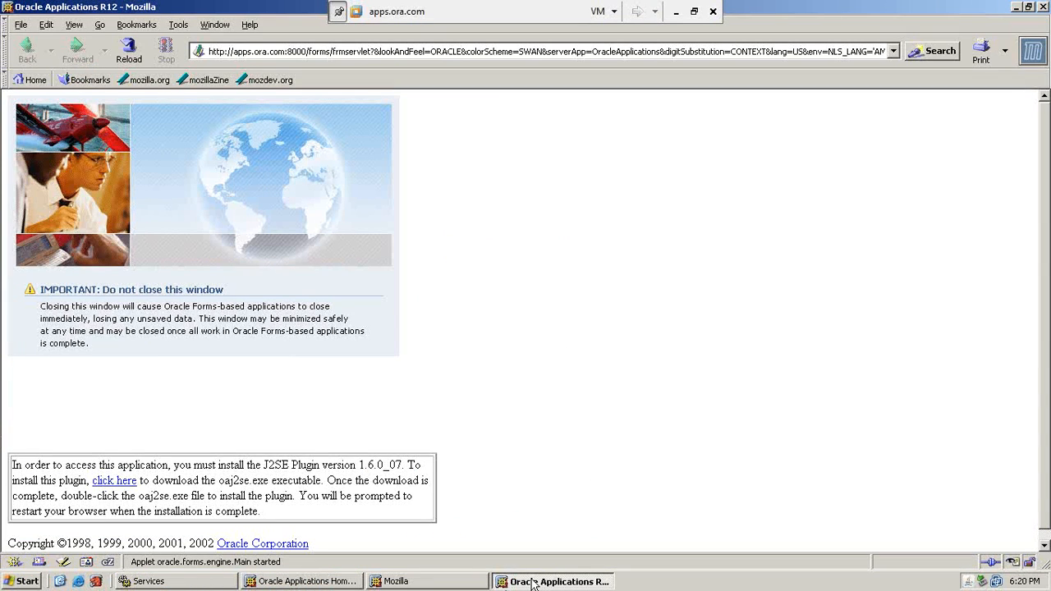
Close the leftover R12, Mozilla and home page windows and start a fresh browser.
{"action": "right_click", "coordinate": [532, 583]}
{"action": "left_click", "coordinate": [558, 568]}
{"action": "right_click", "coordinate": [448, 582]}
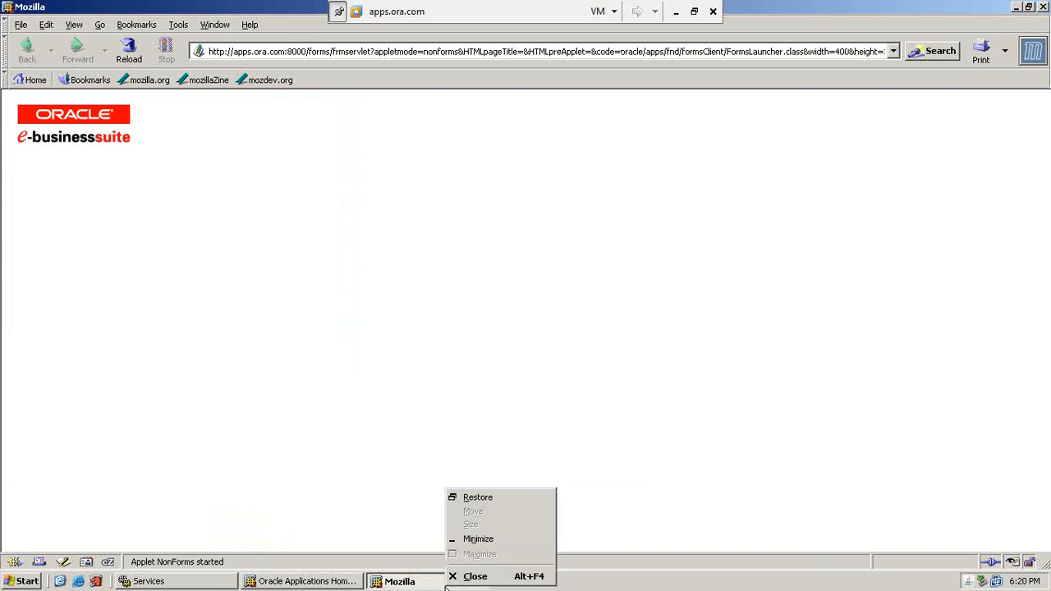
{"action": "left_click", "coordinate": [473, 573]}
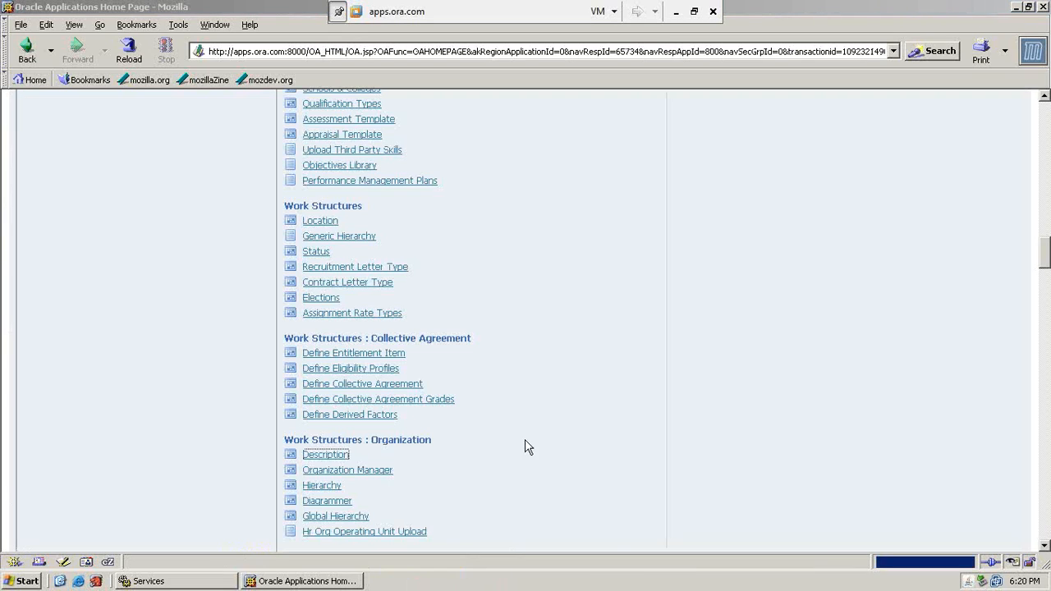
{"action": "left_click", "coordinate": [547, 491]}
{"action": "scroll", "coordinate": [548, 492], "scroll_direction": "up", "scroll_amount": 8}
{"action": "right_click", "coordinate": [338, 584]}
{"action": "left_click", "coordinate": [363, 571]}
{"action": "left_click", "coordinate": [96, 581]}
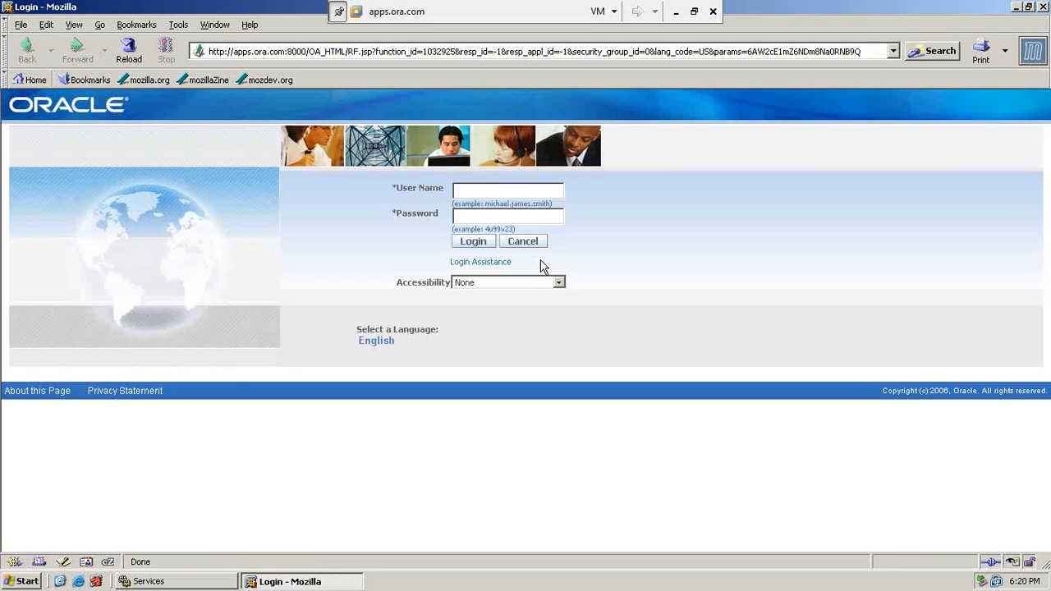
Sign in with the new user's user name and password.
{"action": "type", "text": "sathye"}
{"action": "key", "text": "BackSpace"}
{"action": "type", "text": "a_new"}
{"action": "key", "text": "Tab"}
{"action": "type", "text": "*******"}
{"action": "left_click", "coordinate": [473, 242]}
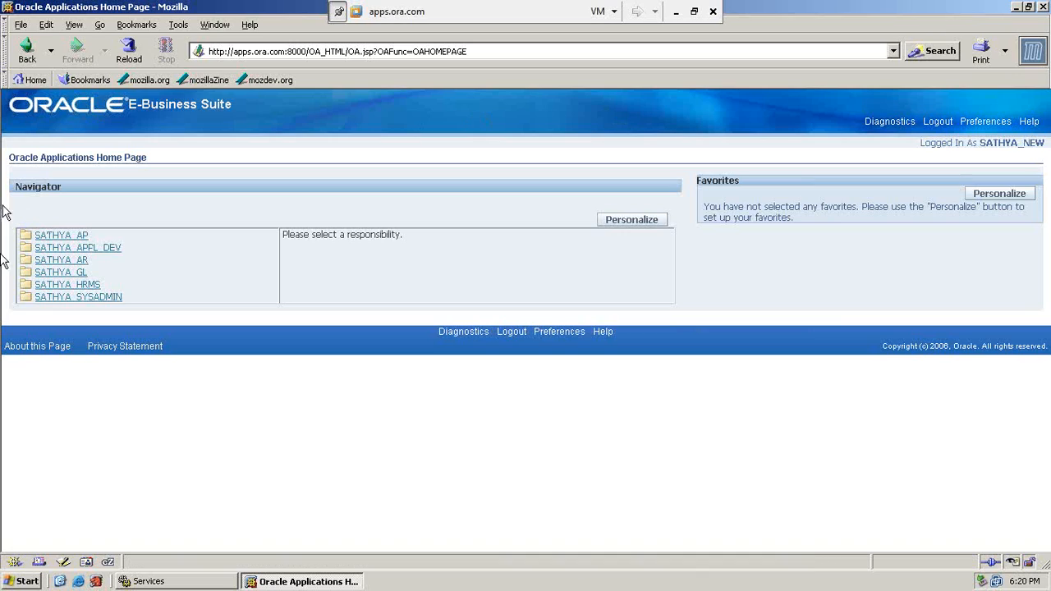
Under the GL responsibility, open Accounting Setup Manager > Accounting Setups.
{"action": "left_click", "coordinate": [78, 276]}
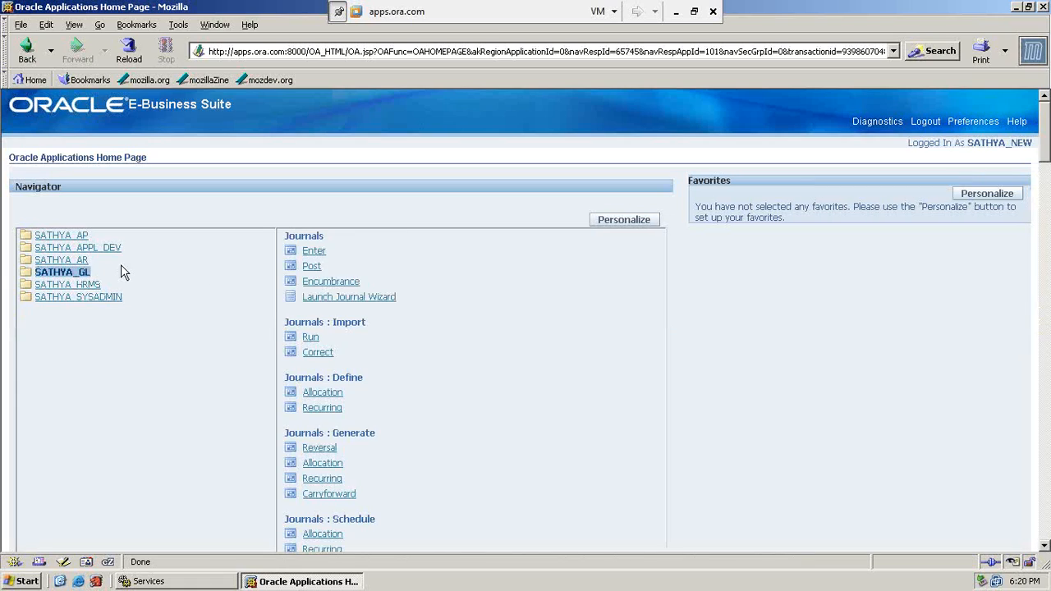
{"action": "scroll", "coordinate": [509, 362], "scroll_direction": "down", "scroll_amount": 4}
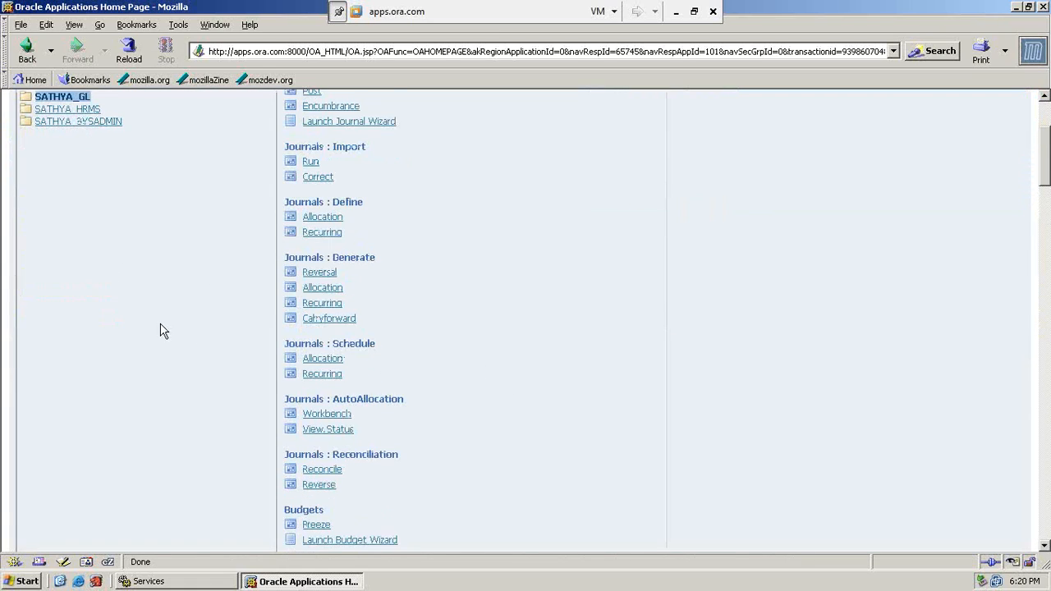
{"action": "scroll", "coordinate": [335, 369], "scroll_direction": "down", "scroll_amount": 15}
{"action": "scroll", "coordinate": [333, 366], "scroll_direction": "down", "scroll_amount": 18}
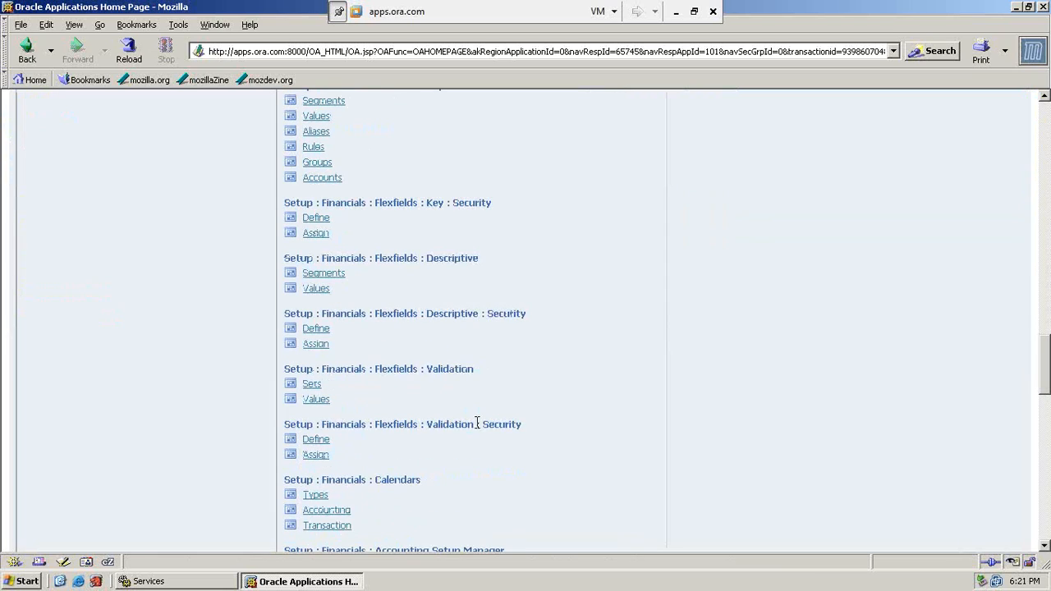
{"action": "scroll", "coordinate": [477, 423], "scroll_direction": "down", "scroll_amount": 3}
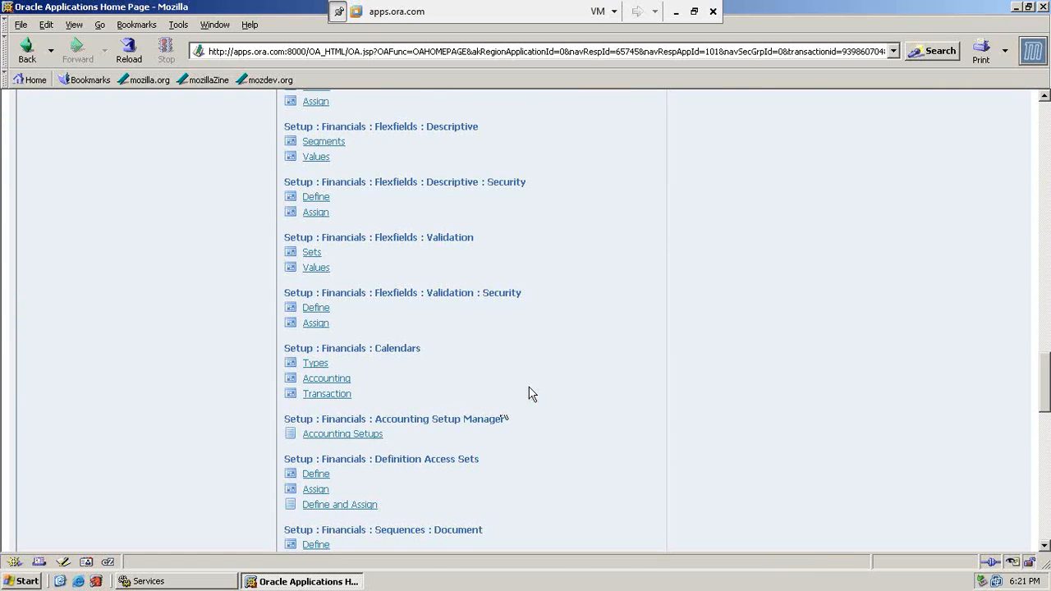
{"action": "left_click_drag", "start_coordinate": [392, 419], "coordinate": [490, 419]}
{"action": "left_click", "coordinate": [363, 435]}
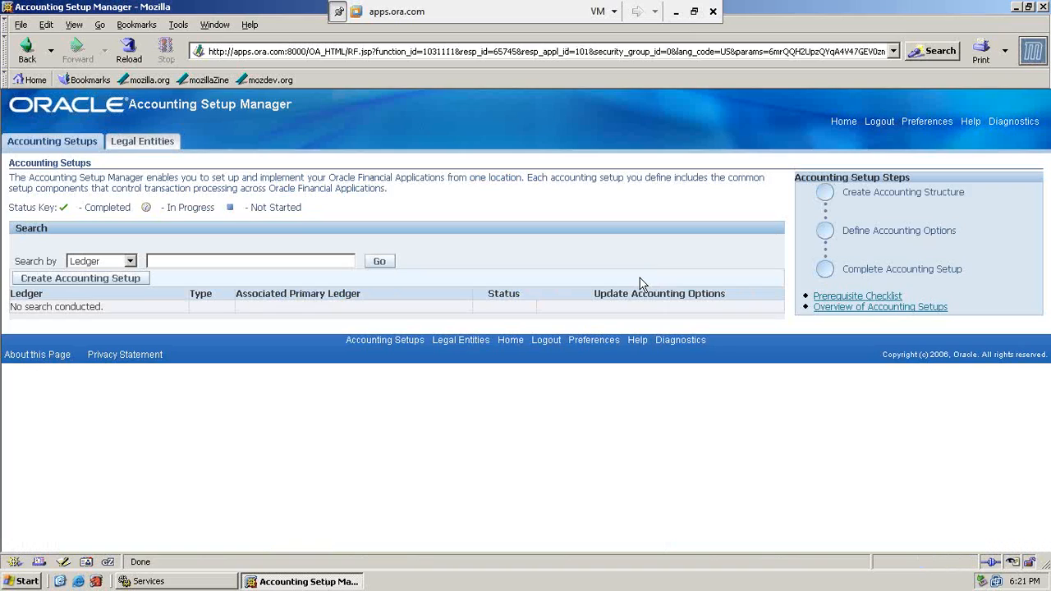
Search accounting setups for 'SATHYA' and open the ledger's accounting options for update.
{"action": "left_click", "coordinate": [256, 261]}
{"action": "type", "text": "SATHYA"}
{"action": "left_click", "coordinate": [374, 266]}
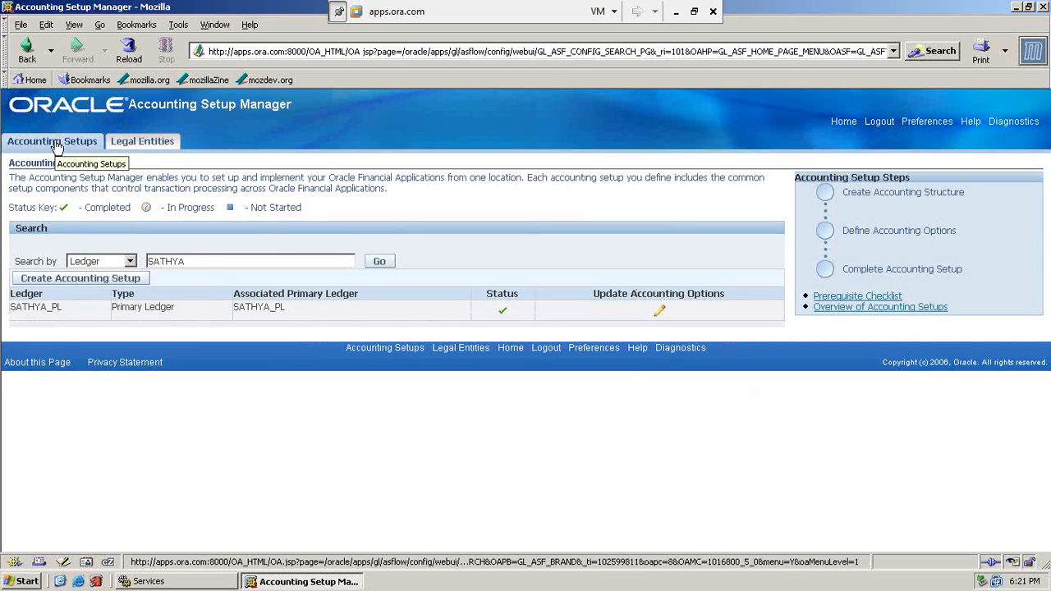
{"action": "left_click", "coordinate": [660, 311]}
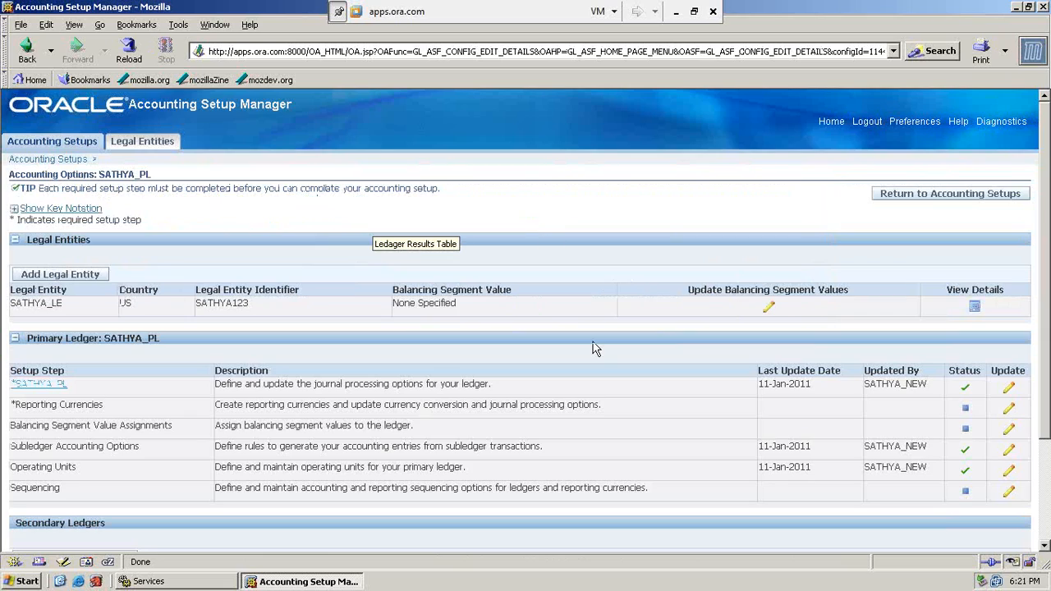
{"action": "scroll", "coordinate": [594, 349], "scroll_direction": "down", "scroll_amount": 1}
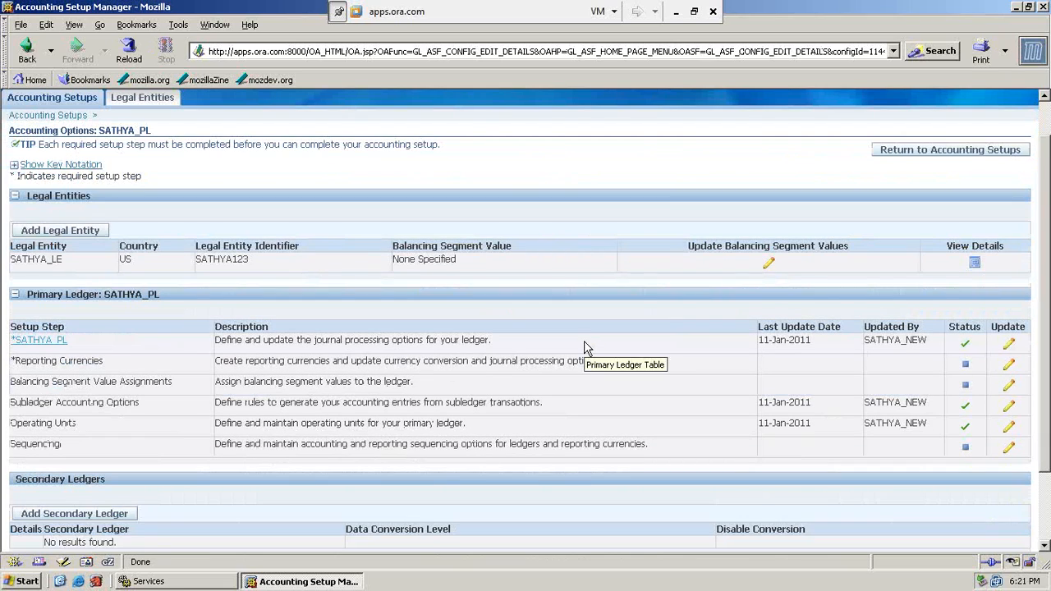
{"action": "scroll", "coordinate": [585, 348], "scroll_direction": "down", "scroll_amount": 1}
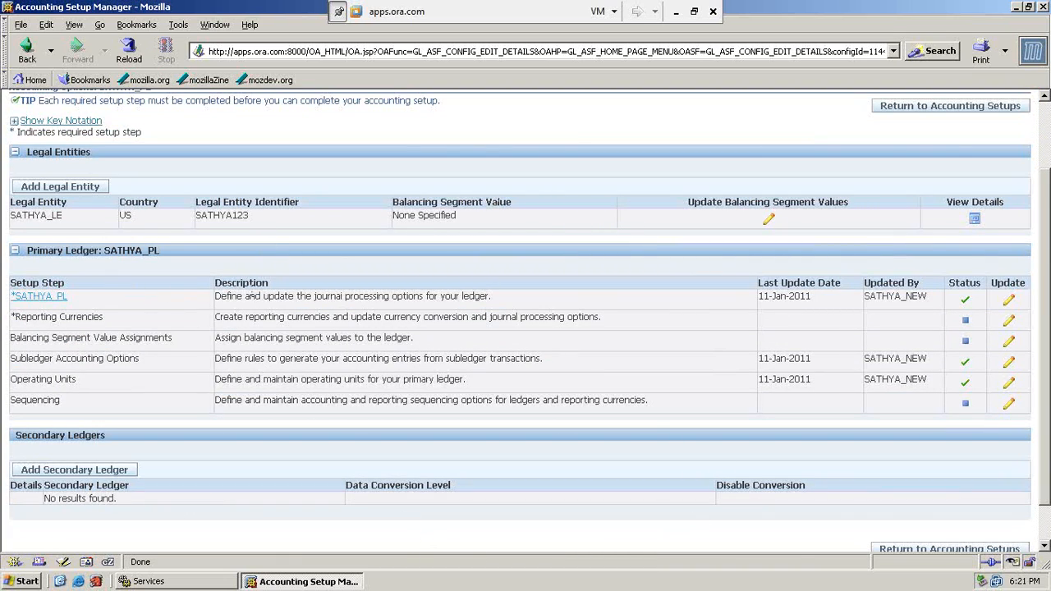
{"action": "left_click_drag", "start_coordinate": [222, 292], "coordinate": [531, 304]}
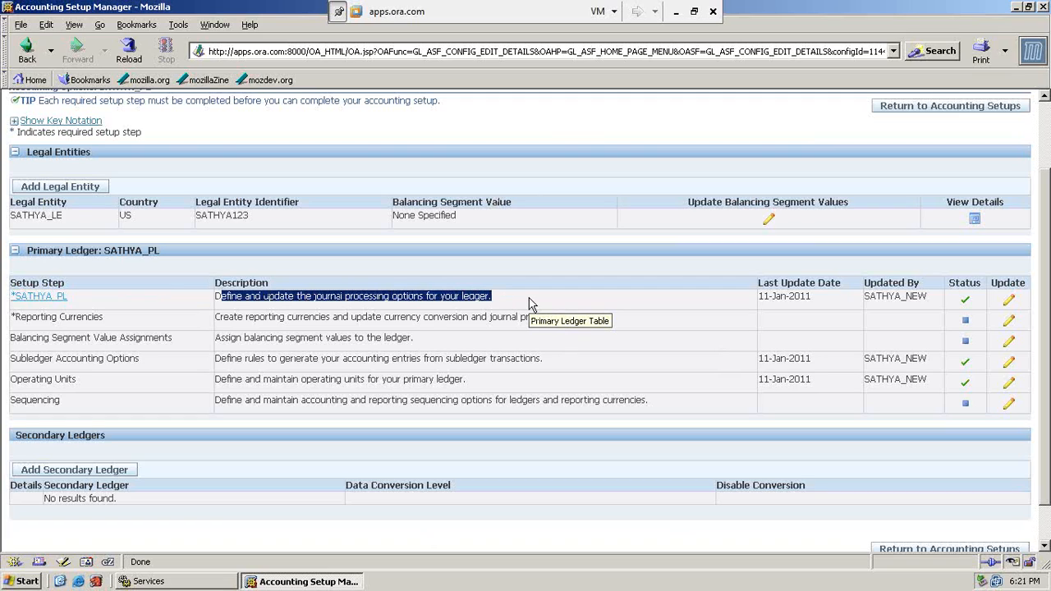
{"action": "left_click", "coordinate": [532, 305]}
Review the SATHYA_PL ledger's calendar and chart of accounts, then finish the ledger definition.
{"action": "left_click", "coordinate": [1007, 303]}
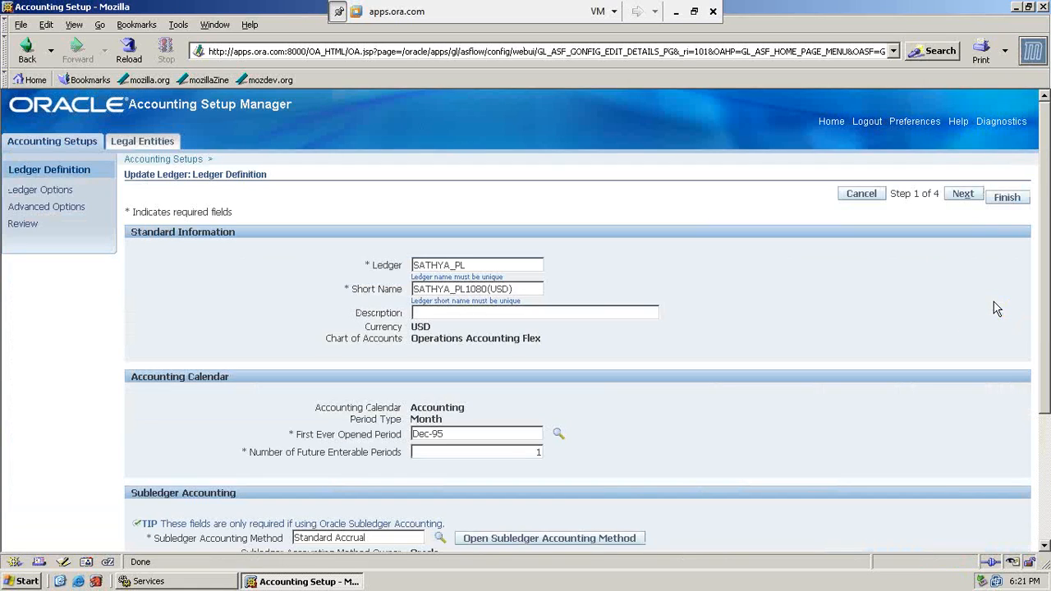
{"action": "left_click_drag", "start_coordinate": [371, 404], "coordinate": [484, 415]}
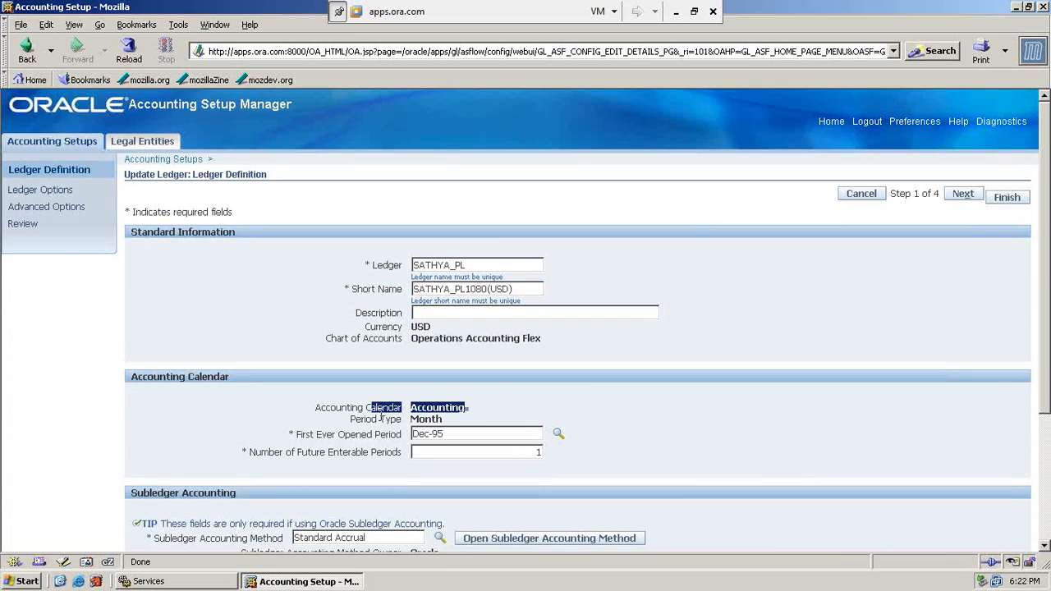
{"action": "left_click_drag", "start_coordinate": [387, 328], "coordinate": [455, 335]}
{"action": "left_click_drag", "start_coordinate": [379, 339], "coordinate": [542, 350]}
{"action": "scroll", "coordinate": [542, 351], "scroll_direction": "down", "scroll_amount": 5}
{"action": "left_click_drag", "start_coordinate": [173, 363], "coordinate": [285, 367]}
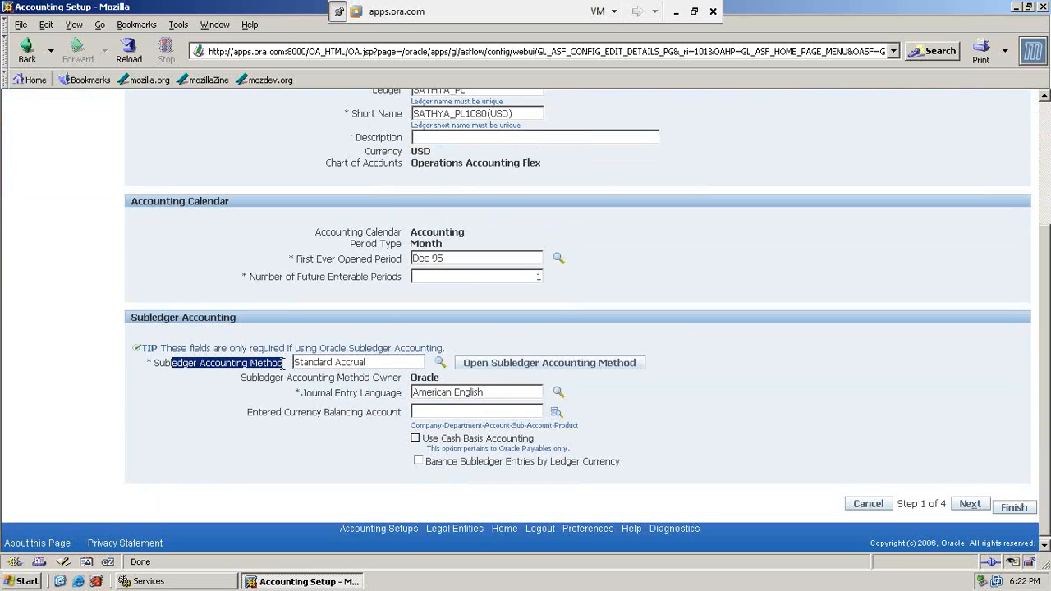
{"action": "scroll", "coordinate": [939, 293], "scroll_direction": "up", "scroll_amount": 5}
{"action": "left_click", "coordinate": [1007, 198]}
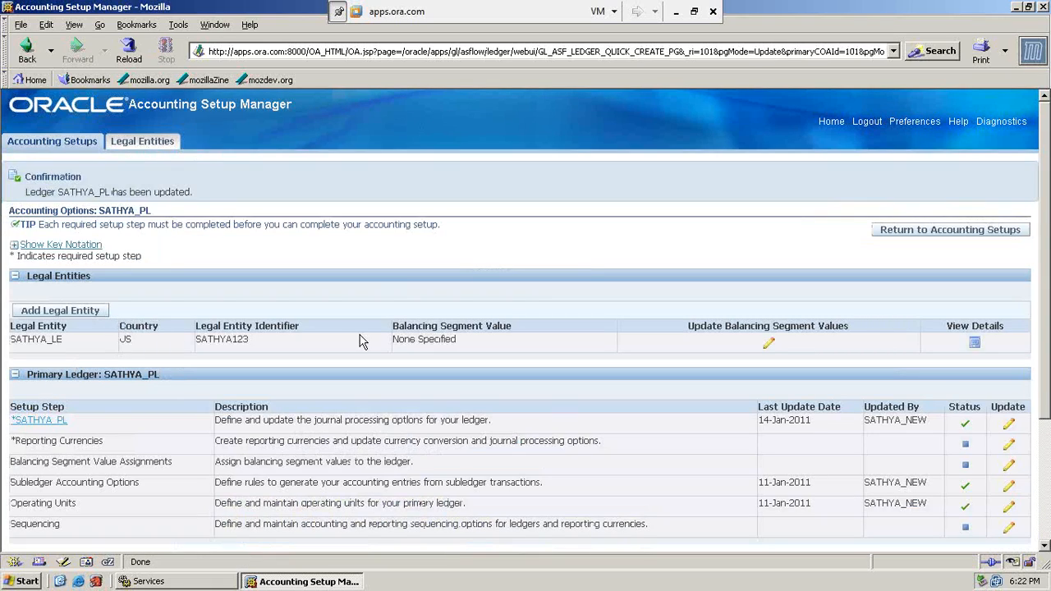
{"action": "scroll", "coordinate": [362, 341], "scroll_direction": "down", "scroll_amount": 5}
{"action": "left_click_drag", "start_coordinate": [5, 374], "coordinate": [1013, 374]}
Review operating unit SATHYA_OU1's short code, business group and legal context SATHYA_LE.
{"action": "left_click", "coordinate": [1010, 375]}
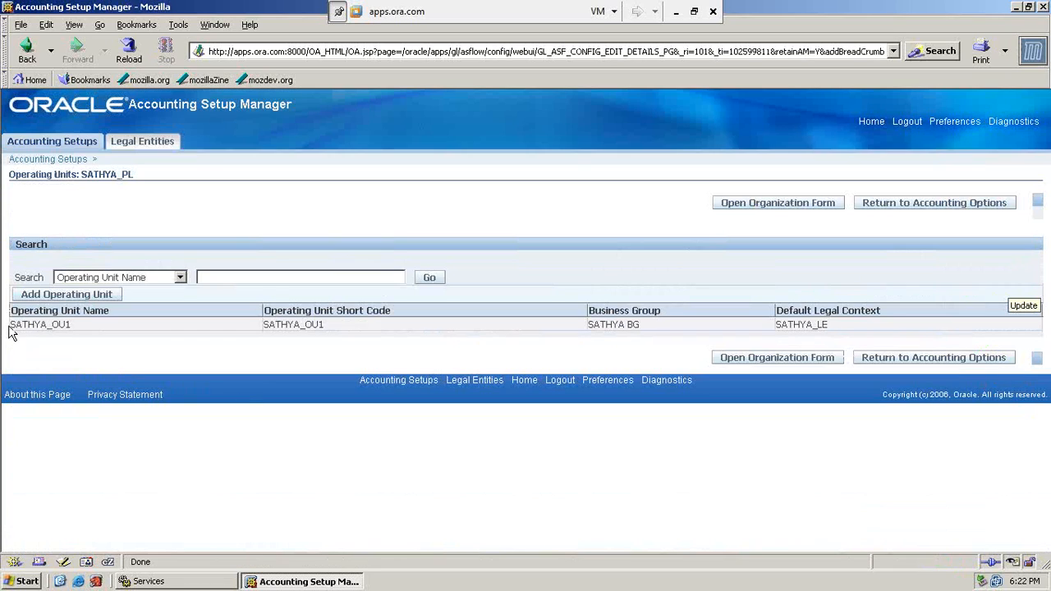
{"action": "left_click_drag", "start_coordinate": [13, 323], "coordinate": [95, 328]}
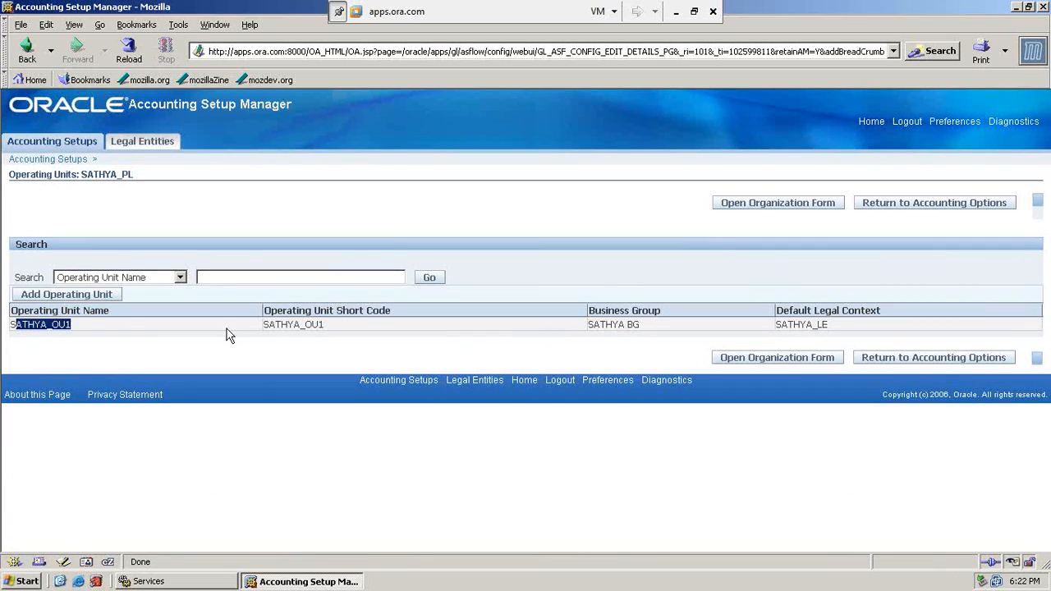
{"action": "left_click_drag", "start_coordinate": [278, 324], "coordinate": [335, 339]}
{"action": "left_click", "coordinate": [333, 337]}
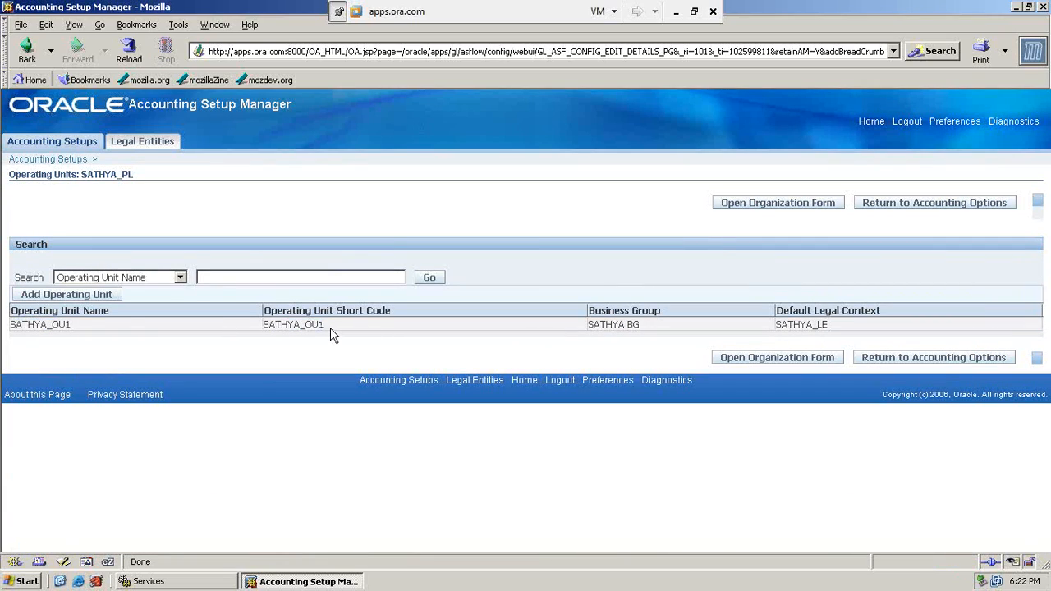
{"action": "left_click_drag", "start_coordinate": [671, 328], "coordinate": [588, 326]}
{"action": "left_click_drag", "start_coordinate": [836, 328], "coordinate": [778, 328]}
{"action": "left_click", "coordinate": [692, 327]}
Return to the home page and switch to the SATHYA_HRMS responsibility.
{"action": "left_click", "coordinate": [870, 122]}
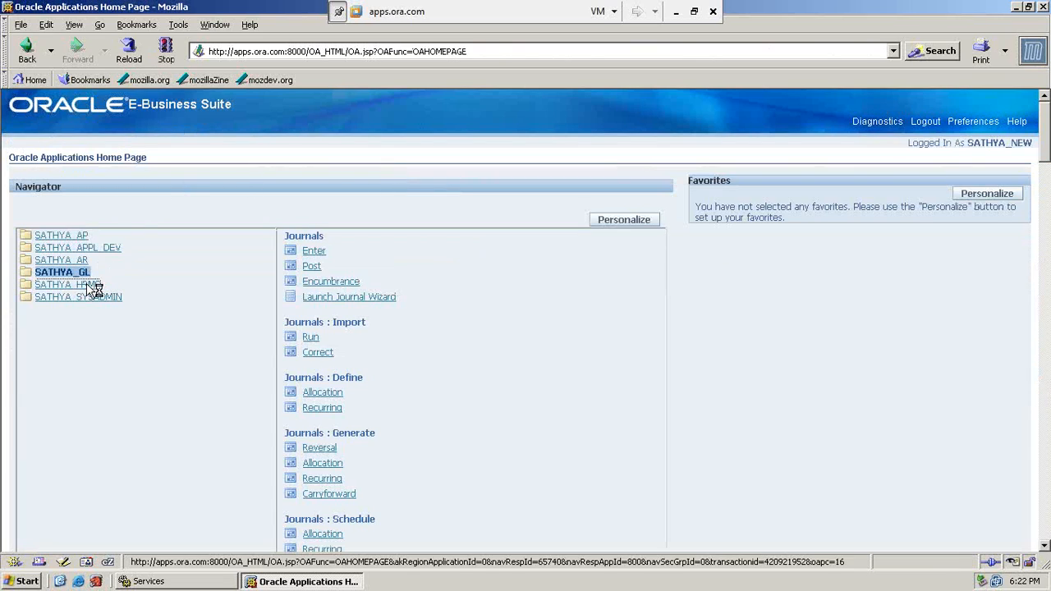
{"action": "left_click", "coordinate": [90, 286]}
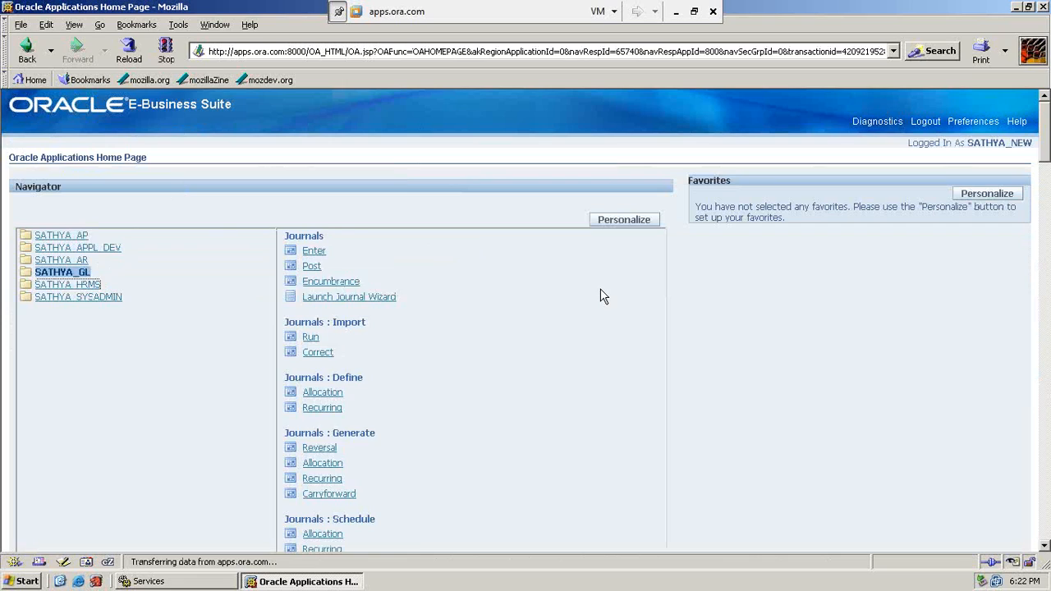
{"action": "scroll", "coordinate": [530, 345], "scroll_direction": "down", "scroll_amount": 10}
{"action": "scroll", "coordinate": [530, 345], "scroll_direction": "down", "scroll_amount": 15}
Open the Organization Description form and load the SATHYA_OU1 record.
{"action": "scroll", "coordinate": [530, 345], "scroll_direction": "down", "scroll_amount": 6}
{"action": "scroll", "coordinate": [531, 345], "scroll_direction": "down", "scroll_amount": 2}
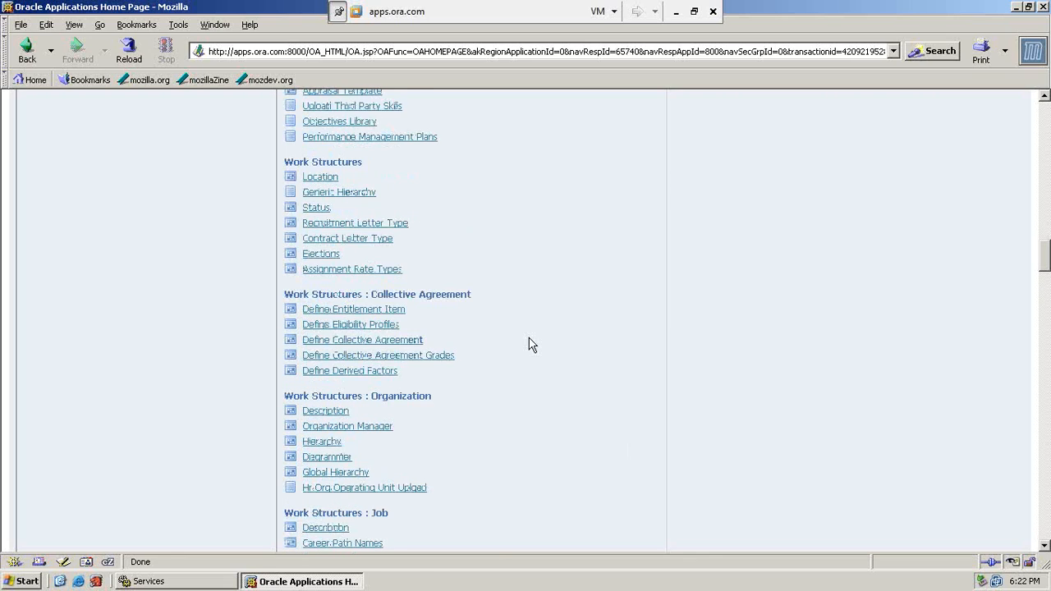
{"action": "left_click", "coordinate": [311, 412]}
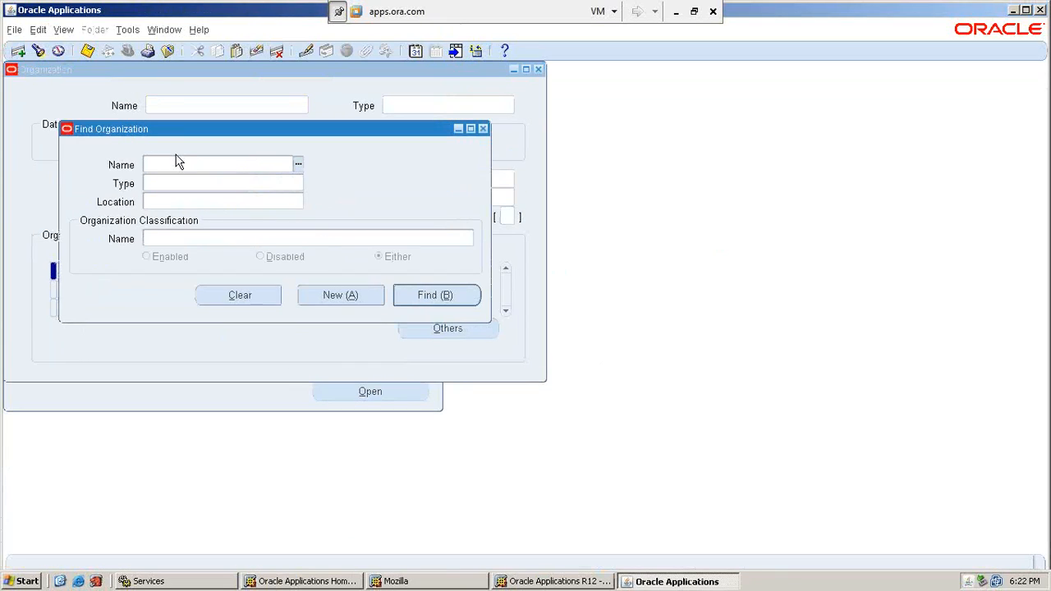
{"action": "type", "text": "SAThYA"}
{"action": "key", "text": "Tab"}
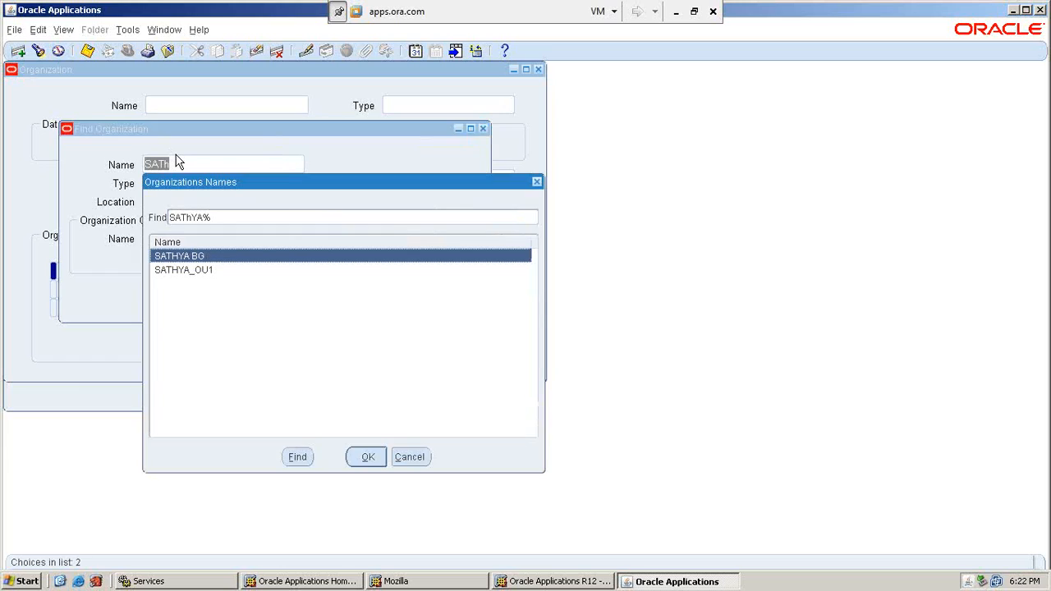
{"action": "key", "text": "Down"}
{"action": "key", "text": "Return"}
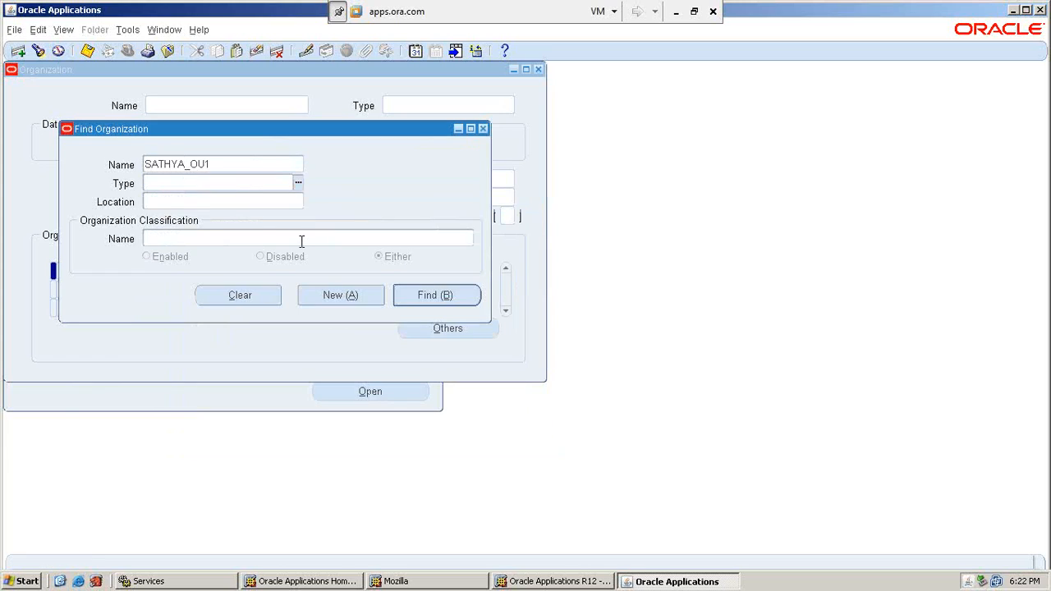
{"action": "left_click", "coordinate": [440, 295]}
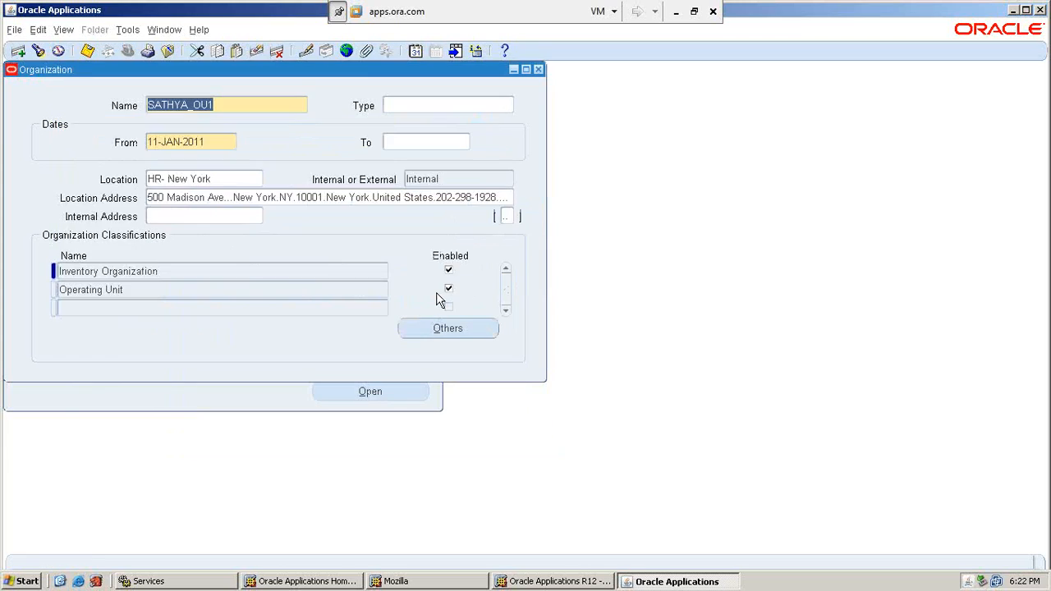
List additional information for SATHYA_OU1's Operating Unit classification.
{"action": "left_click", "coordinate": [227, 274]}
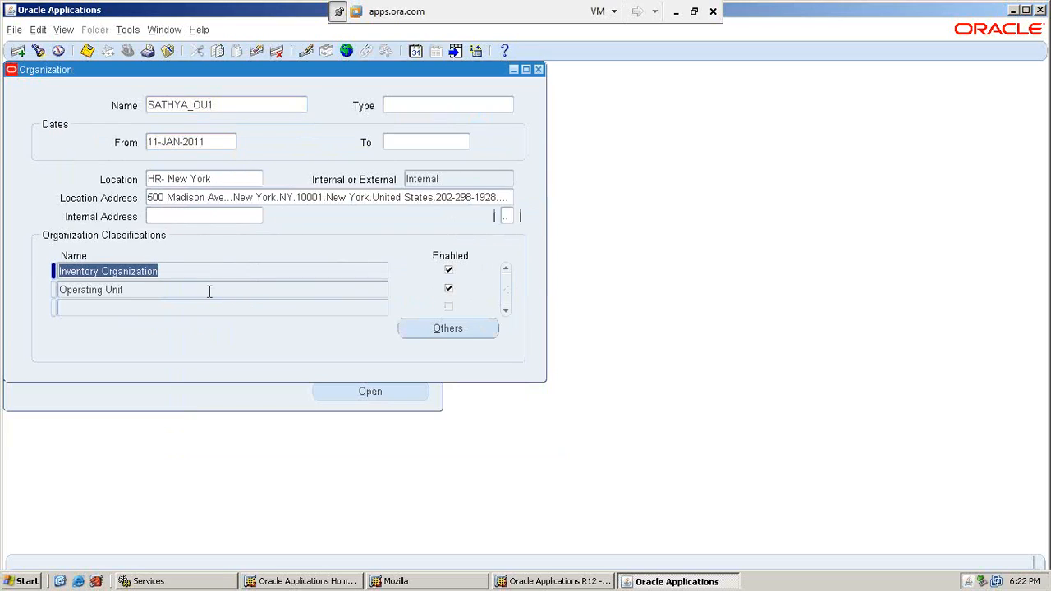
{"action": "left_click", "coordinate": [209, 290]}
{"action": "left_click", "coordinate": [460, 331]}
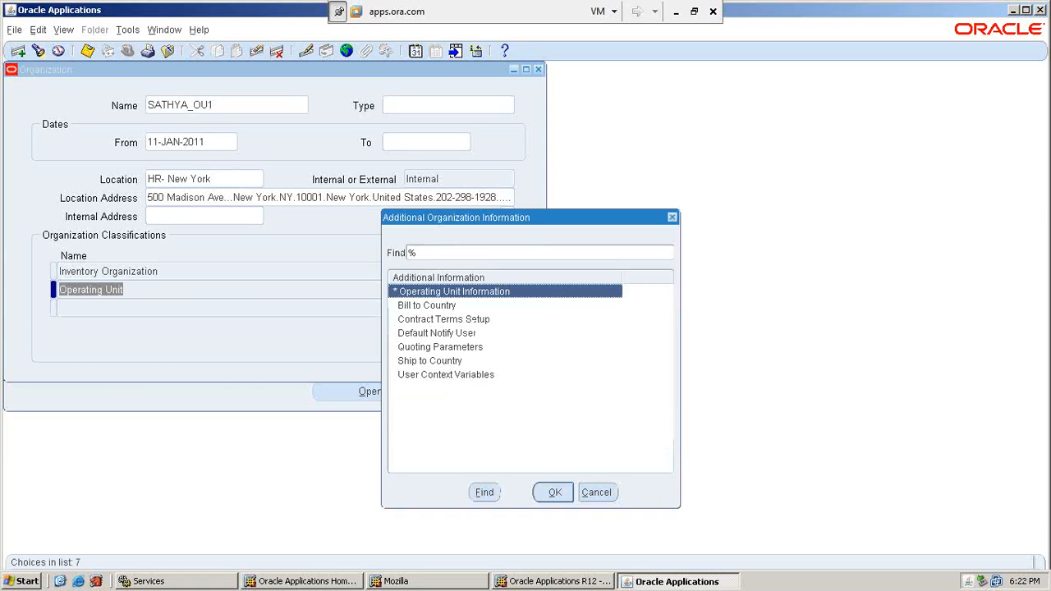
View SATHYA_OU1's Operating Unit Information values and close them.
{"action": "left_click", "coordinate": [556, 491]}
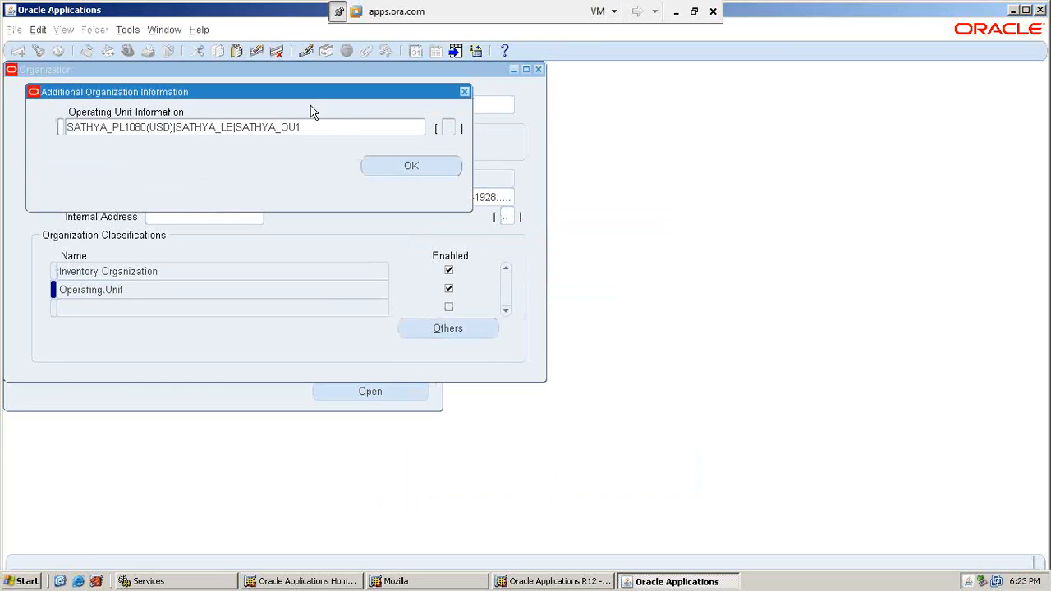
{"action": "left_click", "coordinate": [336, 125]}
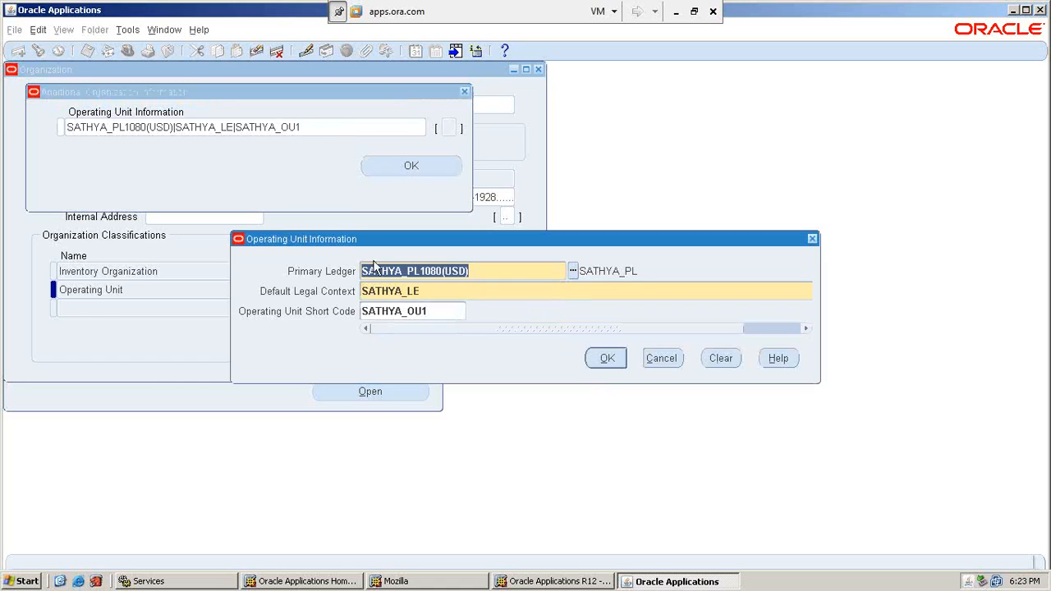
{"action": "left_click", "coordinate": [612, 360]}
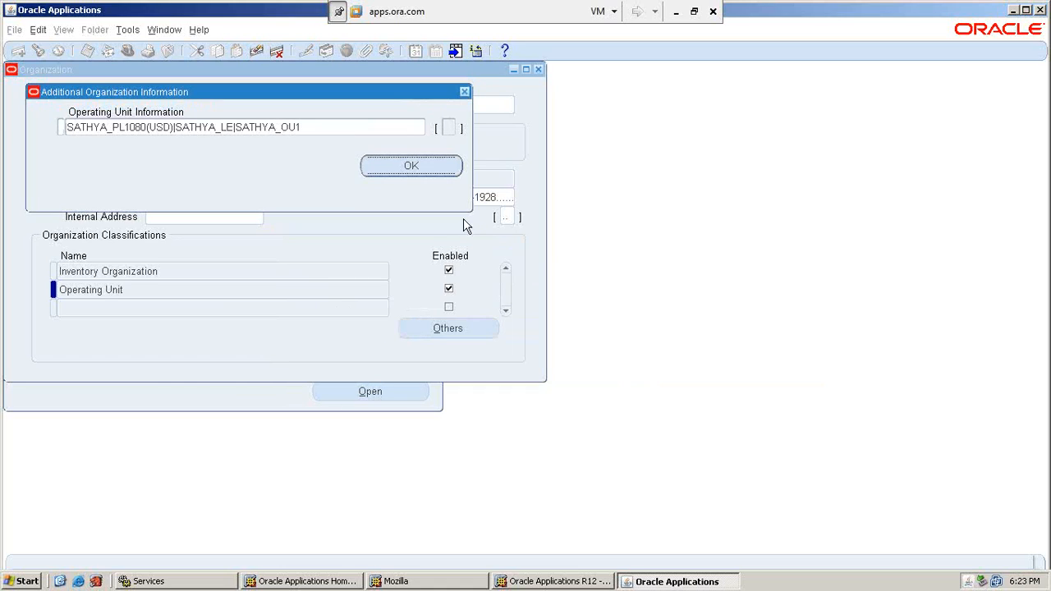
{"action": "left_click", "coordinate": [434, 169]}
Save Inventory Organization accounting info: ledger SATHYA_PL1080(USD), legal entity SATHYA_LE, operating unit SATHYA_OU1.
{"action": "left_click", "coordinate": [216, 270]}
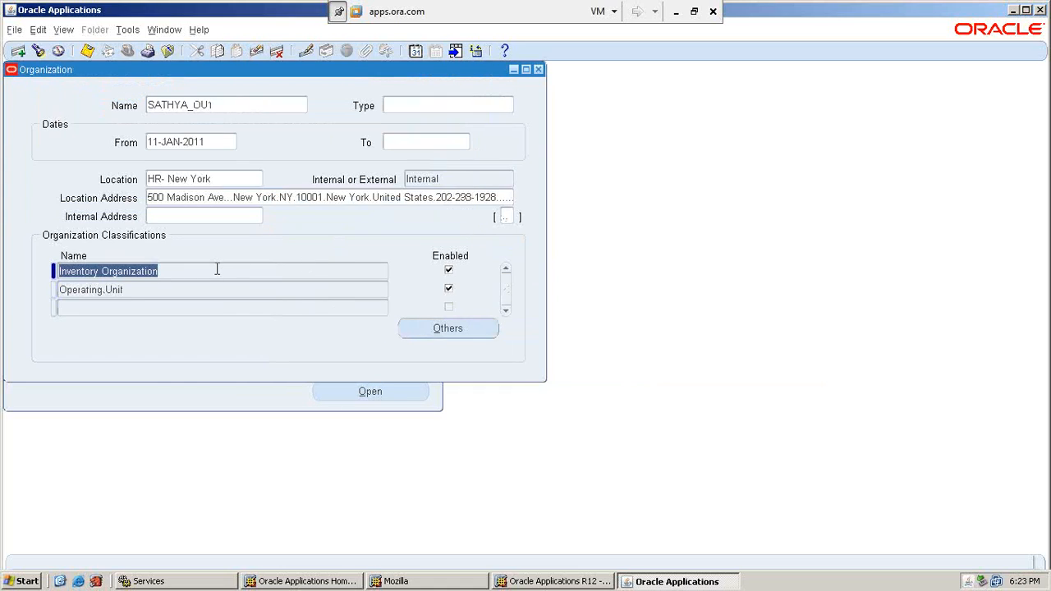
{"action": "left_click", "coordinate": [464, 328]}
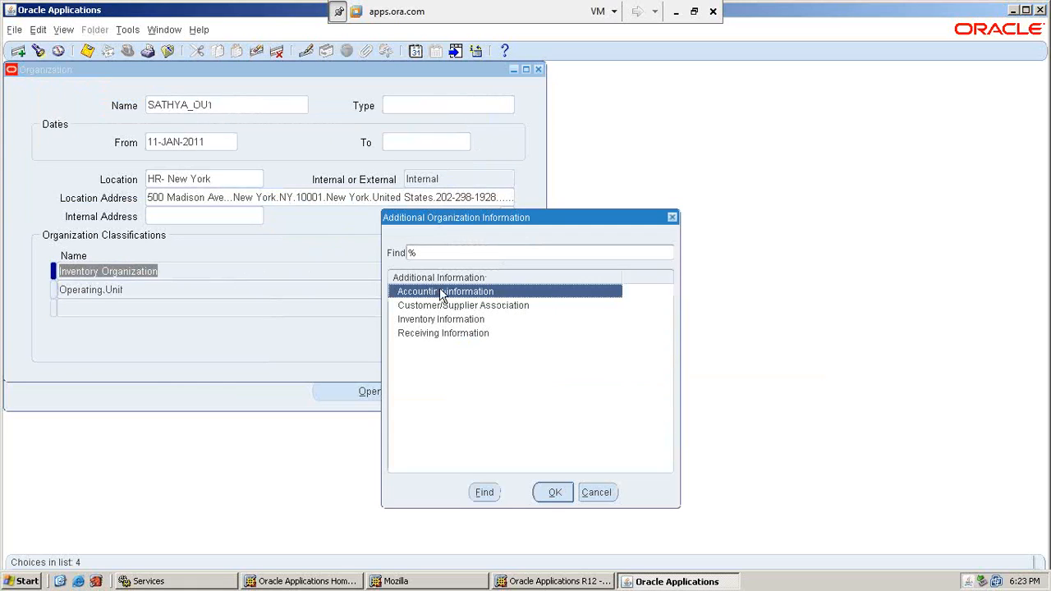
{"action": "left_click", "coordinate": [556, 492]}
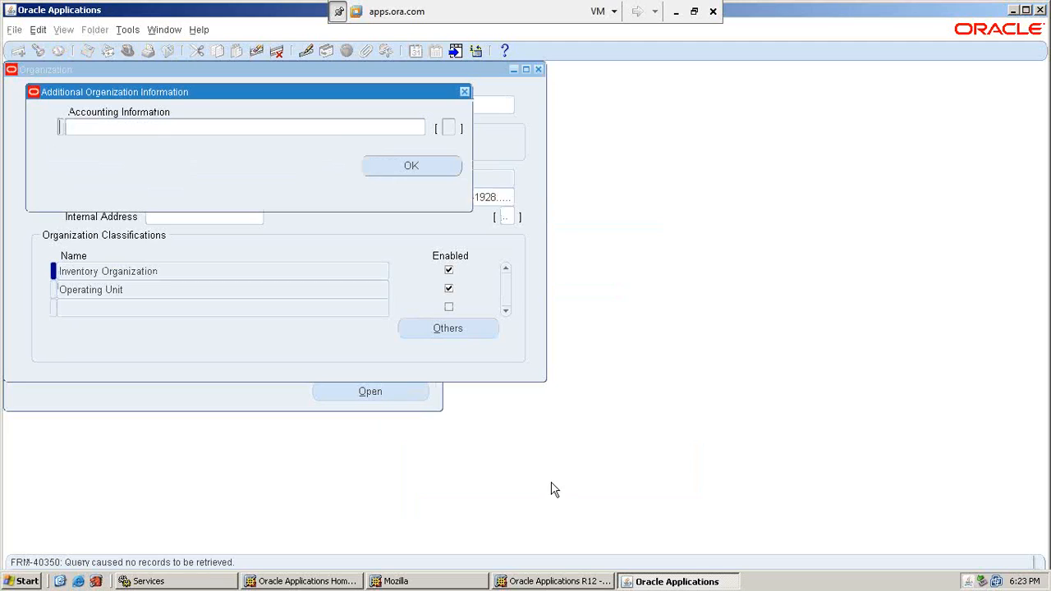
{"action": "left_click", "coordinate": [283, 126]}
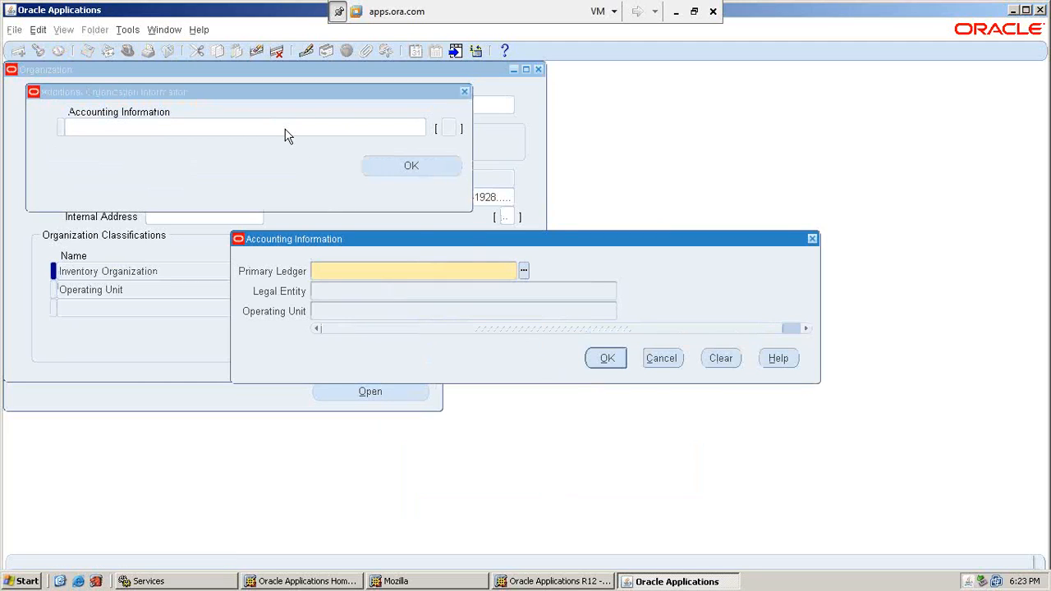
{"action": "type", "text": "SATHYA_PL1080(USD"}
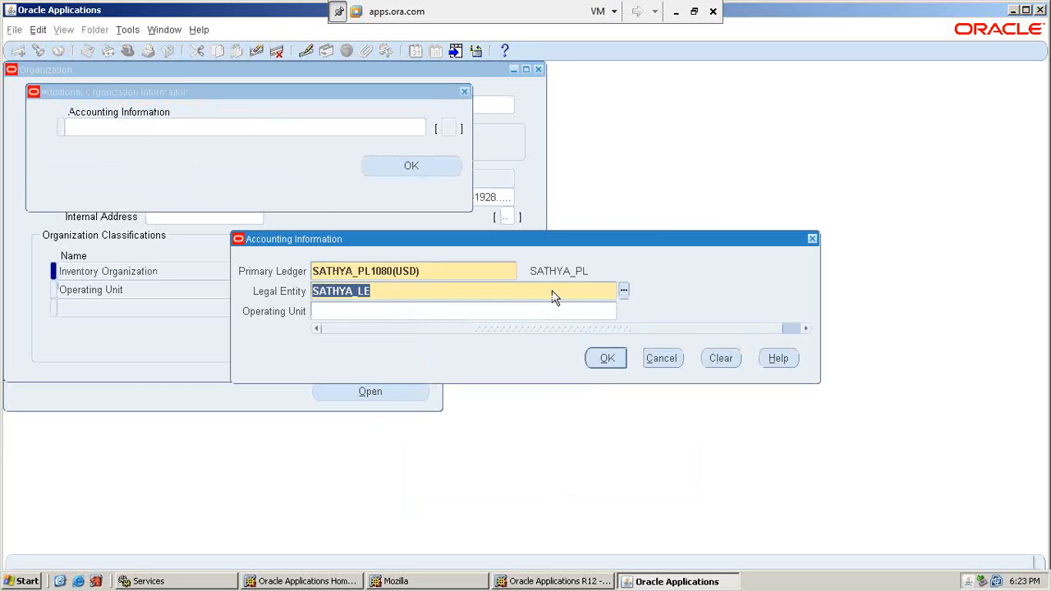
{"action": "key", "text": "Tab"}
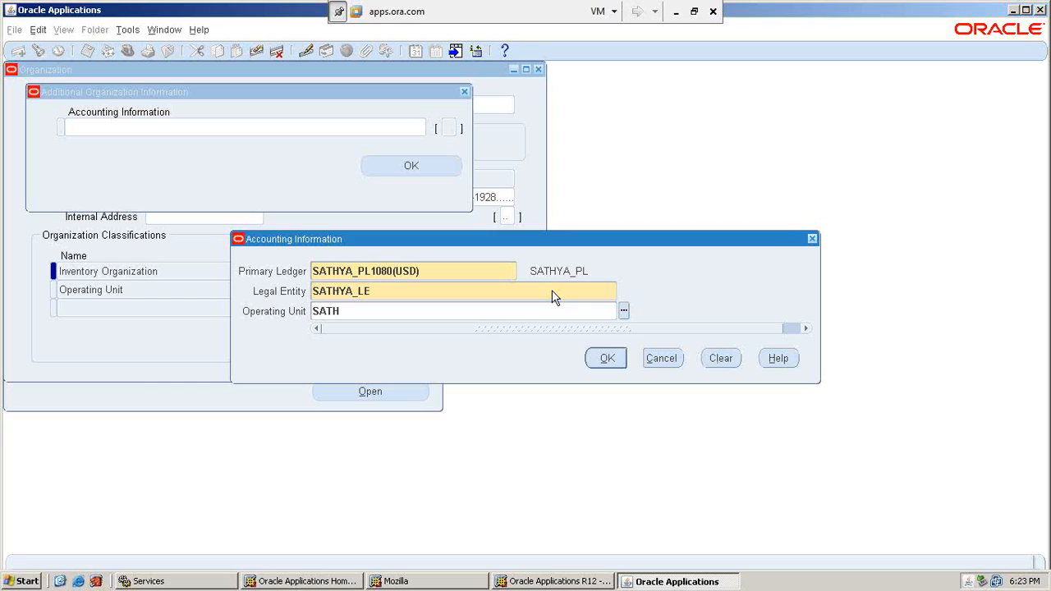
{"action": "key", "text": "Tab"}
{"action": "left_click", "coordinate": [597, 363]}
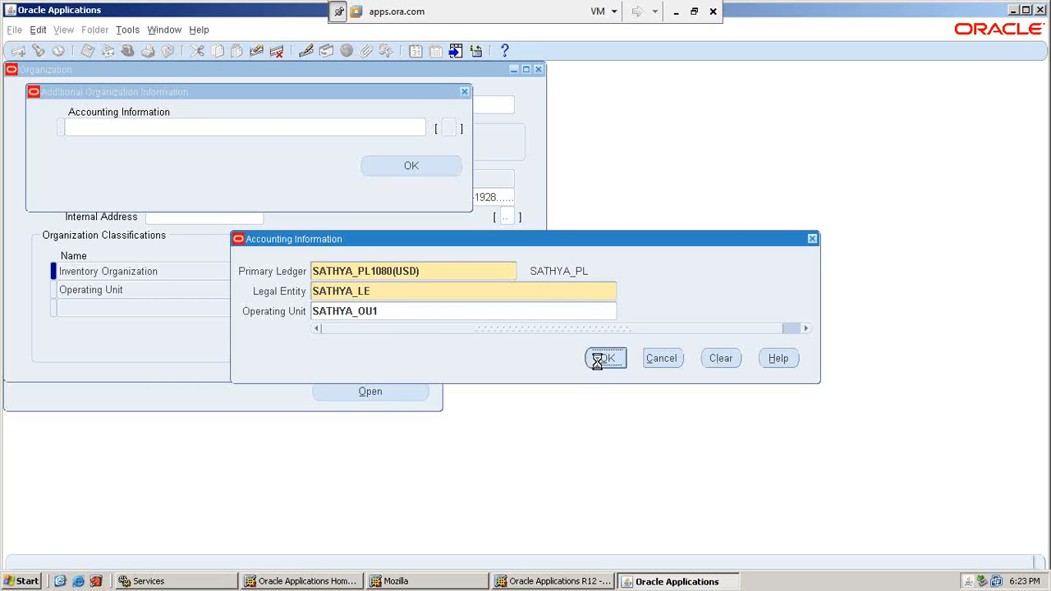
{"action": "left_click", "coordinate": [415, 167]}
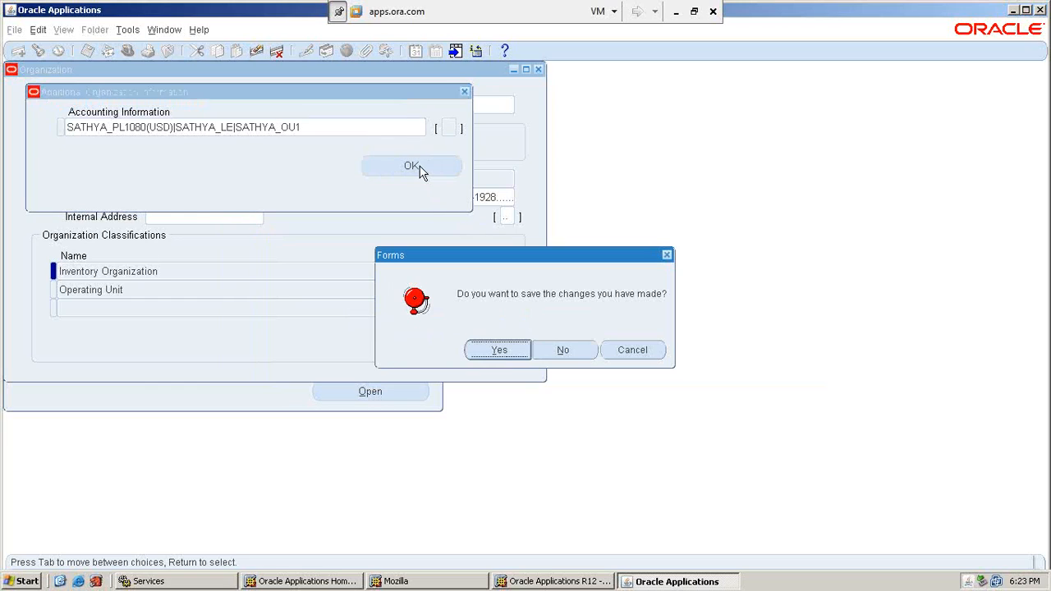
{"action": "left_click", "coordinate": [501, 351]}
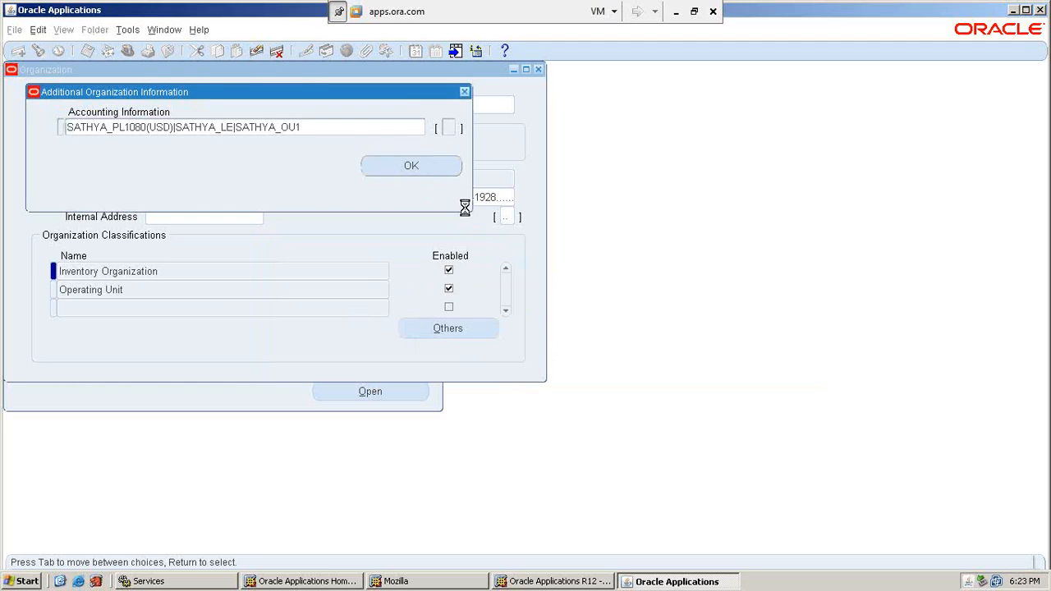
{"action": "left_click", "coordinate": [463, 329]}
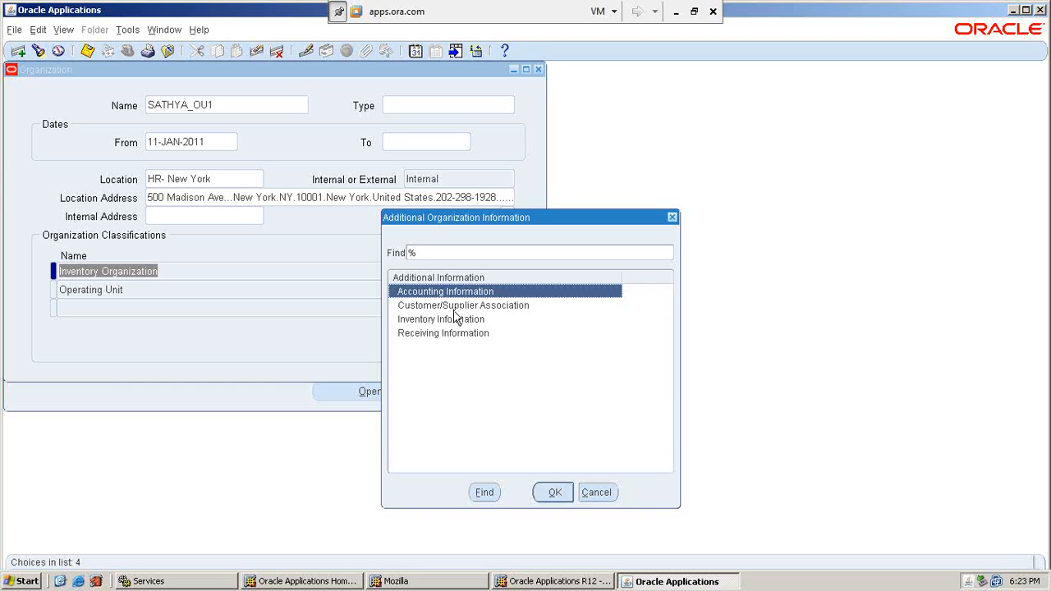
Choose Inventory Information as SATHYA_OU1's additional information, then minimize the Oracle window.
{"action": "left_click", "coordinate": [469, 322]}
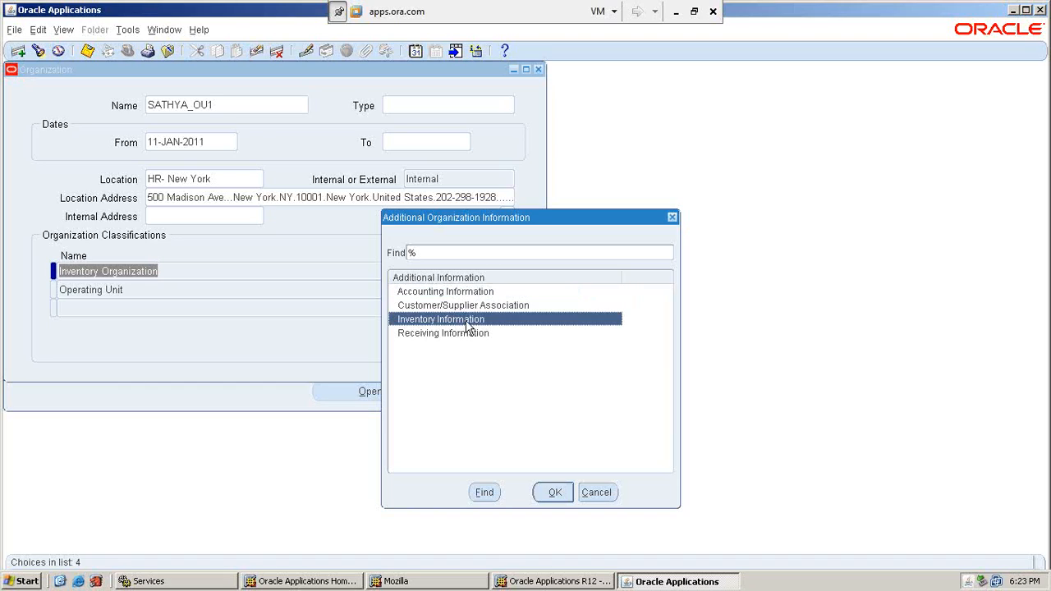
{"action": "double_click", "coordinate": [467, 323]}
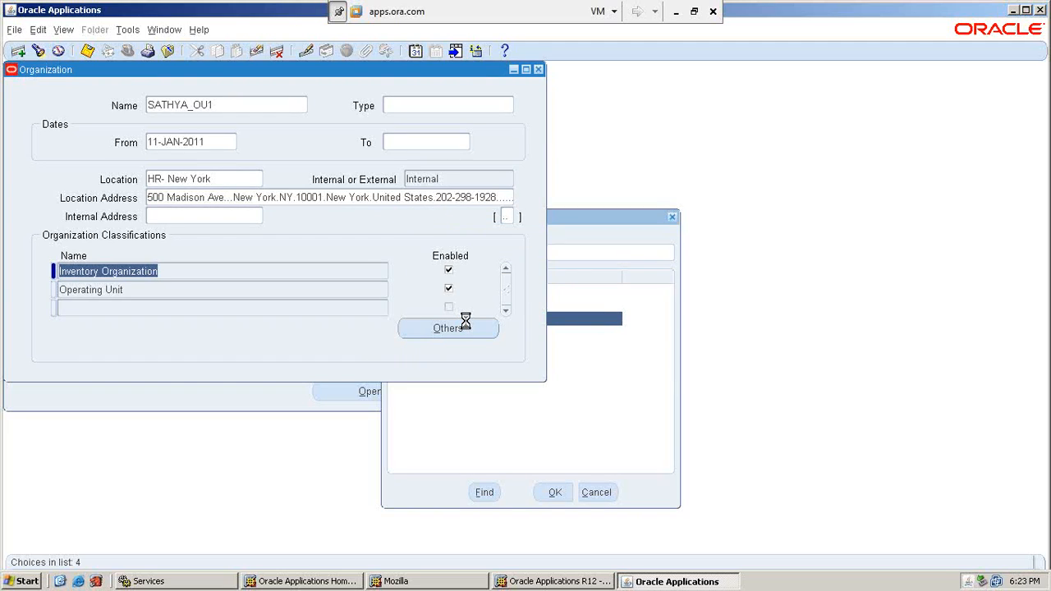
{"action": "left_click", "coordinate": [675, 12]}
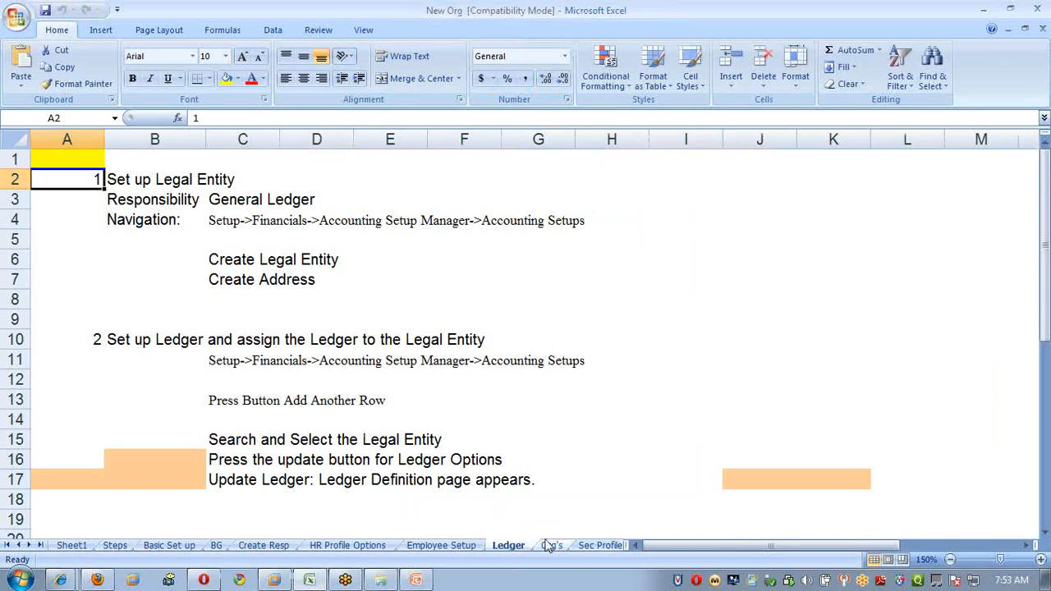
Read the Org's sheet inventory notes around the Inv Info label, then restore the Oracle session.
{"action": "left_click", "coordinate": [550, 545]}
{"action": "scroll", "coordinate": [324, 381], "scroll_direction": "down", "scroll_amount": 8}
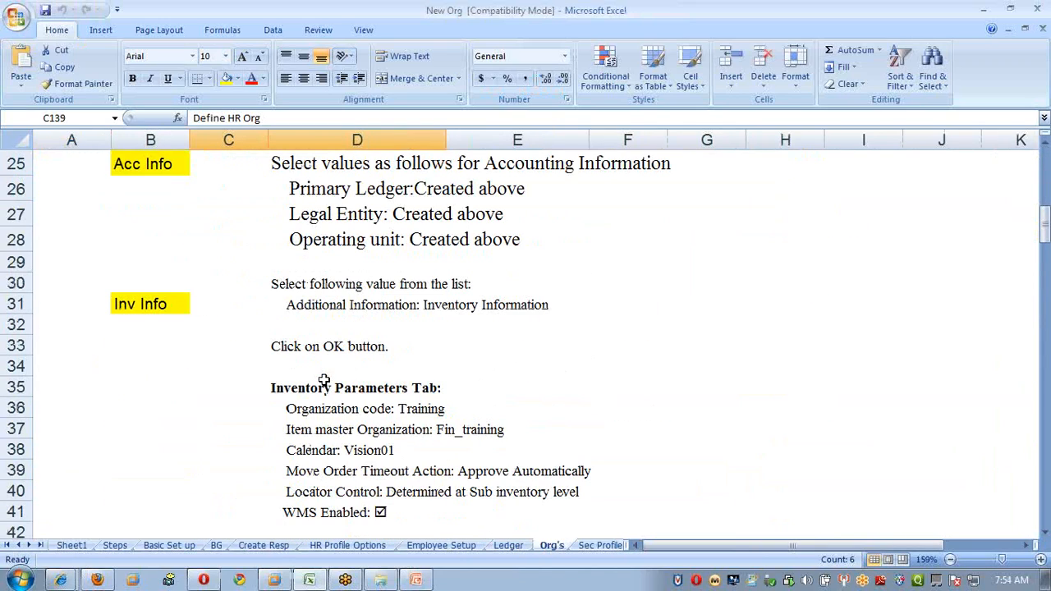
{"action": "scroll", "coordinate": [324, 380], "scroll_direction": "down", "scroll_amount": 2}
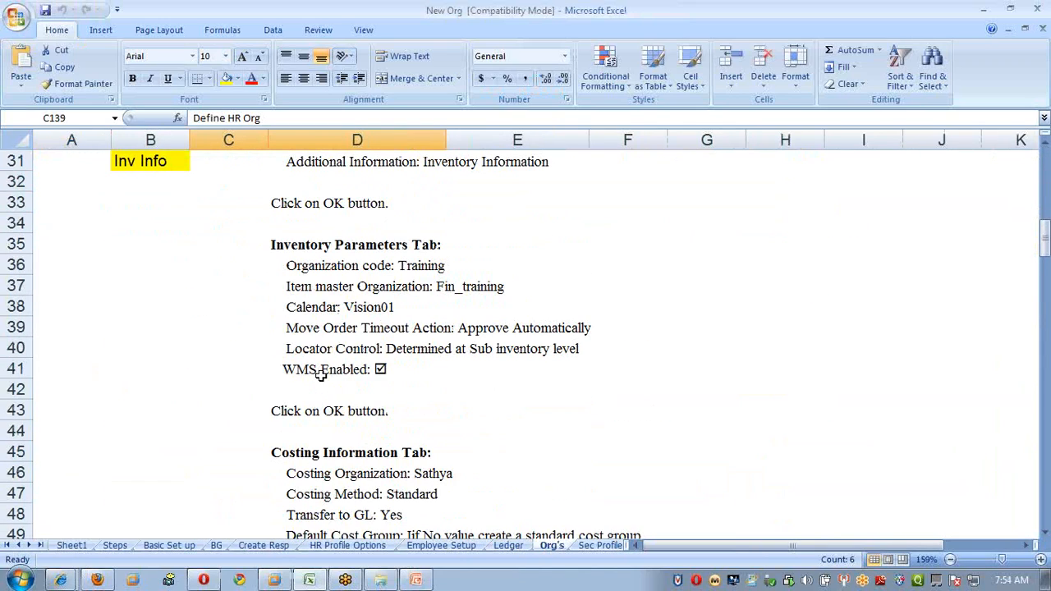
{"action": "scroll", "coordinate": [352, 275], "scroll_direction": "down", "scroll_amount": 1}
{"action": "scroll", "coordinate": [352, 283], "scroll_direction": "up", "scroll_amount": 2}
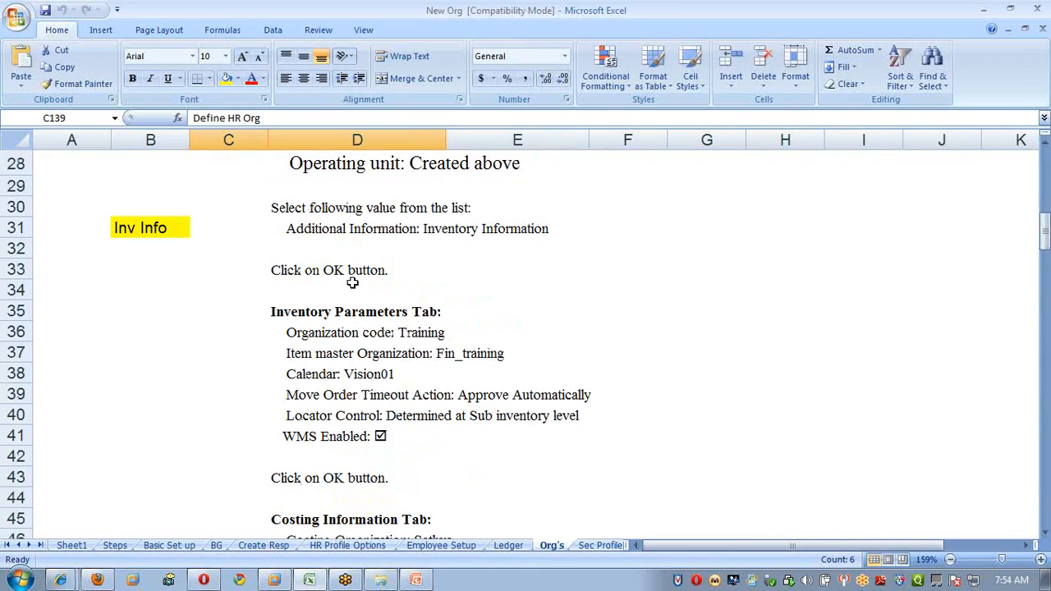
{"action": "left_click", "coordinate": [423, 230]}
{"action": "left_click", "coordinate": [166, 229]}
{"action": "scroll", "coordinate": [349, 339], "scroll_direction": "down", "scroll_amount": 14}
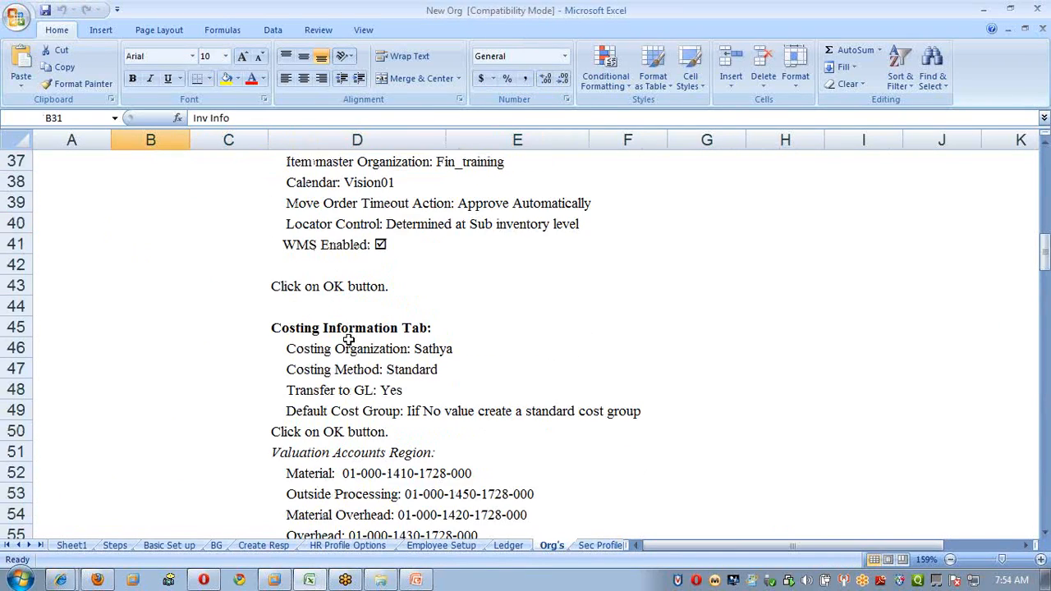
{"action": "scroll", "coordinate": [348, 340], "scroll_direction": "down", "scroll_amount": 5}
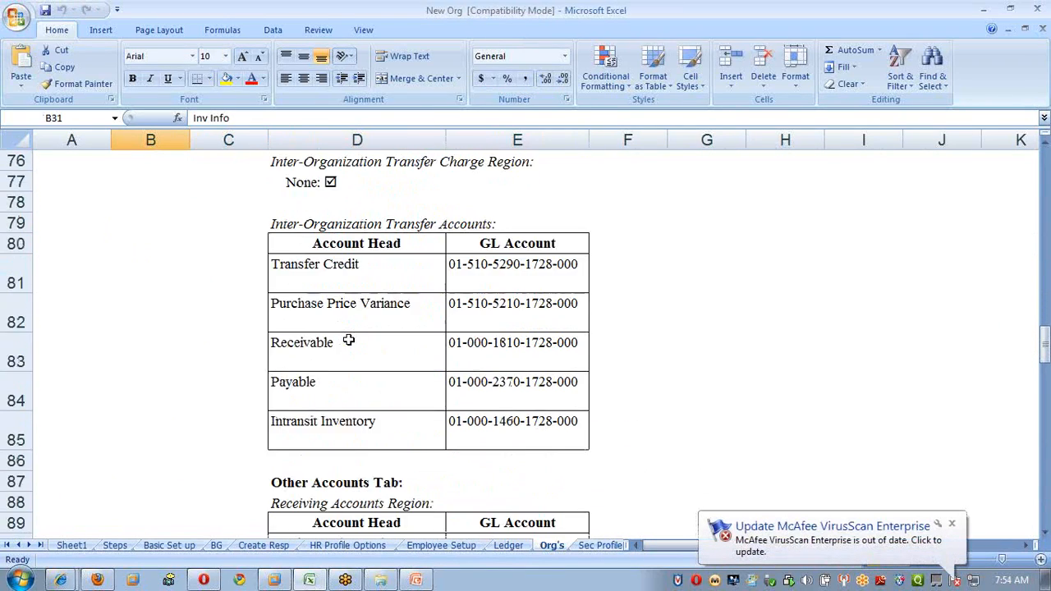
{"action": "scroll", "coordinate": [348, 339], "scroll_direction": "up", "scroll_amount": 4}
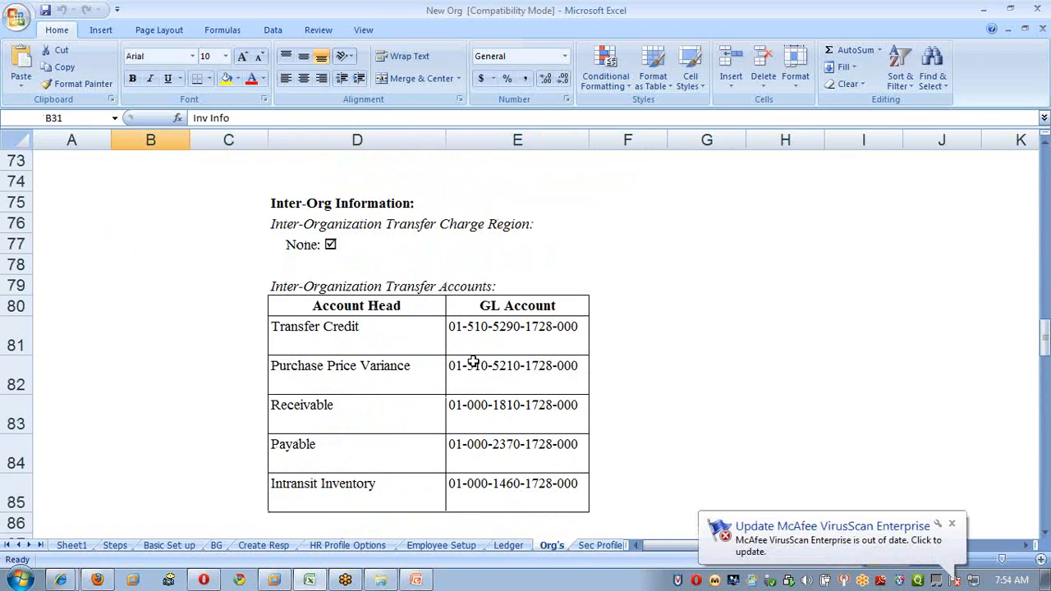
{"action": "mouse_move", "coordinate": [379, 583]}
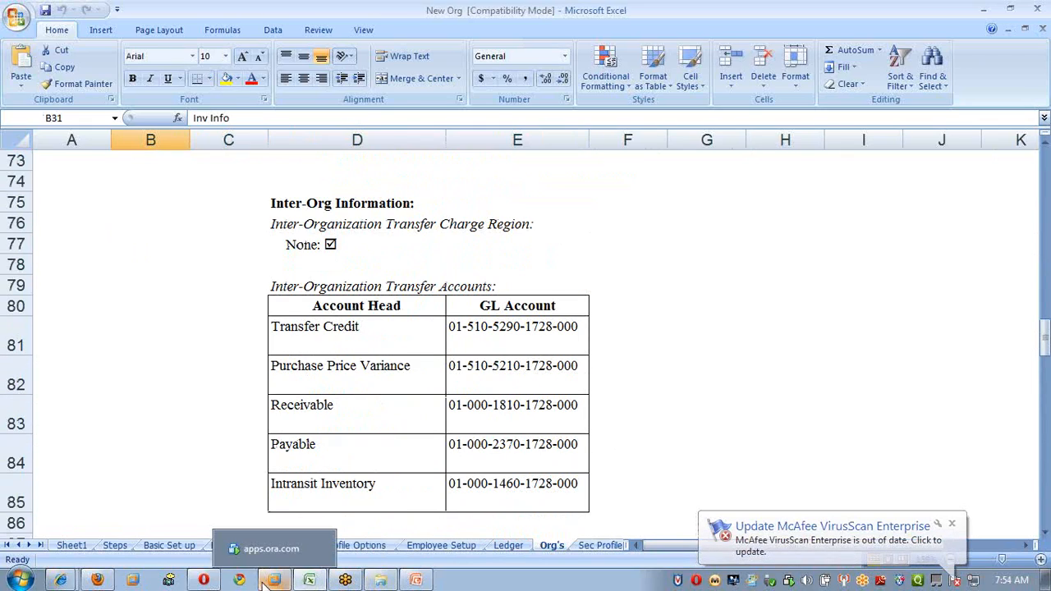
{"action": "left_click", "coordinate": [274, 552]}
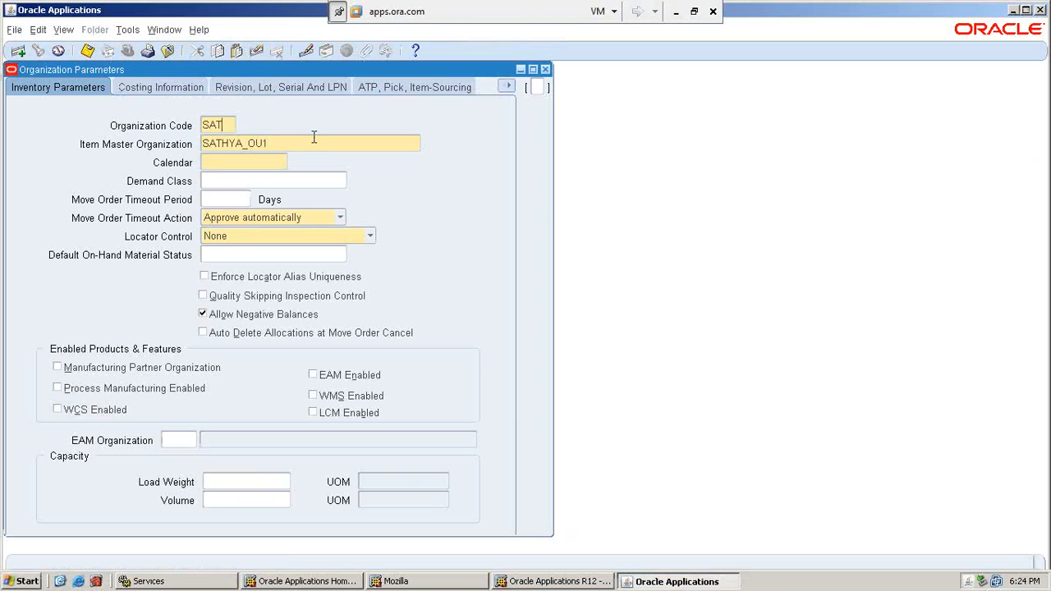
Set the SAT organization's calendar to Vision01.
{"action": "key", "text": "Tab"}
{"action": "key", "text": "Tab"}
{"action": "type", "text": "Vision01"}
{"action": "key", "text": "Tab"}
{"action": "key", "text": "Tab"}
{"action": "key", "text": "Tab"}
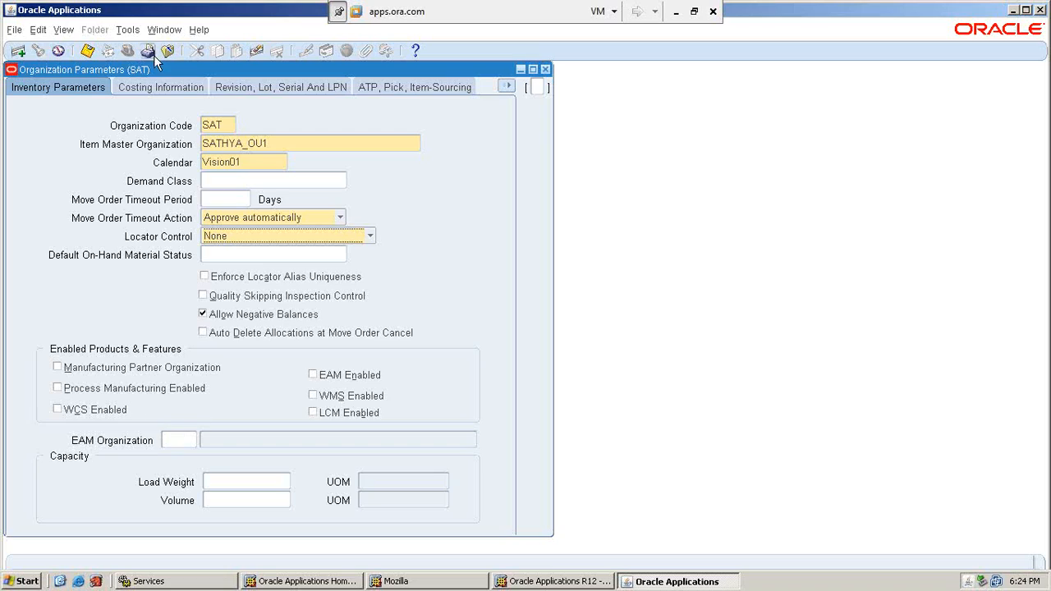
Choose Standard as the costing method, leaving the Material account entry for later.
{"action": "left_click", "coordinate": [163, 87]}
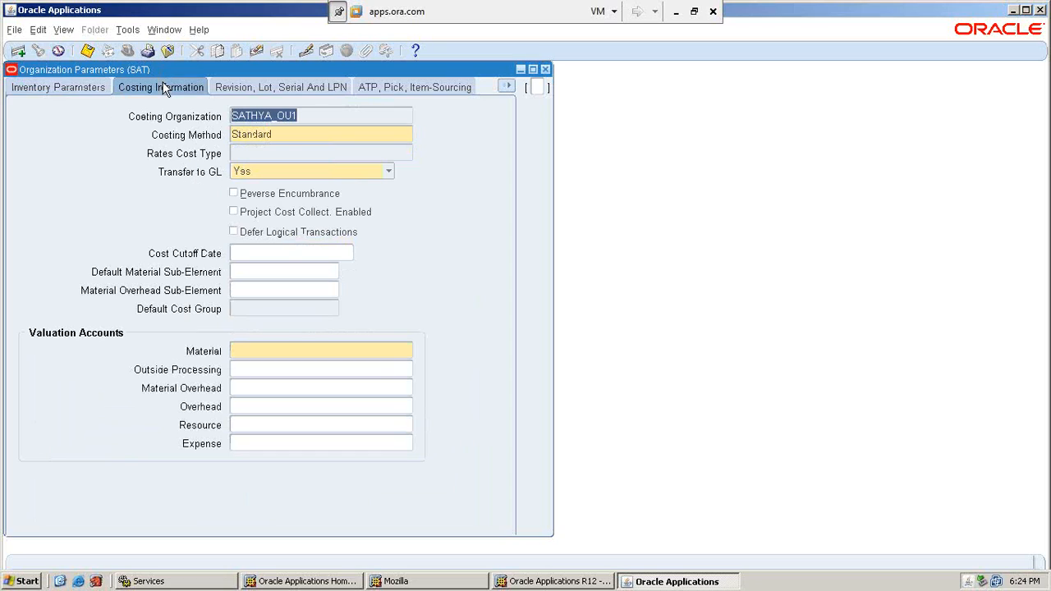
{"action": "left_click", "coordinate": [296, 131]}
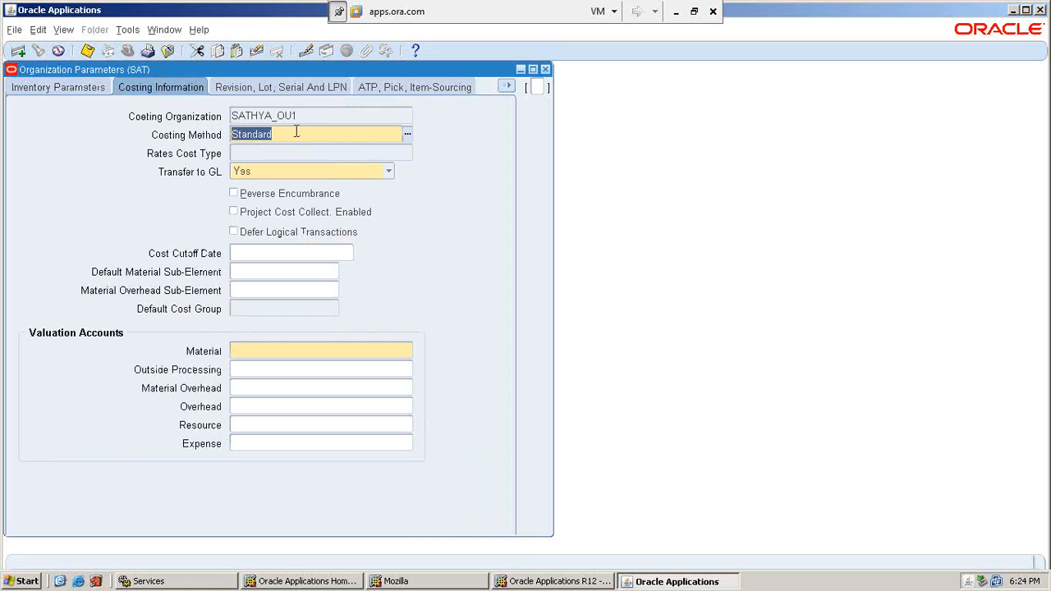
{"action": "left_click", "coordinate": [408, 134]}
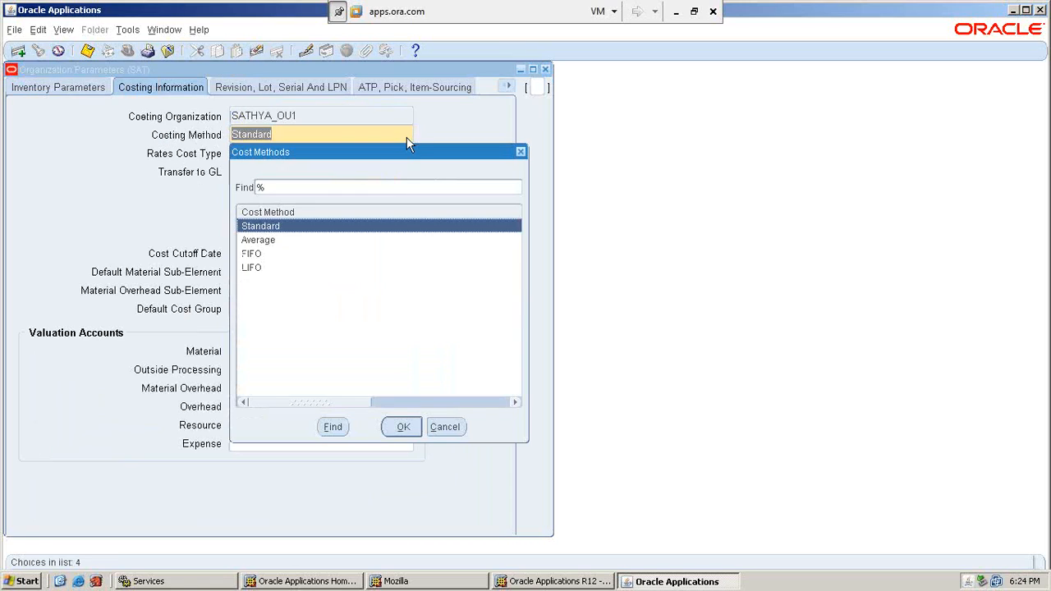
{"action": "left_click", "coordinate": [405, 427]}
{"action": "left_click", "coordinate": [295, 351]}
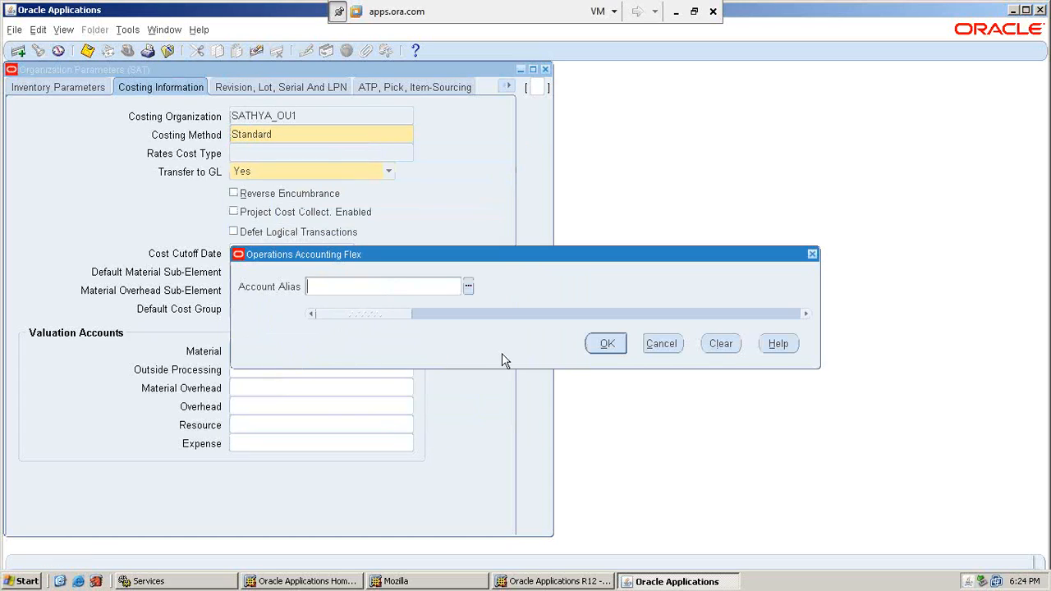
{"action": "left_click", "coordinate": [660, 345]}
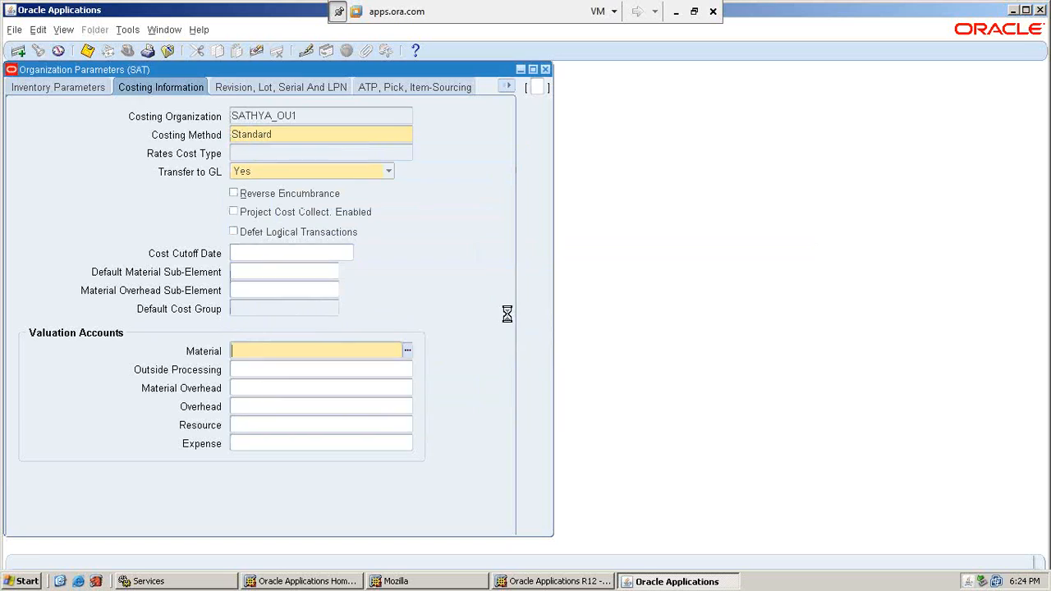
Look up the Valuation Accounts codes on the Excel Org's sheet, then return to Oracle.
{"action": "left_click", "coordinate": [677, 14]}
{"action": "scroll", "coordinate": [479, 377], "scroll_direction": "up", "scroll_amount": 5}
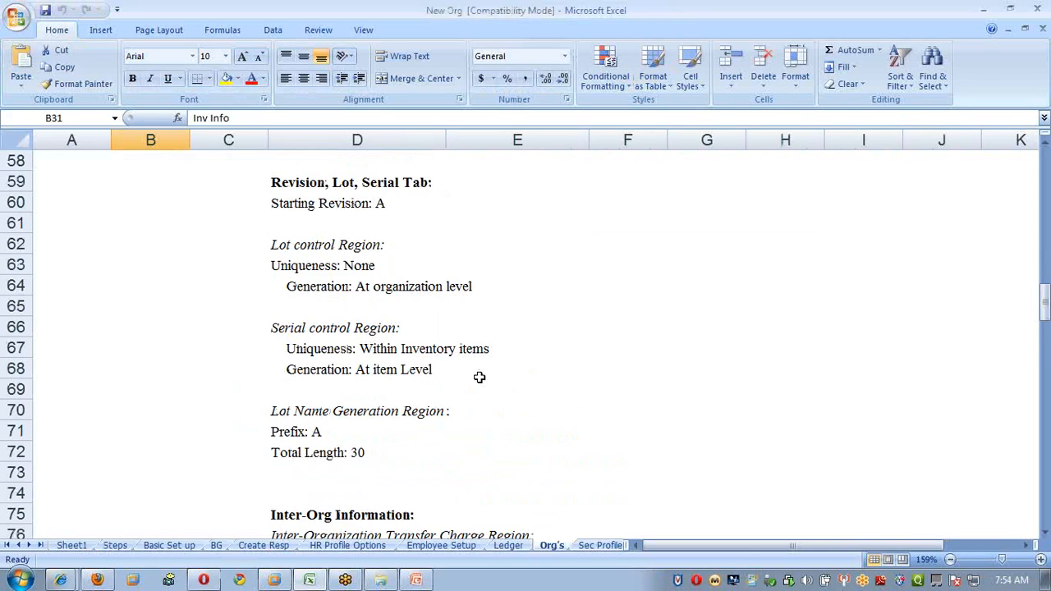
{"action": "scroll", "coordinate": [479, 377], "scroll_direction": "up", "scroll_amount": 4}
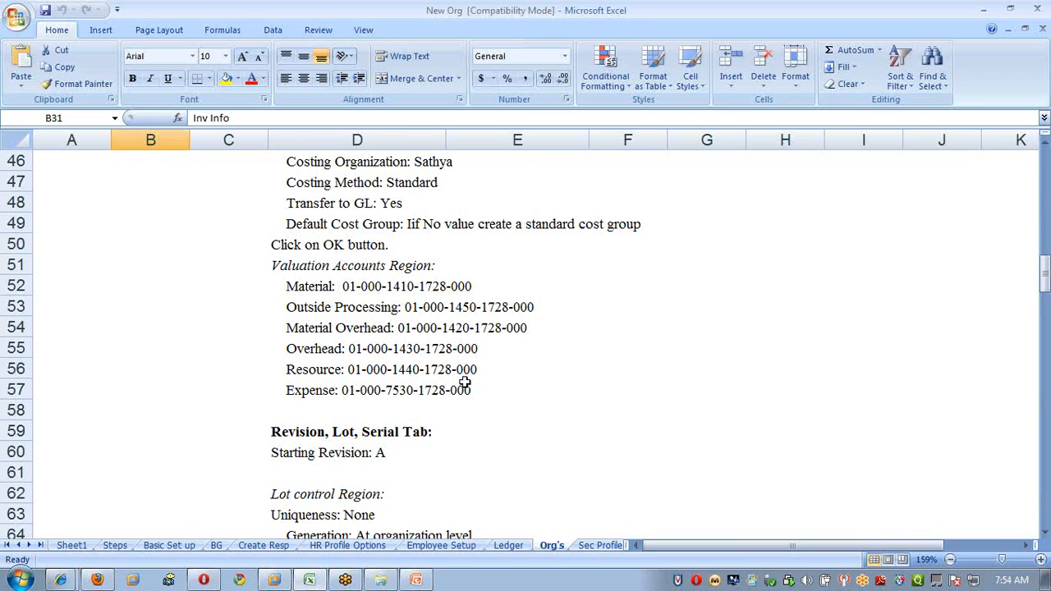
{"action": "key", "text": "alt+Tab"}
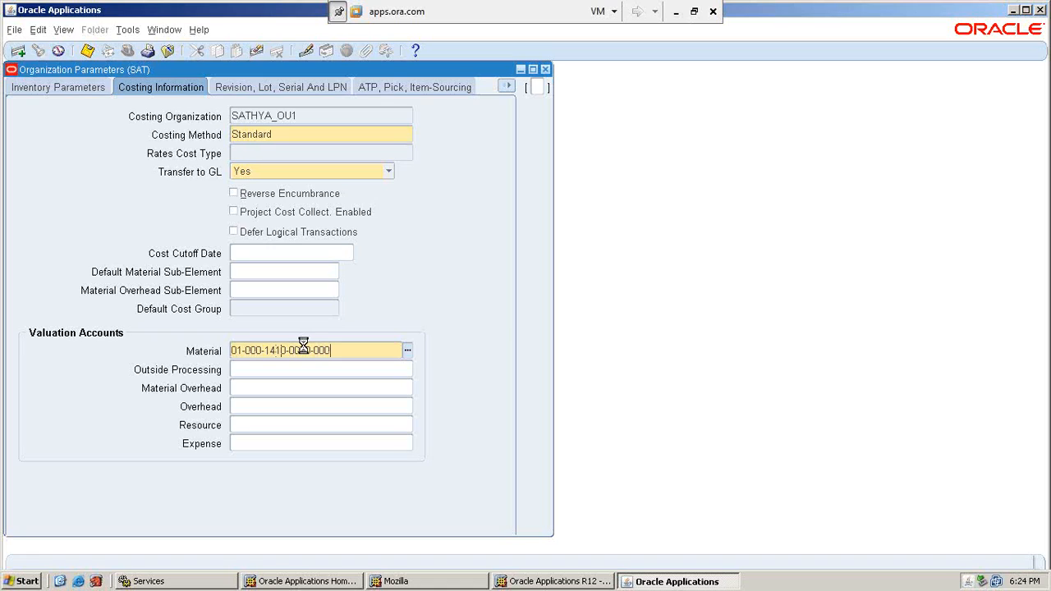
{"action": "left_click", "coordinate": [610, 345]}
{"action": "type", "text": "000"}
{"action": "key", "text": "Tab"}
{"action": "type", "text": "1410"}
{"action": "key", "text": "Tab"}
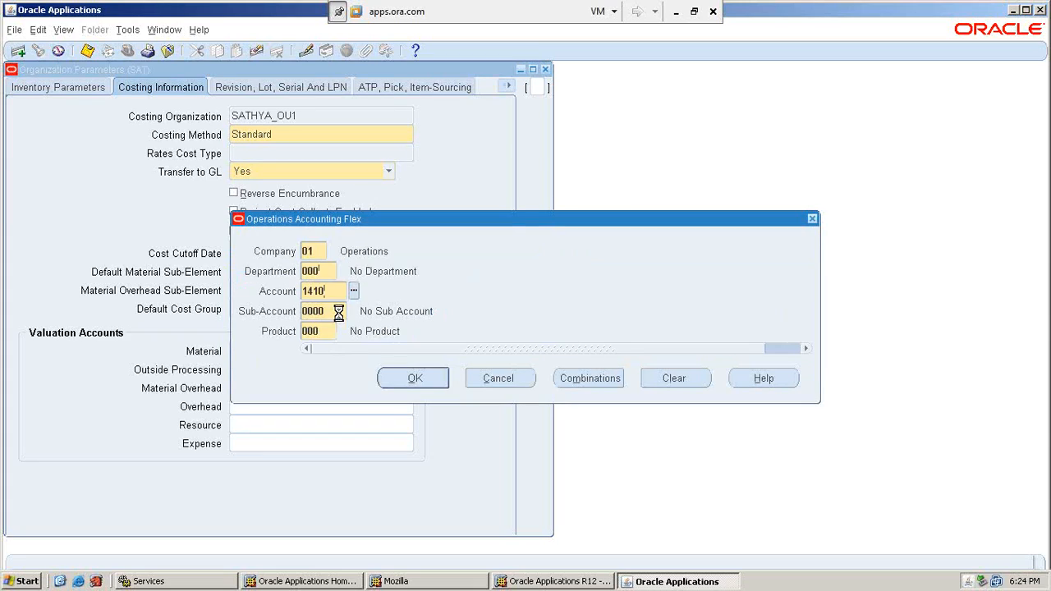
{"action": "left_click", "coordinate": [415, 379]}
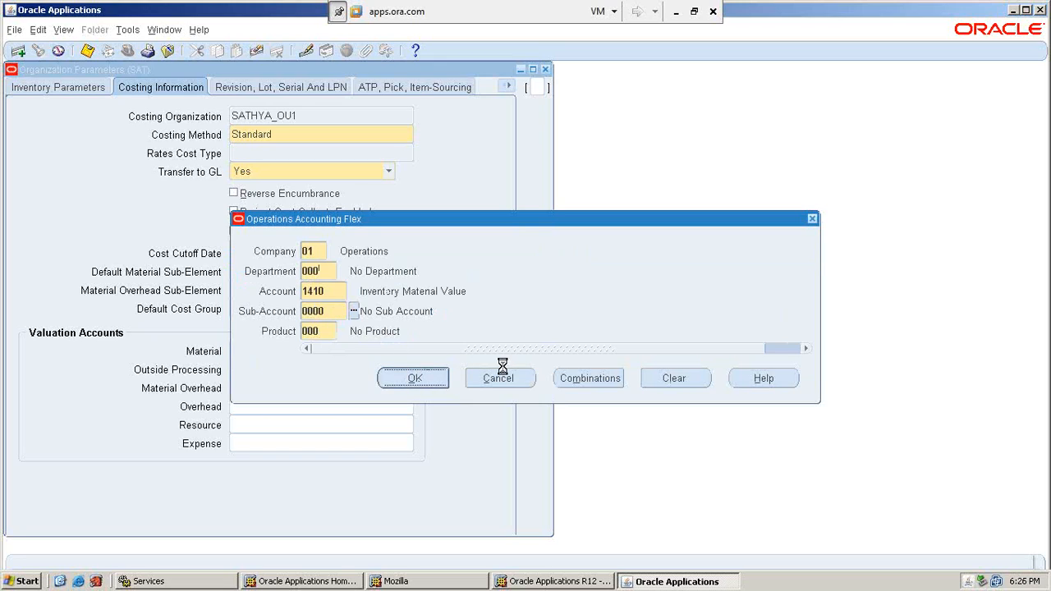
{"action": "left_click", "coordinate": [662, 348]}
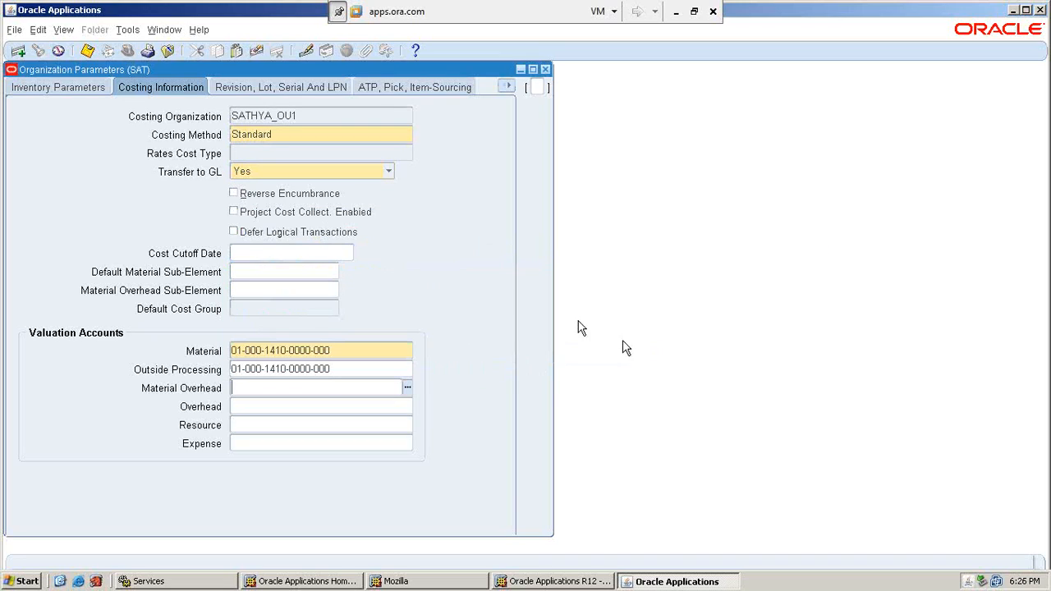
{"action": "left_click", "coordinate": [296, 85]}
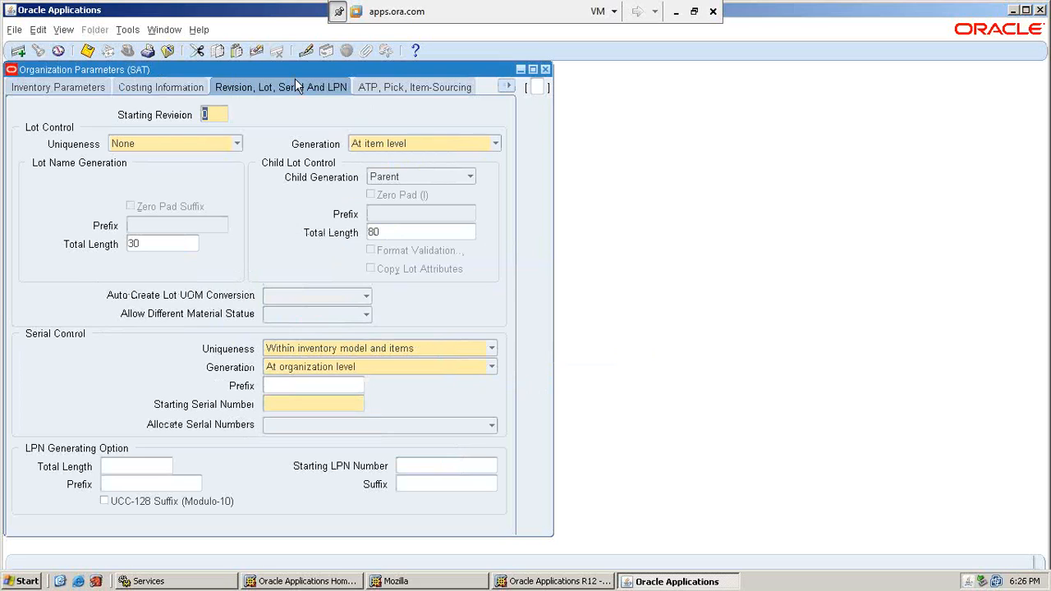
Set Starting Revision to 1 and give serial numbers the prefix SA, starting at 1.
{"action": "type", "text": "1"}
{"action": "left_click", "coordinate": [303, 404]}
{"action": "type", "text": "SATHYA"}
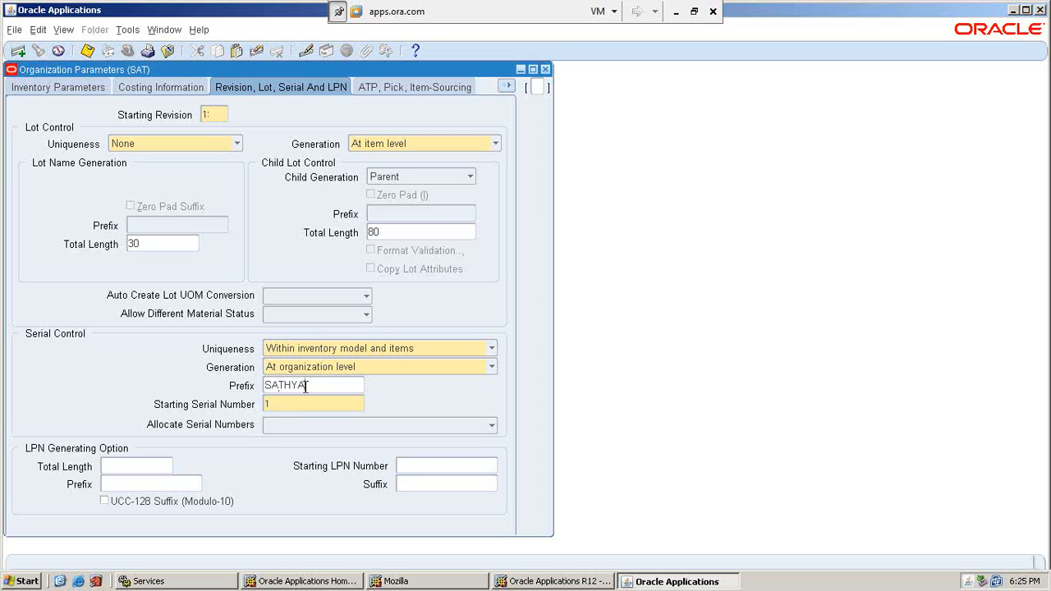
{"action": "left_click", "coordinate": [413, 89]}
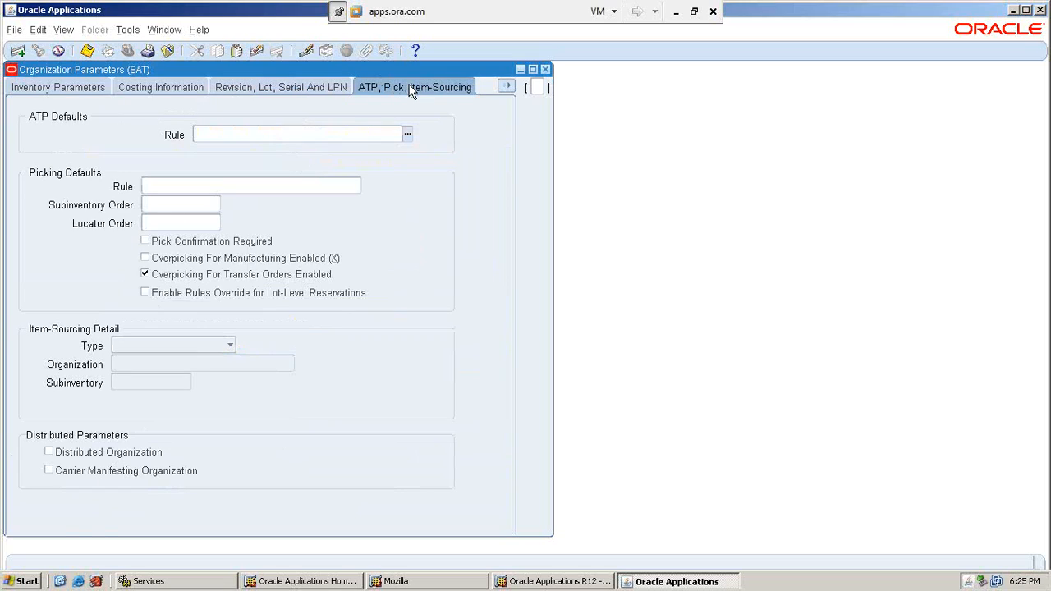
Look through the Inter-Org Information and Other Accounts pages unchanged, then minimize the Oracle session.
{"action": "left_click", "coordinate": [510, 88]}
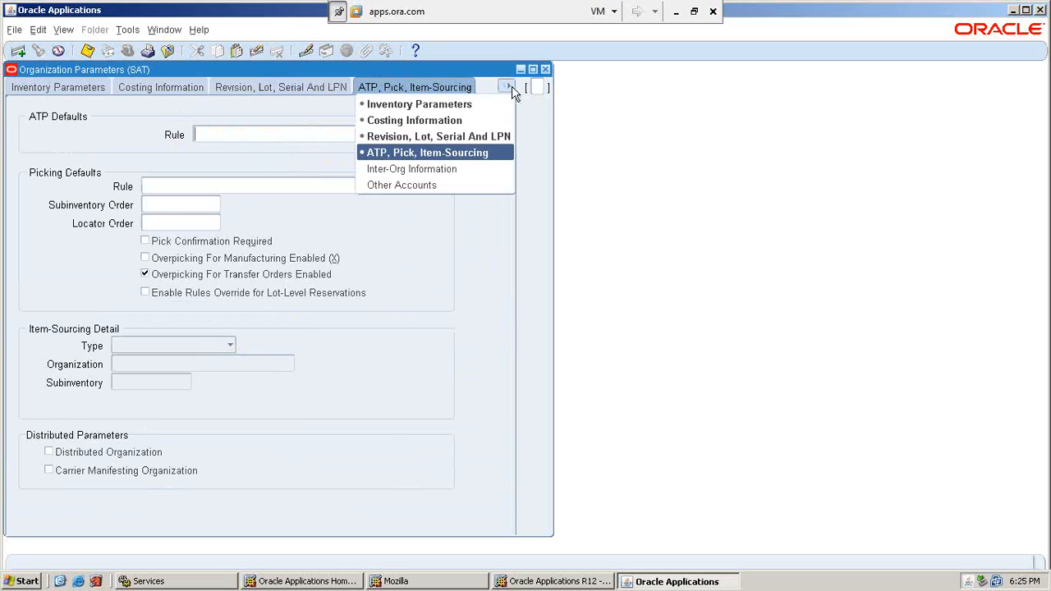
{"action": "left_click", "coordinate": [441, 172]}
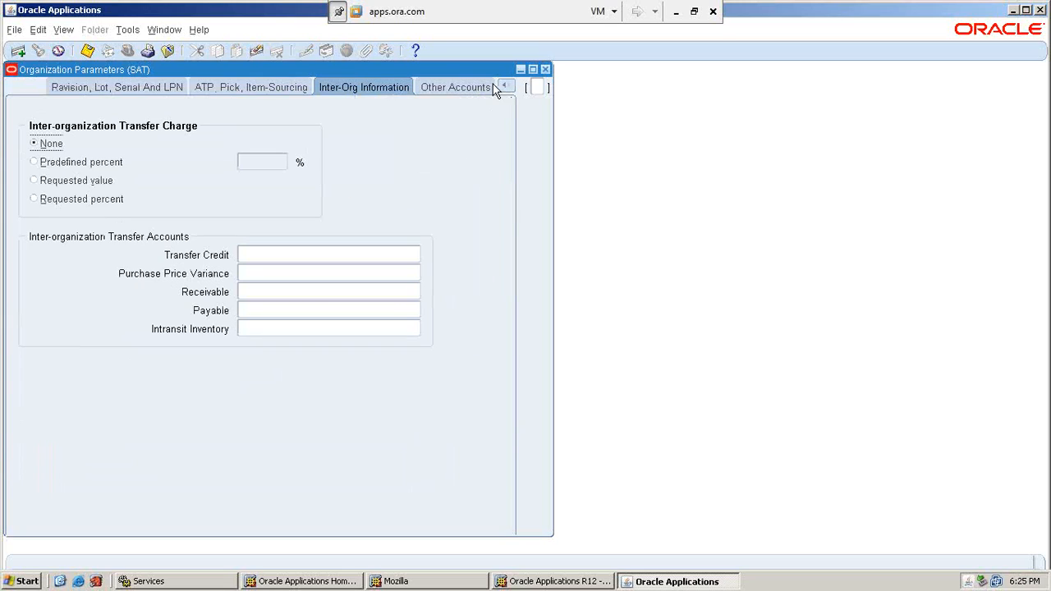
{"action": "left_click", "coordinate": [464, 88]}
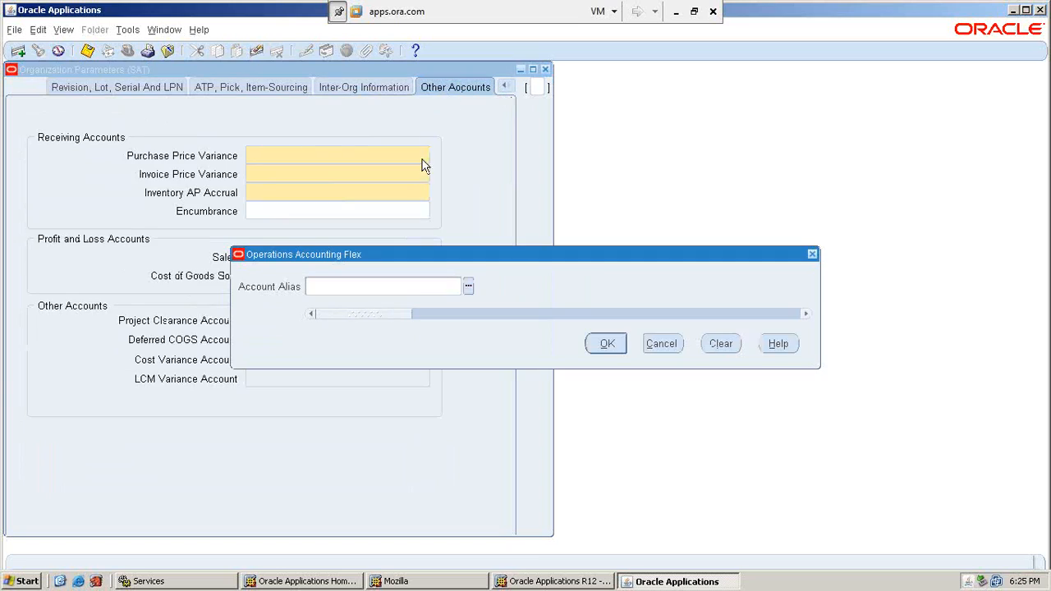
{"action": "left_click", "coordinate": [662, 348]}
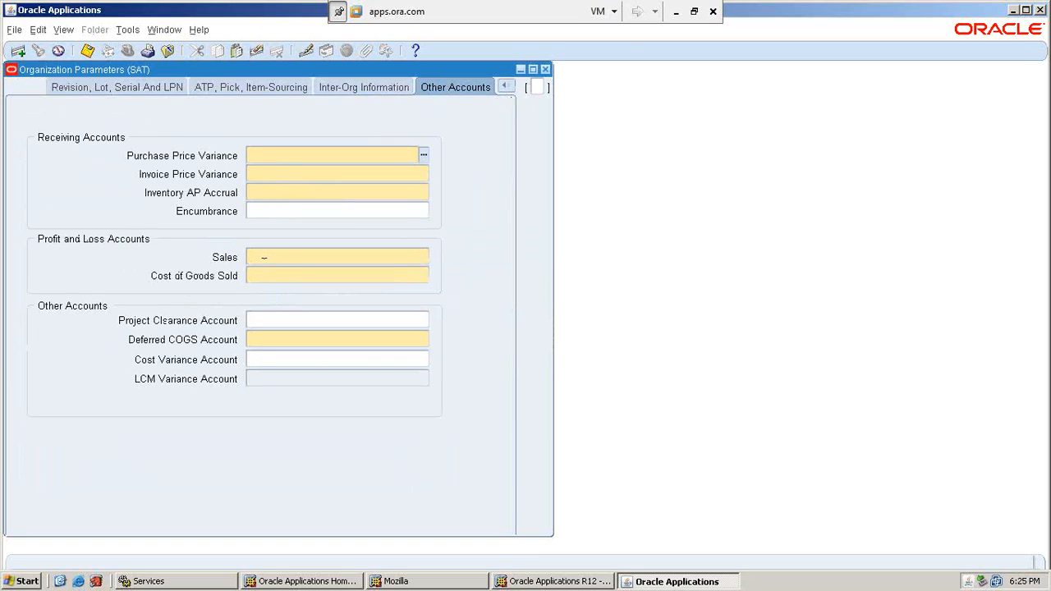
{"action": "left_click", "coordinate": [676, 11]}
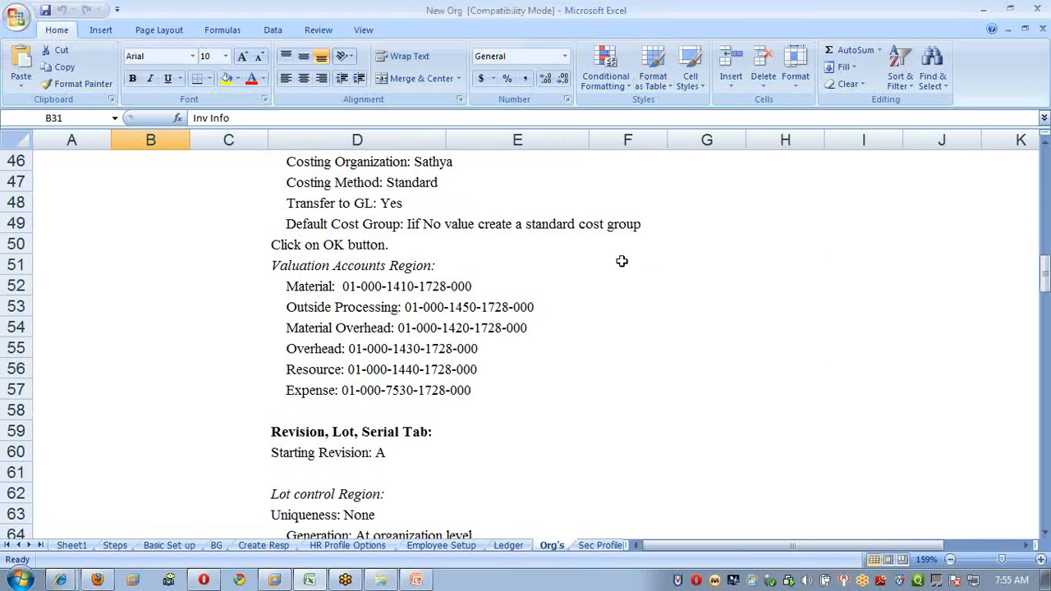
Fill the Other Accounts Tab heading (C87:D87) yellow in the Excel notes.
{"action": "scroll", "coordinate": [508, 299], "scroll_direction": "down", "scroll_amount": 9}
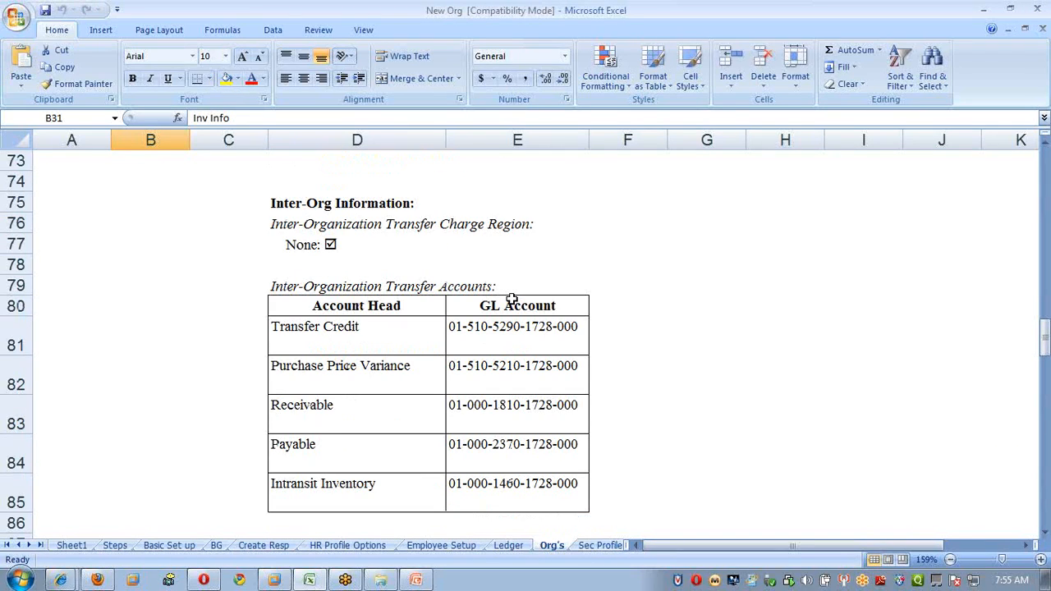
{"action": "scroll", "coordinate": [511, 300], "scroll_direction": "down", "scroll_amount": 5}
{"action": "scroll", "coordinate": [511, 300], "scroll_direction": "up", "scroll_amount": 3}
{"action": "scroll", "coordinate": [511, 299], "scroll_direction": "down", "scroll_amount": 2}
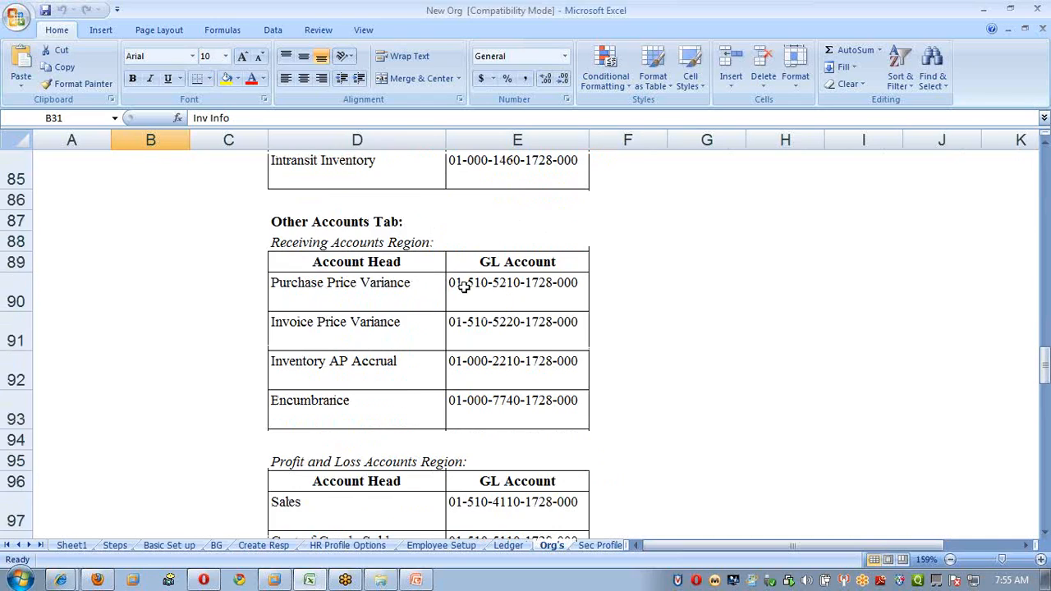
{"action": "left_click_drag", "start_coordinate": [277, 217], "coordinate": [430, 216]}
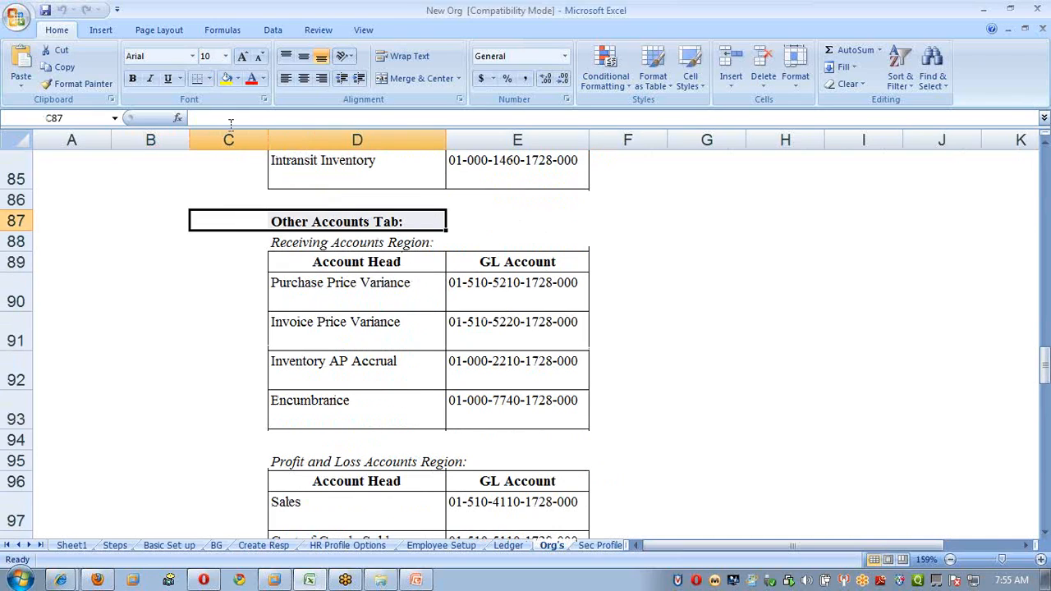
{"action": "left_click", "coordinate": [226, 78]}
{"action": "left_click", "coordinate": [498, 284]}
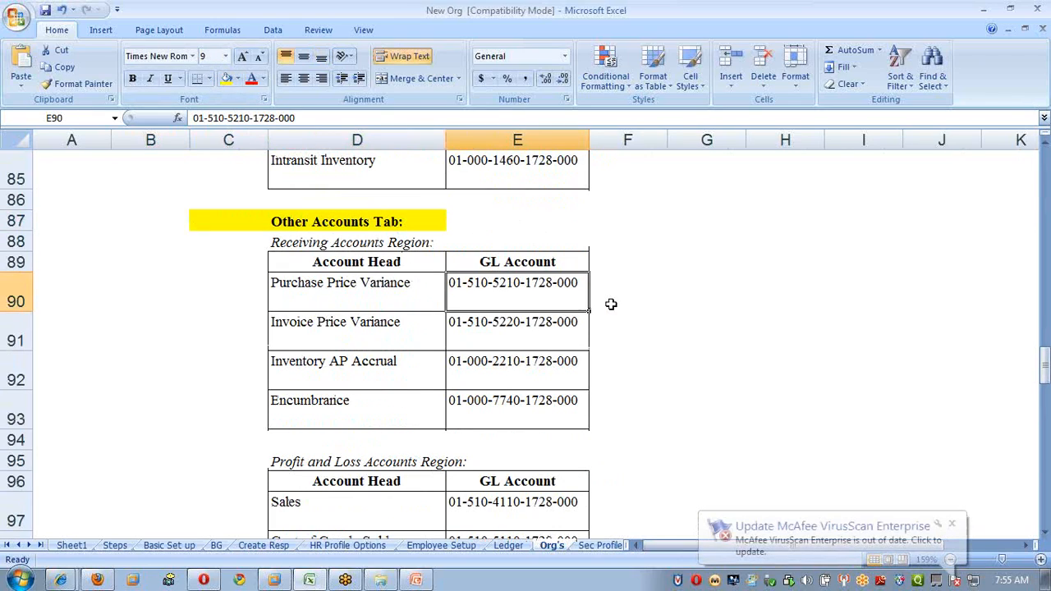
{"action": "key", "text": "alt+Tab"}
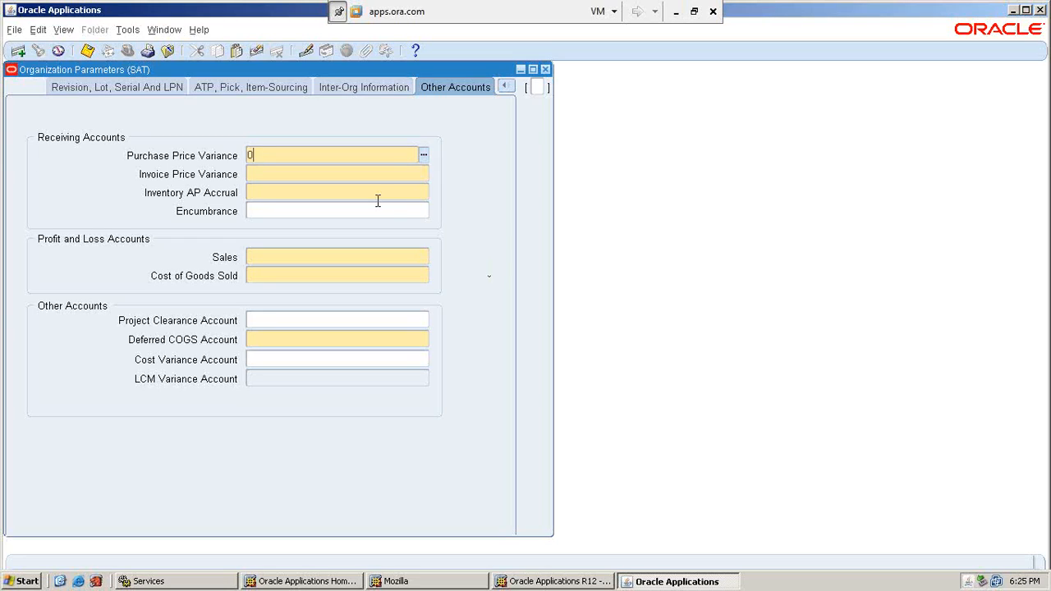
{"action": "type", "text": "01-000-5210-0000"}
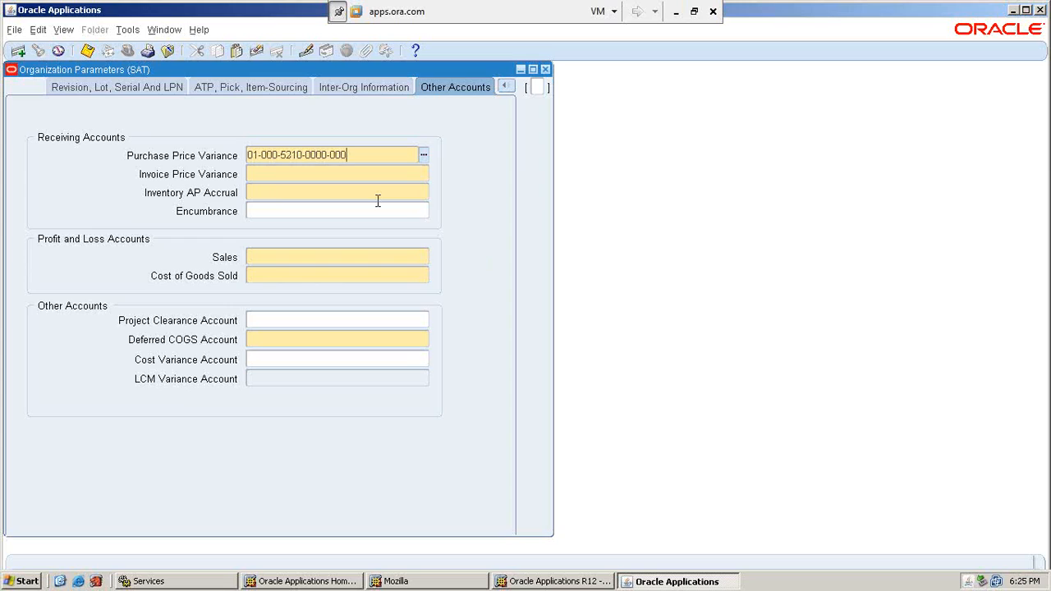
{"action": "type", "text": "-000"}
{"action": "key", "text": "shift+Home"}
{"action": "key", "text": "ctrl+c"}
{"action": "left_click", "coordinate": [349, 175]}
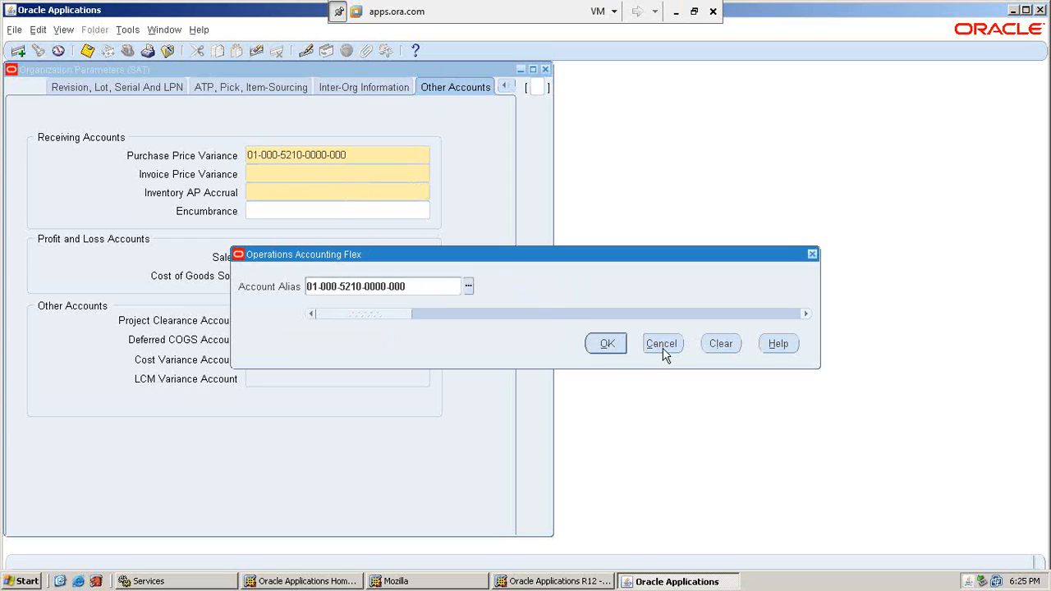
{"action": "left_click", "coordinate": [662, 347]}
{"action": "key", "text": "ctrl+v"}
{"action": "left_click", "coordinate": [326, 192]}
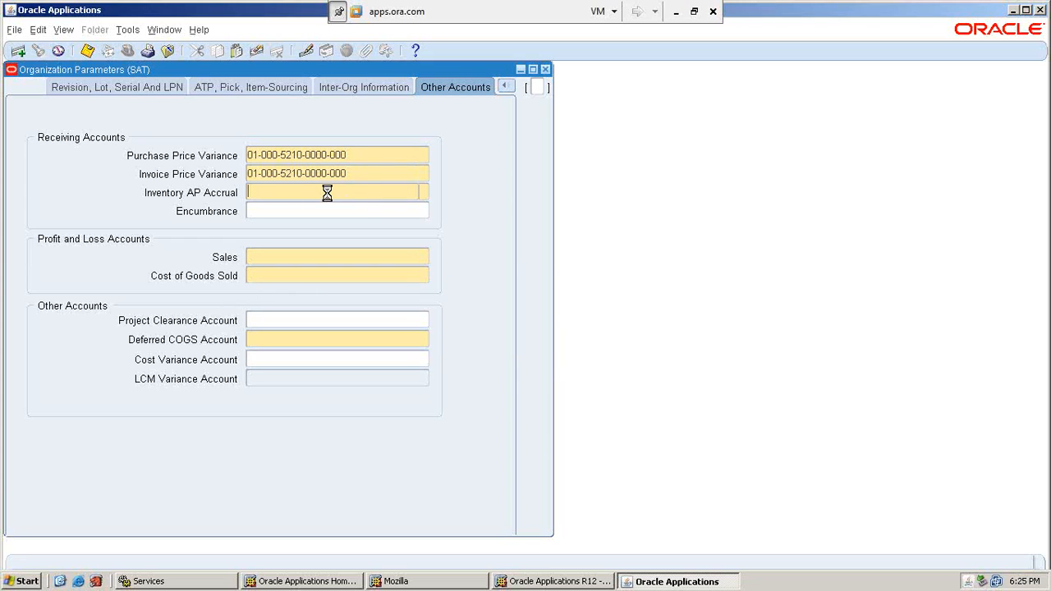
{"action": "left_click", "coordinate": [663, 345]}
{"action": "key", "text": "ctrl+v"}
{"action": "left_click", "coordinate": [408, 257]}
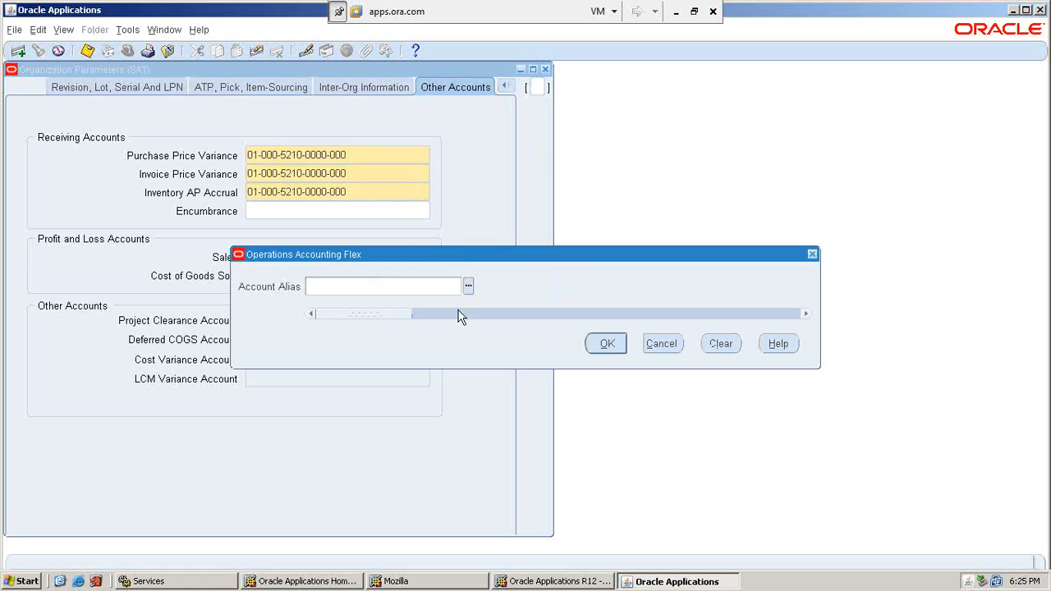
{"action": "left_click", "coordinate": [645, 346]}
{"action": "key", "text": "ctrl+v"}
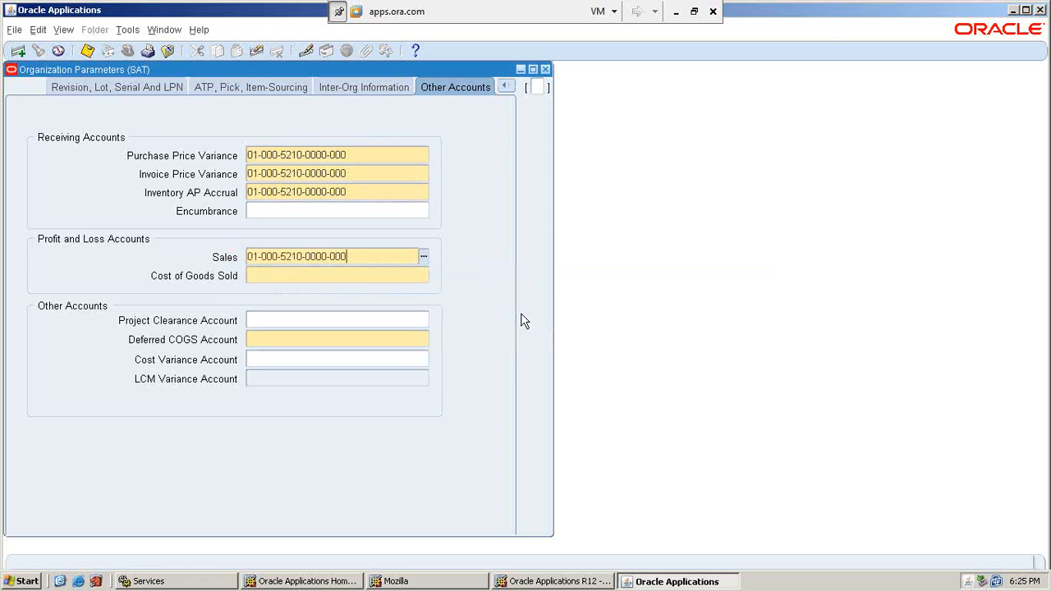
{"action": "left_click", "coordinate": [399, 280]}
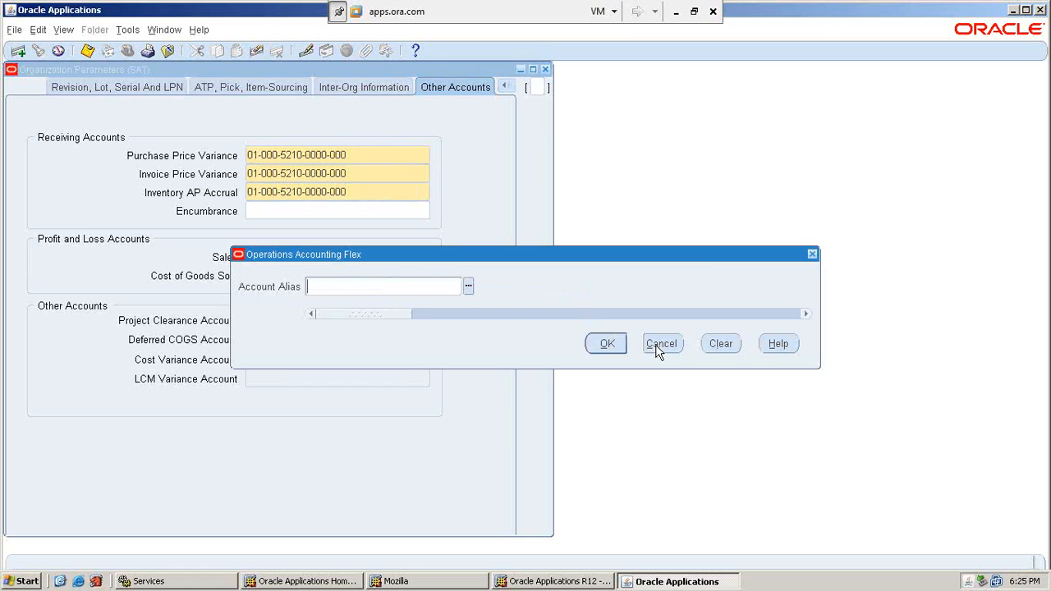
{"action": "left_click", "coordinate": [658, 348]}
{"action": "left_click", "coordinate": [404, 321]}
{"action": "left_click", "coordinate": [347, 340]}
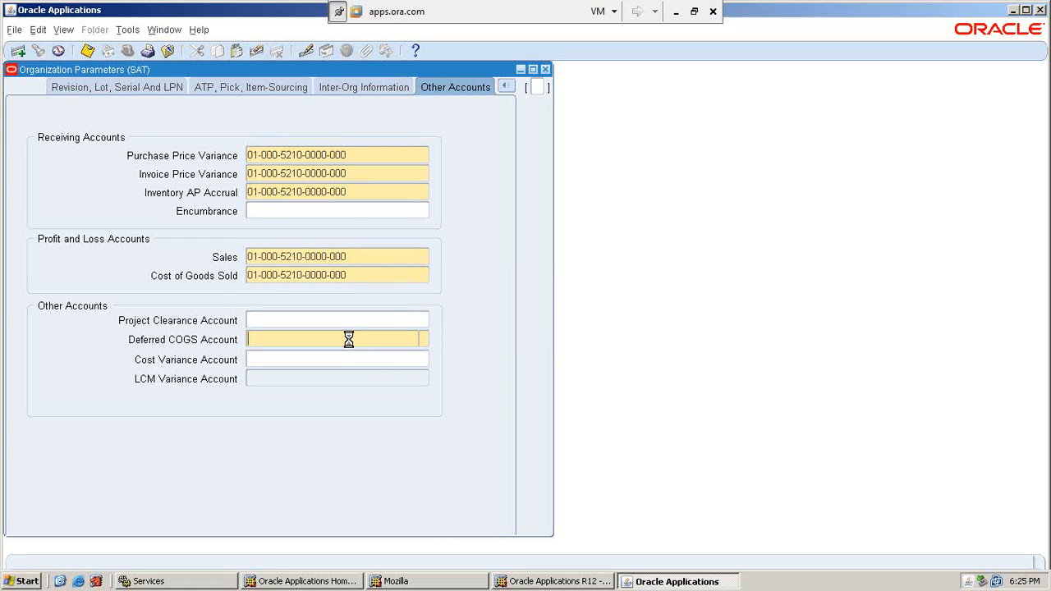
{"action": "left_click", "coordinate": [660, 345]}
{"action": "key", "text": "ctrl+v"}
{"action": "key", "text": "Tab"}
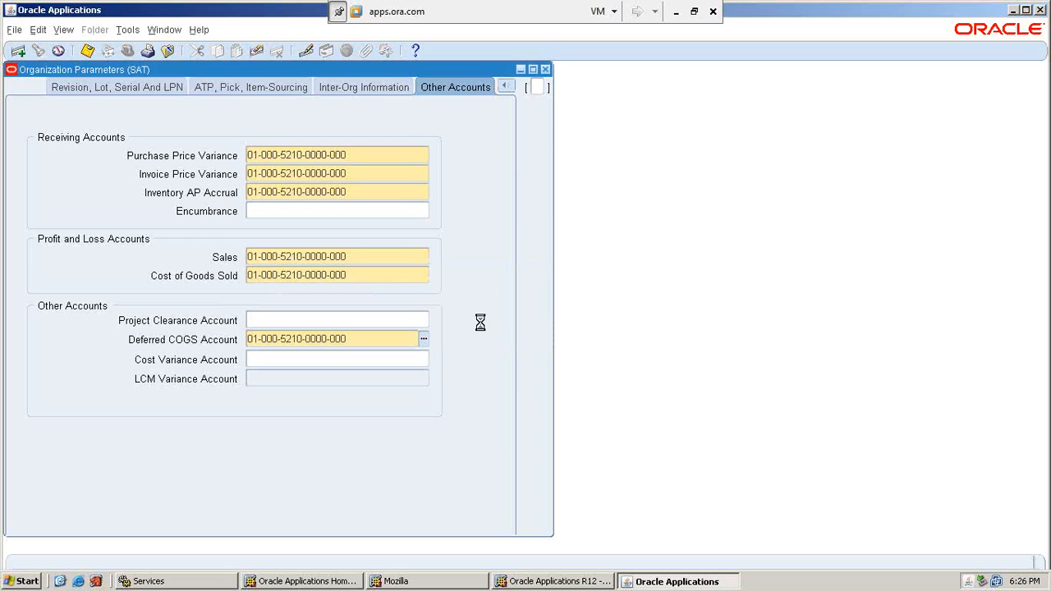
{"action": "left_click", "coordinate": [660, 344]}
Save the SAT organization parameters, acknowledge the costing method note, and close the form.
{"action": "left_click", "coordinate": [291, 90]}
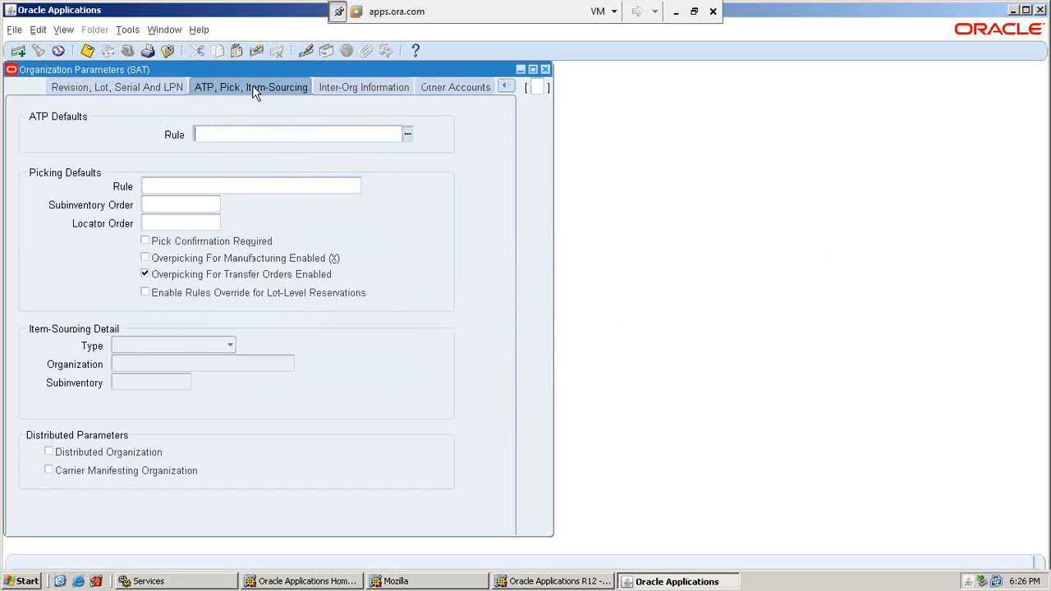
{"action": "left_click", "coordinate": [88, 50]}
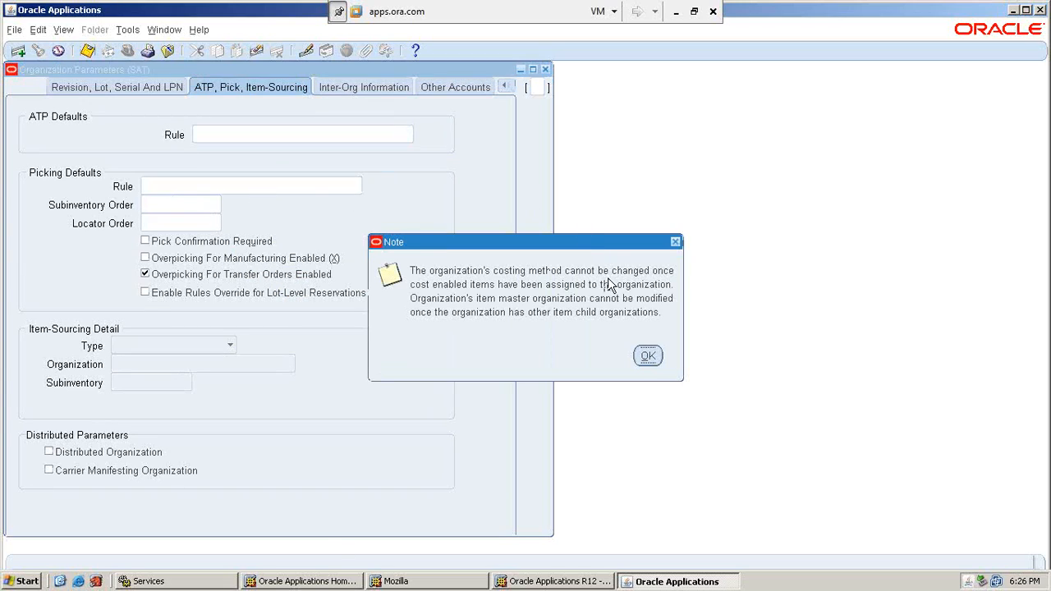
{"action": "left_click", "coordinate": [648, 357]}
{"action": "left_click", "coordinate": [83, 89]}
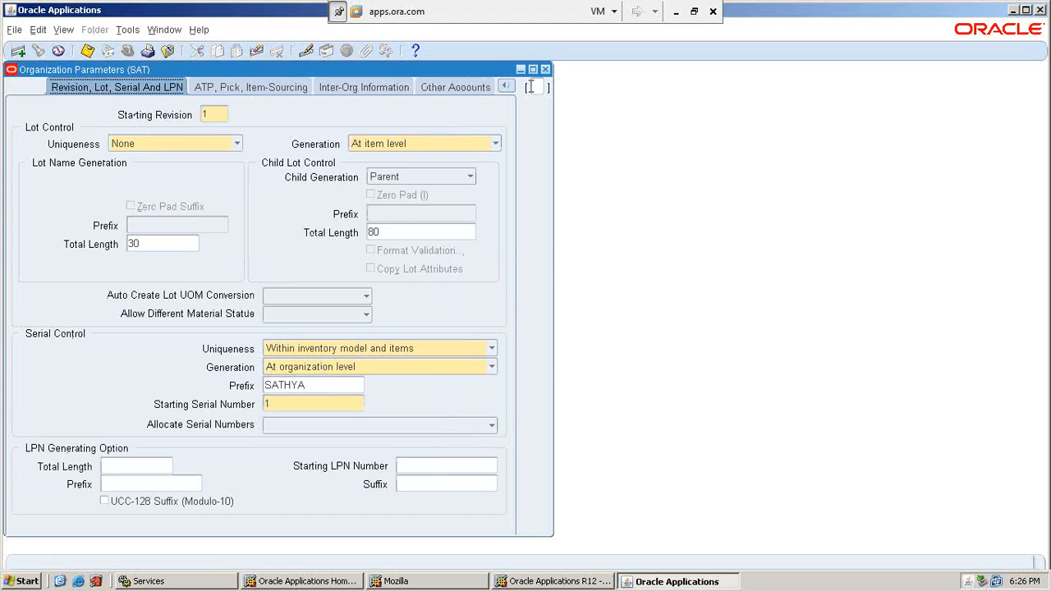
{"action": "left_click", "coordinate": [506, 87]}
{"action": "left_click", "coordinate": [434, 105]}
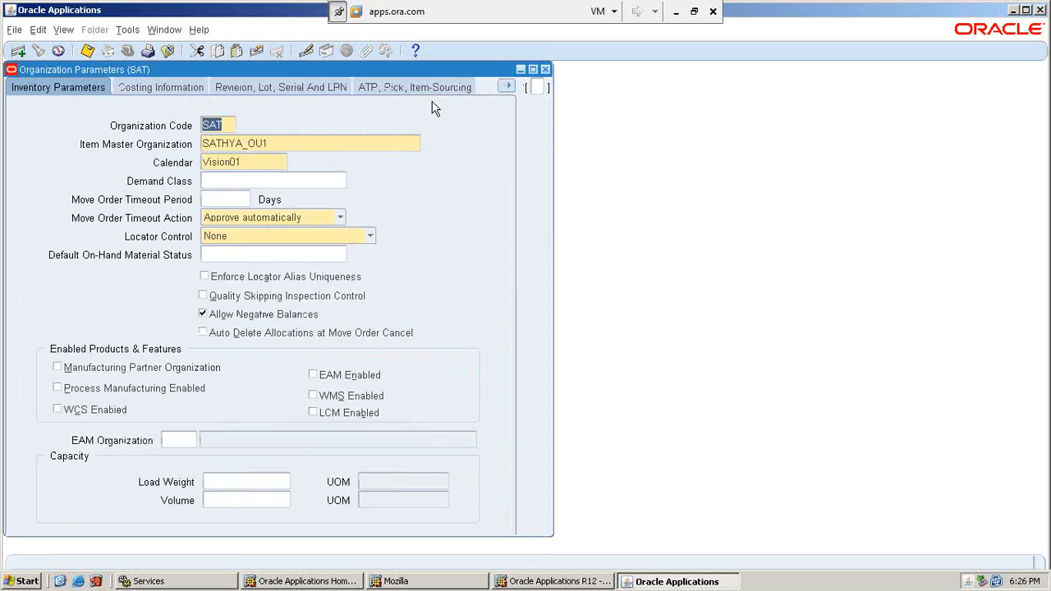
{"action": "left_click", "coordinate": [87, 51]}
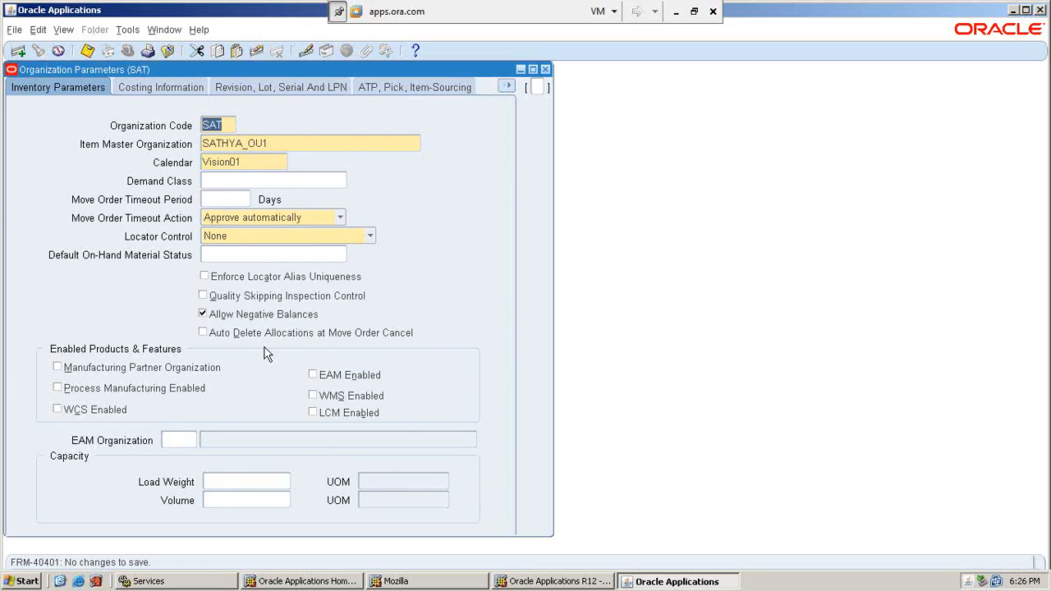
{"action": "left_click", "coordinate": [547, 71]}
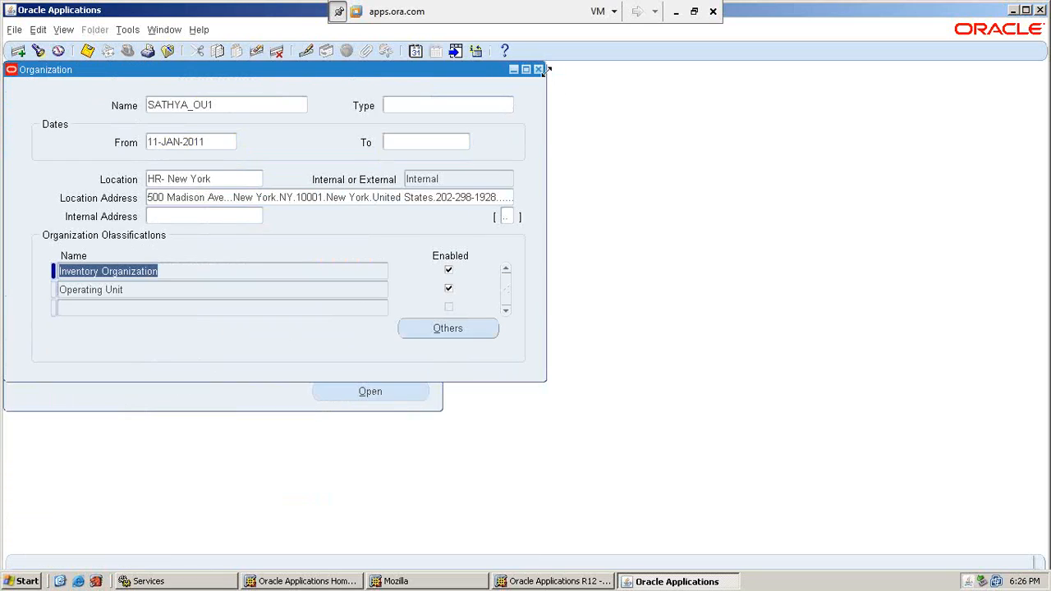
Add an HR Organization classification with Costing Information cost center 000 and save it.
{"action": "left_click", "coordinate": [93, 307]}
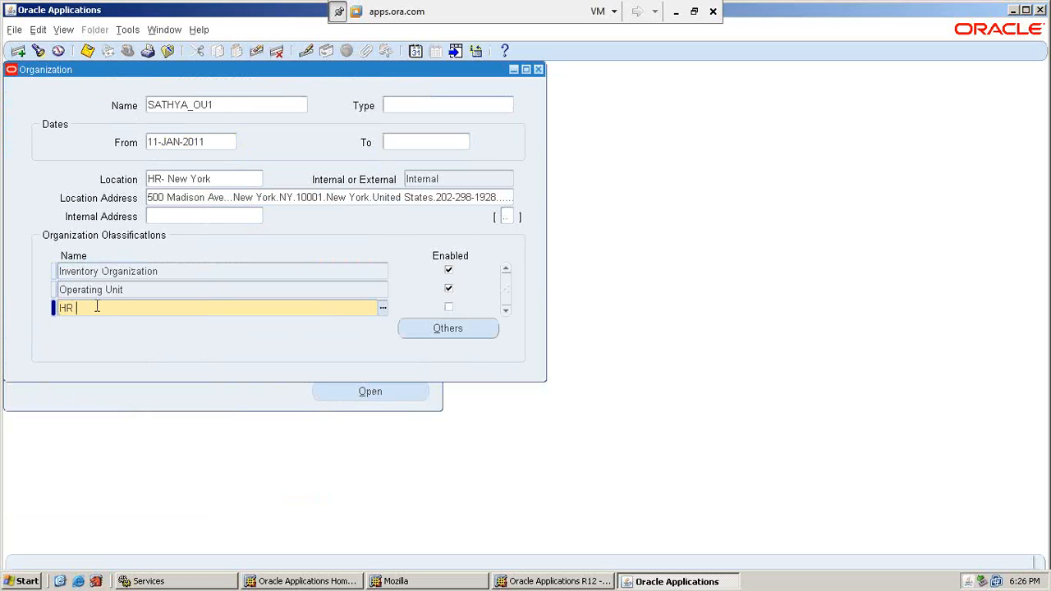
{"action": "type", "text": "HR O"}
{"action": "key", "text": "Tab"}
{"action": "left_click", "coordinate": [452, 330]}
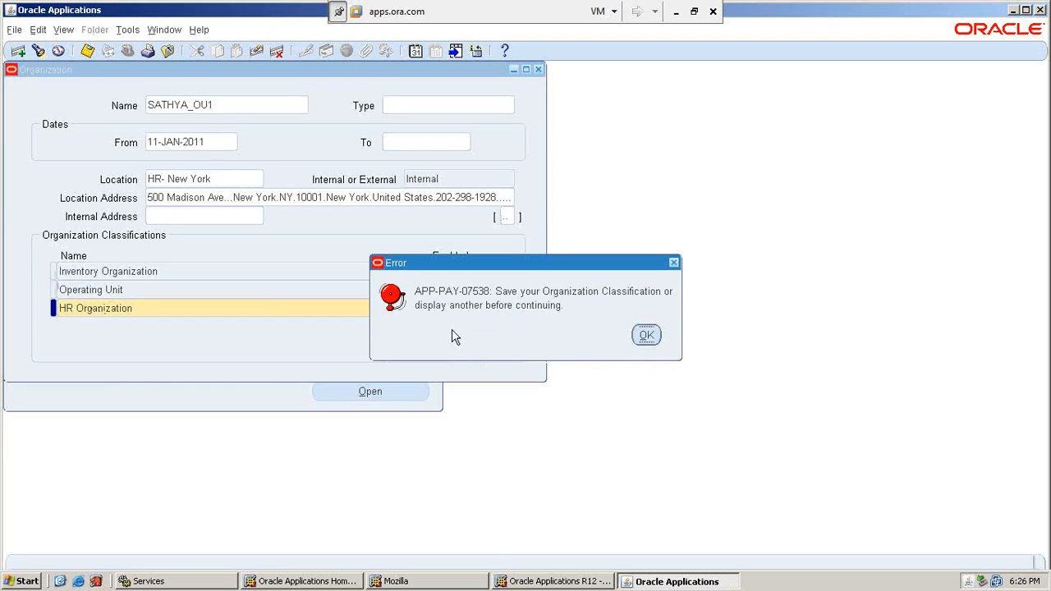
{"action": "left_click", "coordinate": [646, 335]}
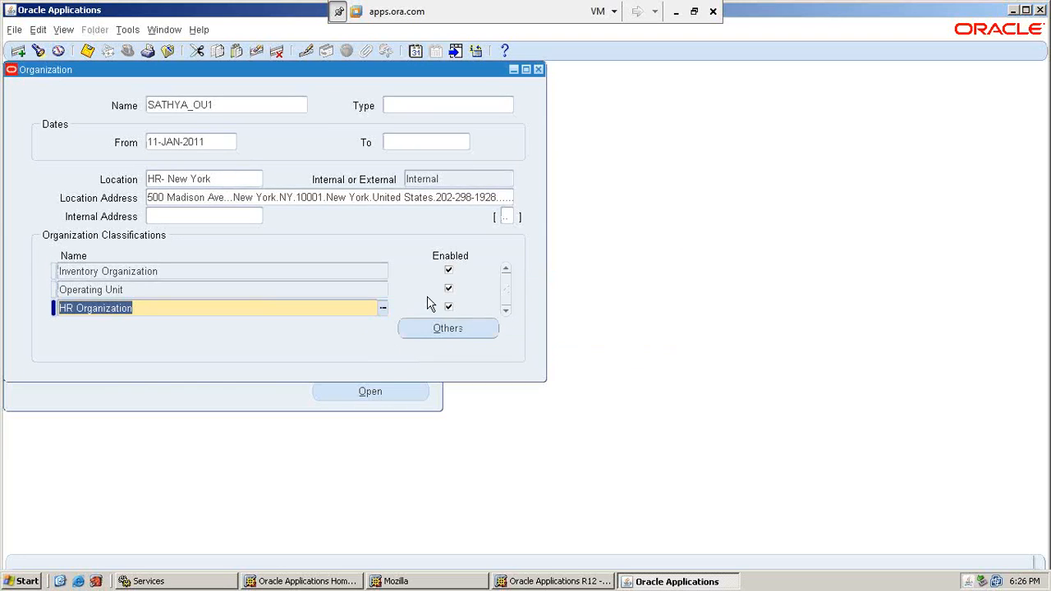
{"action": "left_click", "coordinate": [462, 330]}
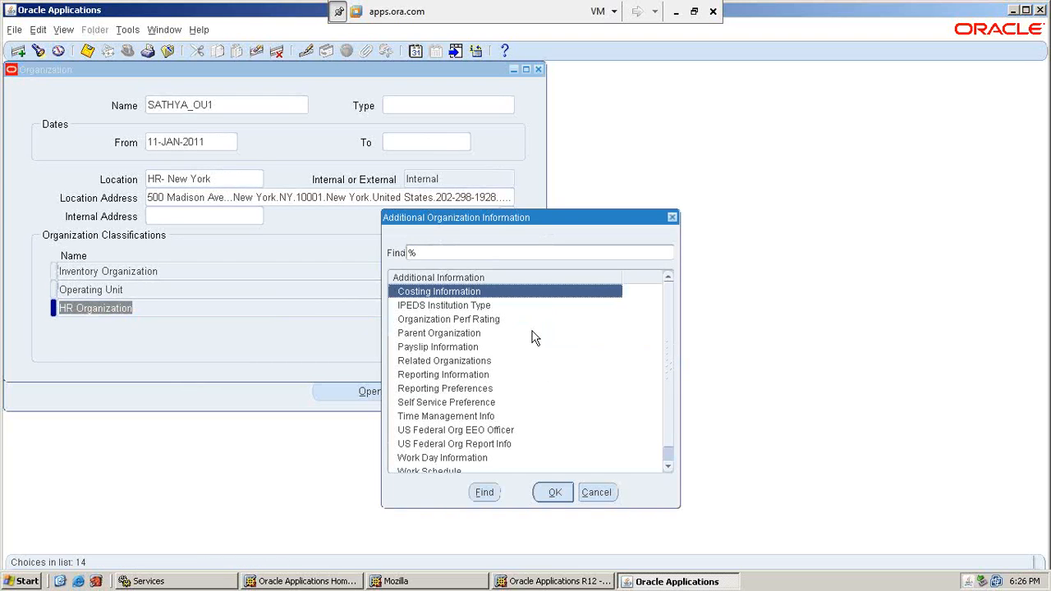
{"action": "key", "text": "Return"}
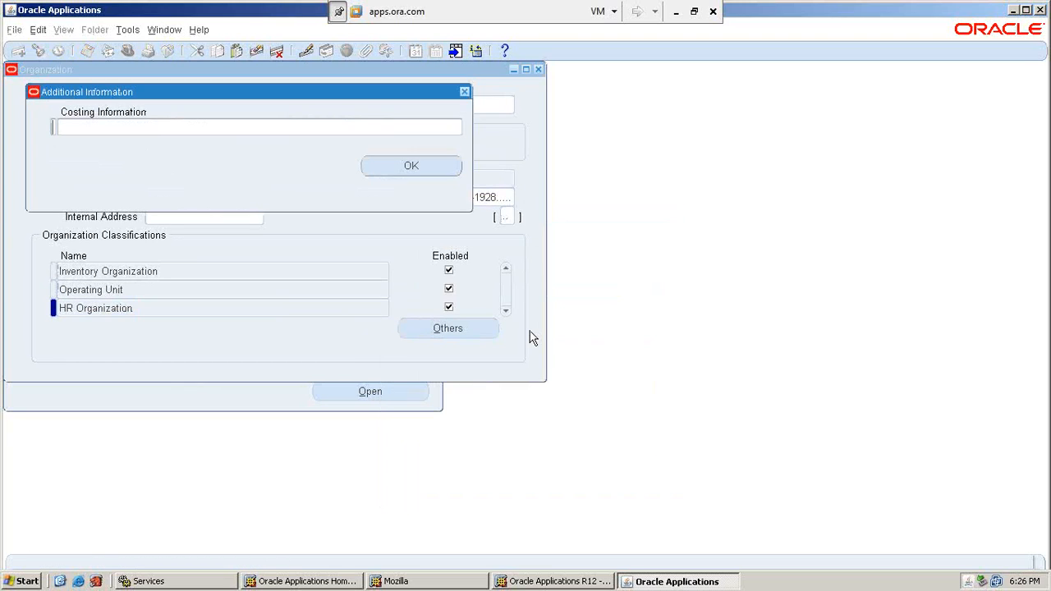
{"action": "type", "text": "000"}
{"action": "key", "text": "Tab"}
{"action": "left_click", "coordinate": [503, 343]}
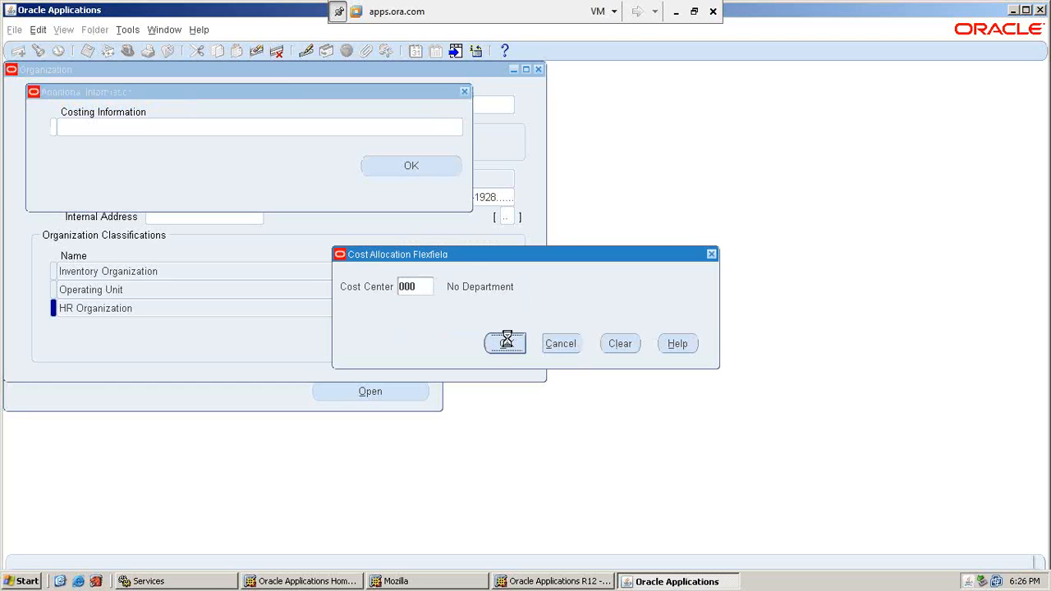
{"action": "left_click", "coordinate": [443, 168]}
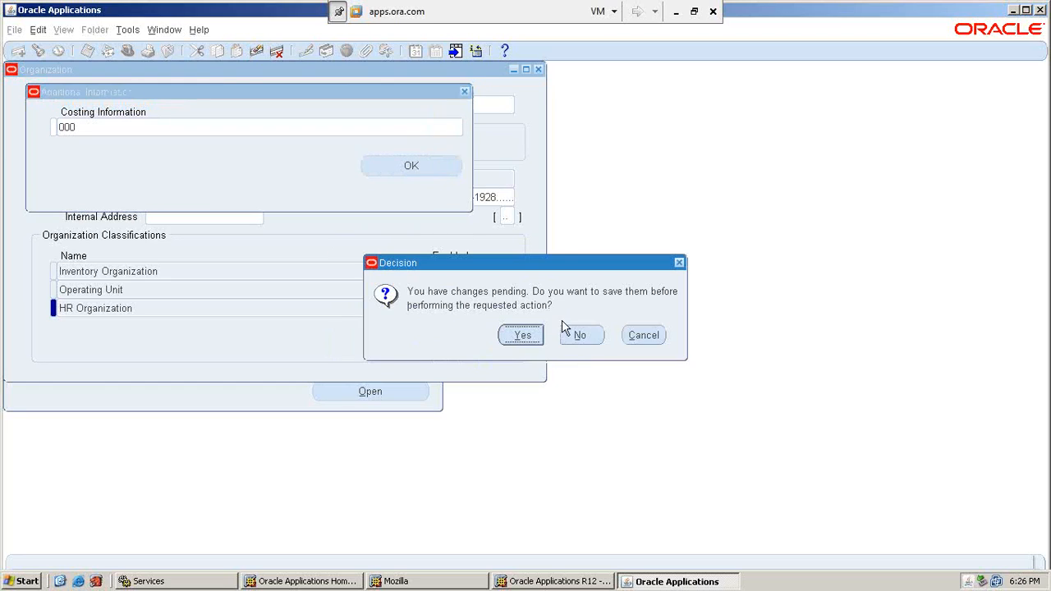
{"action": "left_click", "coordinate": [522, 334]}
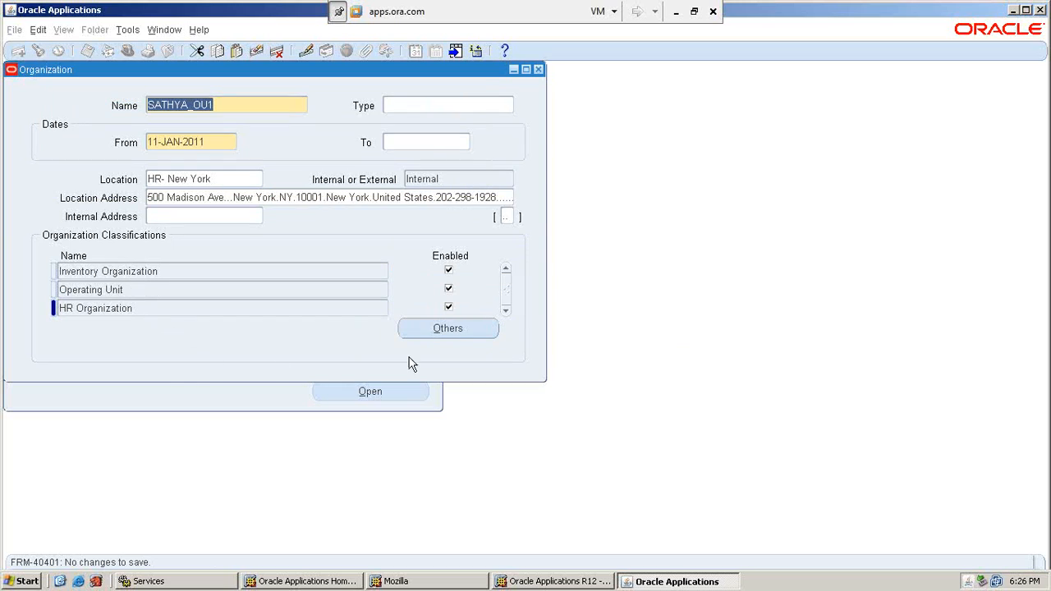
Review the Define Security Profile steps on the Excel Sec Profile sheet, then return to Oracle.
{"action": "left_click", "coordinate": [677, 17]}
{"action": "scroll", "coordinate": [599, 321], "scroll_direction": "down", "scroll_amount": 15}
{"action": "scroll", "coordinate": [571, 326], "scroll_direction": "down", "scroll_amount": 8}
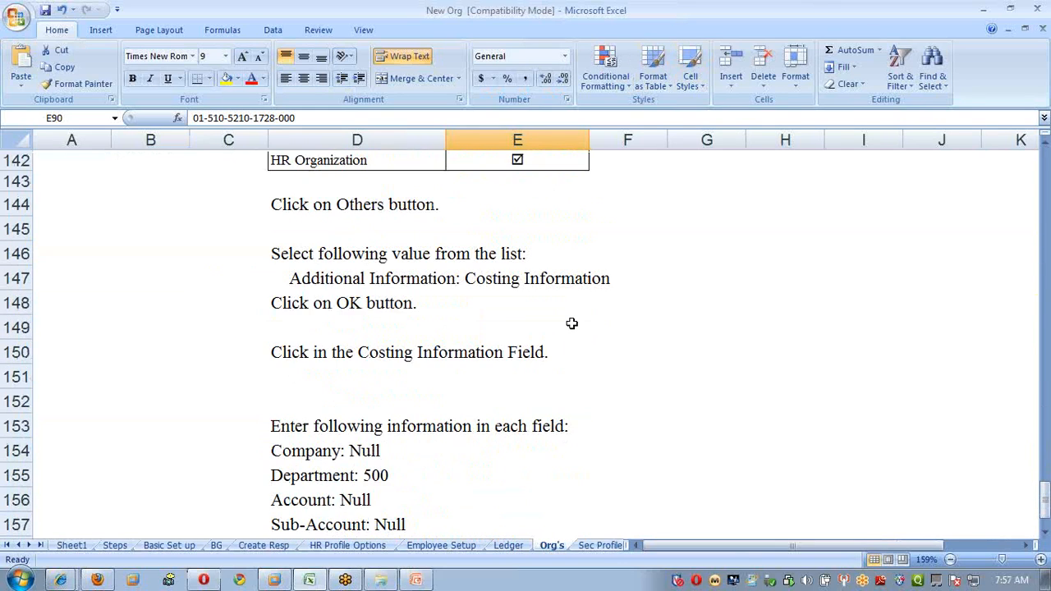
{"action": "scroll", "coordinate": [571, 324], "scroll_direction": "up", "scroll_amount": 4}
{"action": "scroll", "coordinate": [571, 324], "scroll_direction": "up", "scroll_amount": 8}
{"action": "left_click", "coordinate": [608, 546]}
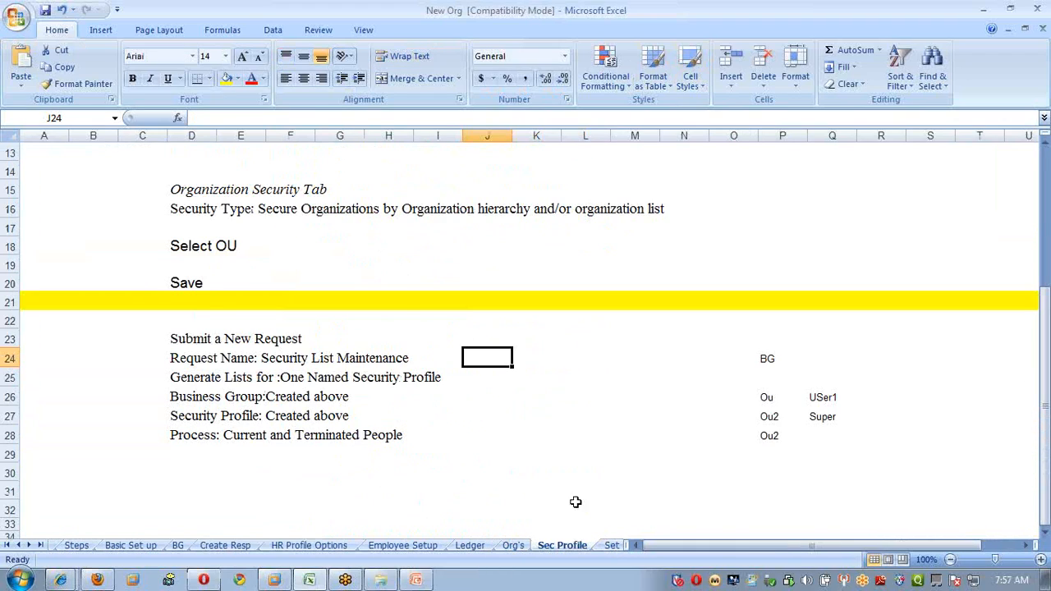
{"action": "scroll", "coordinate": [413, 354], "scroll_direction": "up", "scroll_amount": 4}
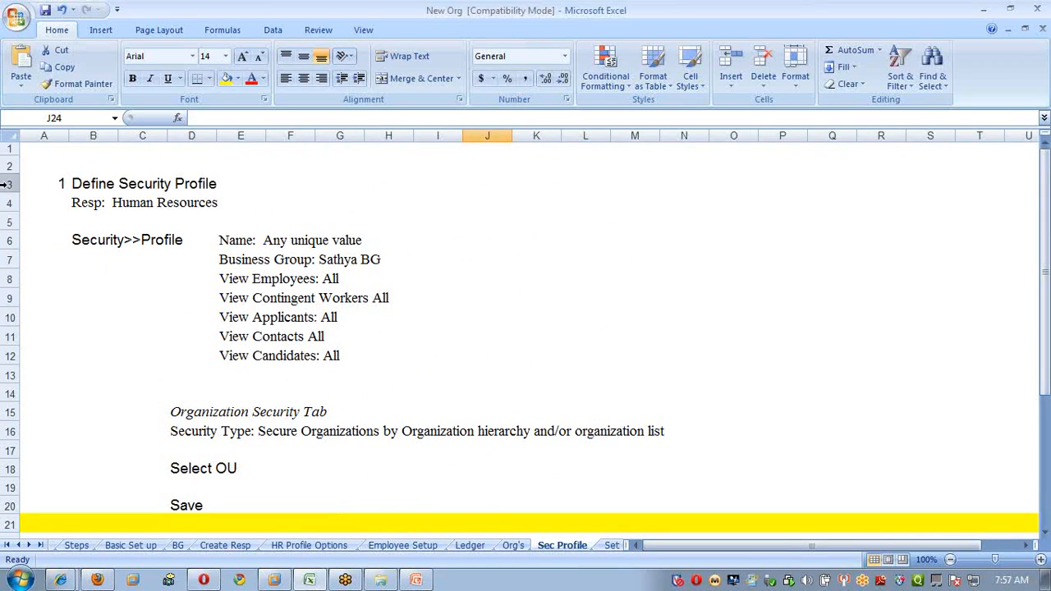
{"action": "left_click_drag", "start_coordinate": [74, 161], "coordinate": [414, 411]}
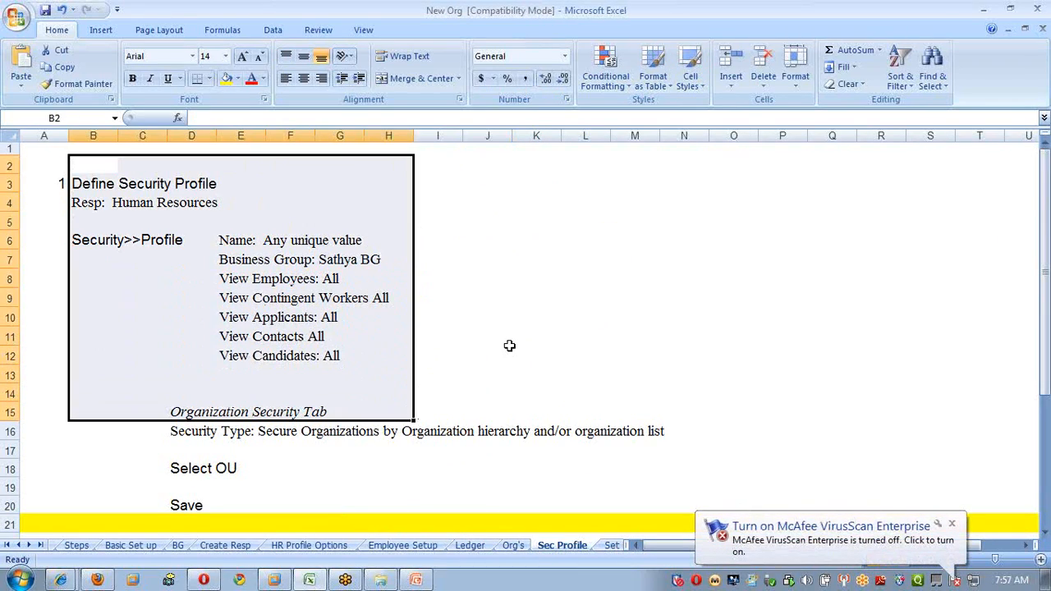
{"action": "left_click", "coordinate": [542, 323]}
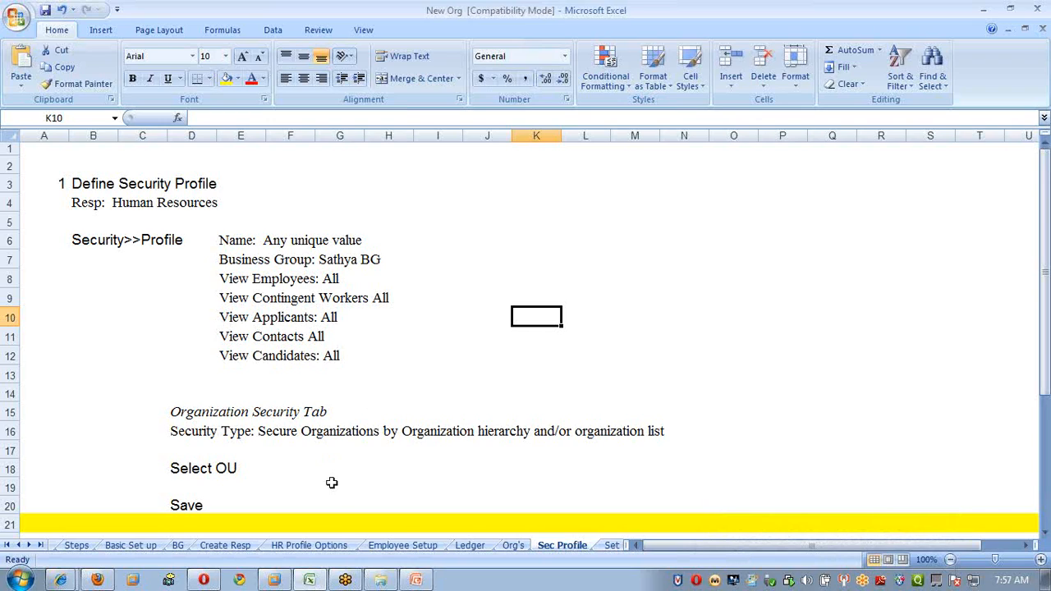
{"action": "left_click", "coordinate": [275, 579]}
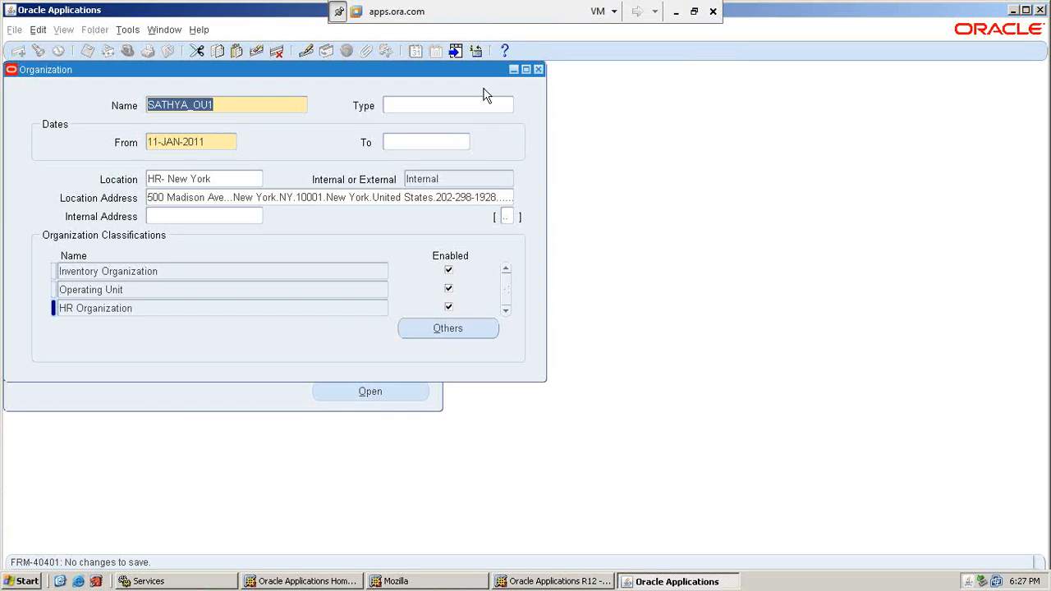
Start a new security profile named SATHYA_NEW_SEC_PRF for business group SATHYA BG.
{"action": "left_click", "coordinate": [538, 69]}
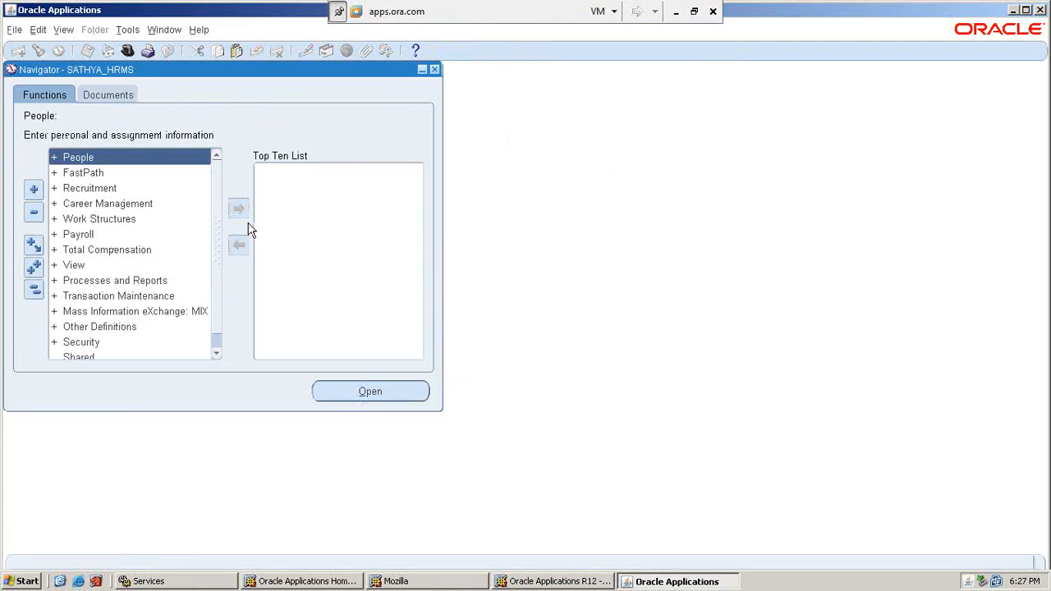
{"action": "scroll", "coordinate": [218, 329], "scroll_direction": "down", "scroll_amount": 1}
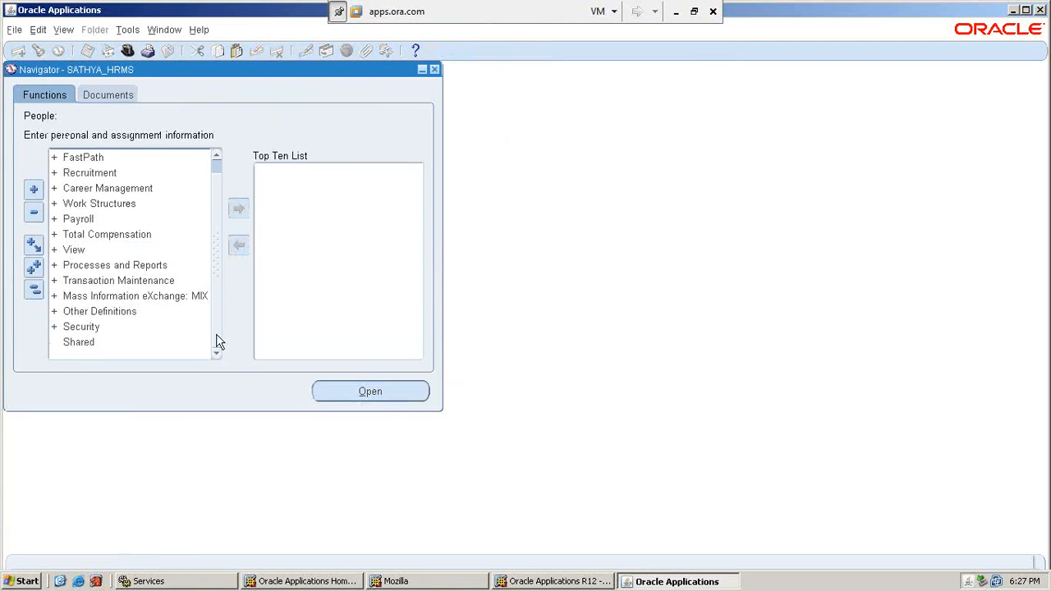
{"action": "double_click", "coordinate": [83, 326]}
{"action": "left_click", "coordinate": [368, 393]}
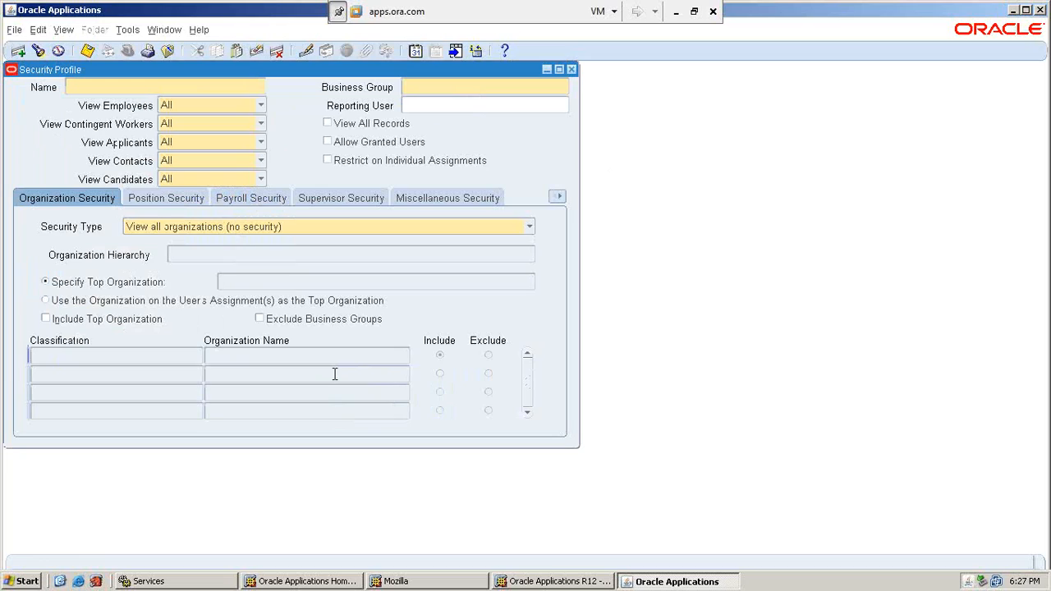
{"action": "type", "text": "SATHYA"}
{"action": "type", "text": "_NEW"}
{"action": "type", "text": "ECU"}
{"action": "key", "text": "BackSpace"}
{"action": "key", "text": "BackSpace"}
{"action": "key", "text": "BackSpace"}
{"action": "key", "text": "BackSpace"}
{"action": "type", "text": "SEC"}
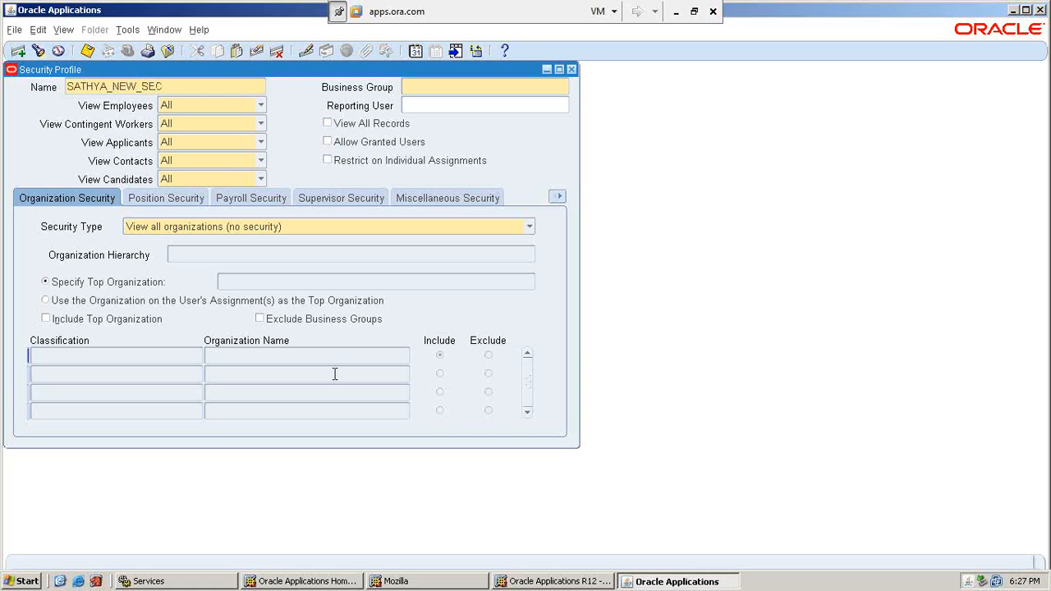
{"action": "type", "text": "_PRF"}
{"action": "key", "text": "Tab"}
{"action": "type", "text": "SATHYA BG"}
Secure organizations by hierarchy/list, add Operating Unit SATHYA_OU1, and save the profile.
{"action": "left_click", "coordinate": [530, 229]}
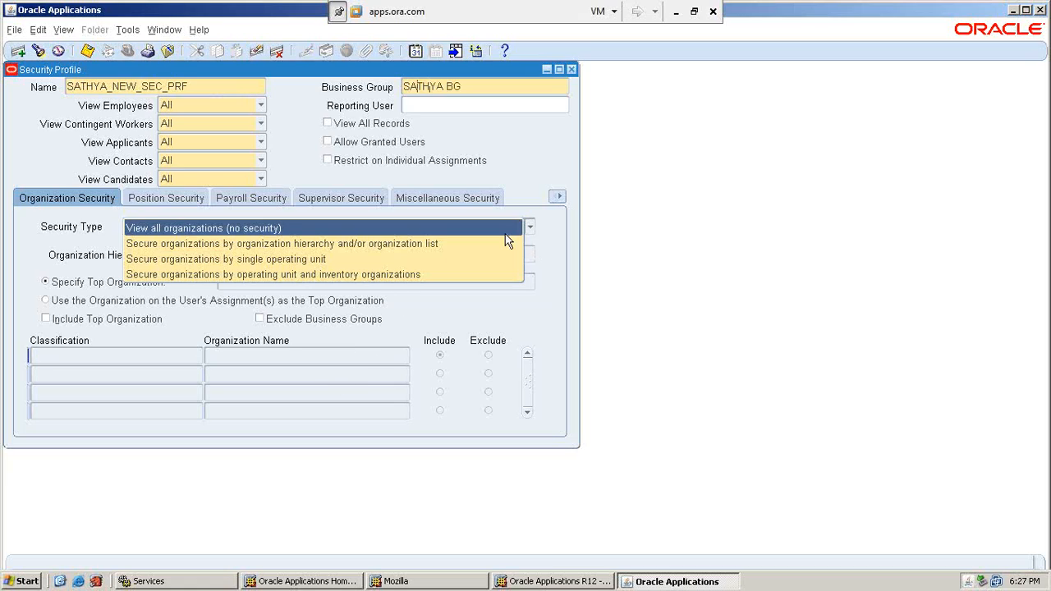
{"action": "left_click", "coordinate": [371, 244]}
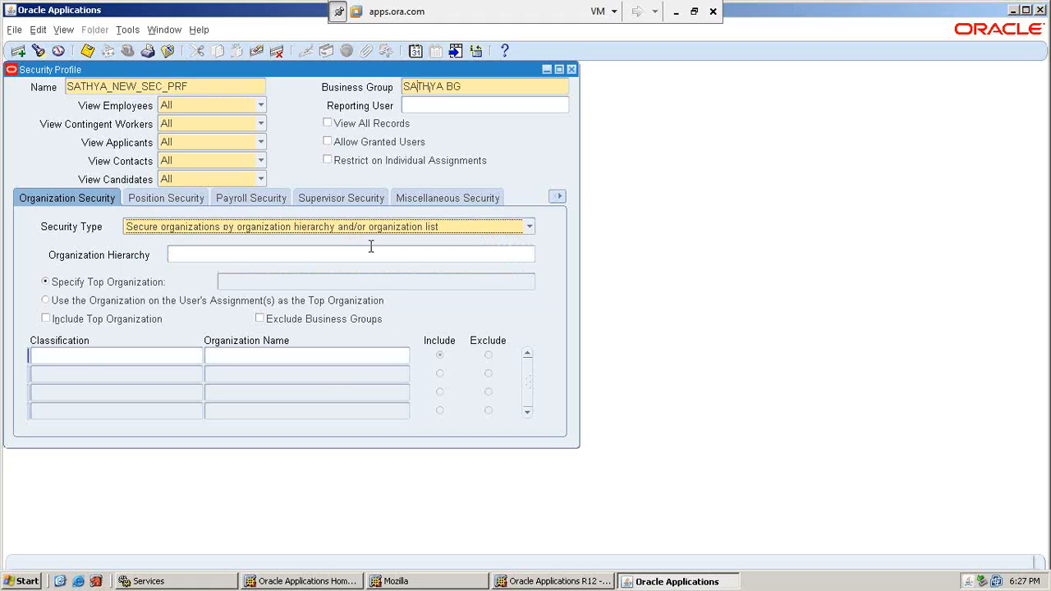
{"action": "left_click", "coordinate": [90, 356]}
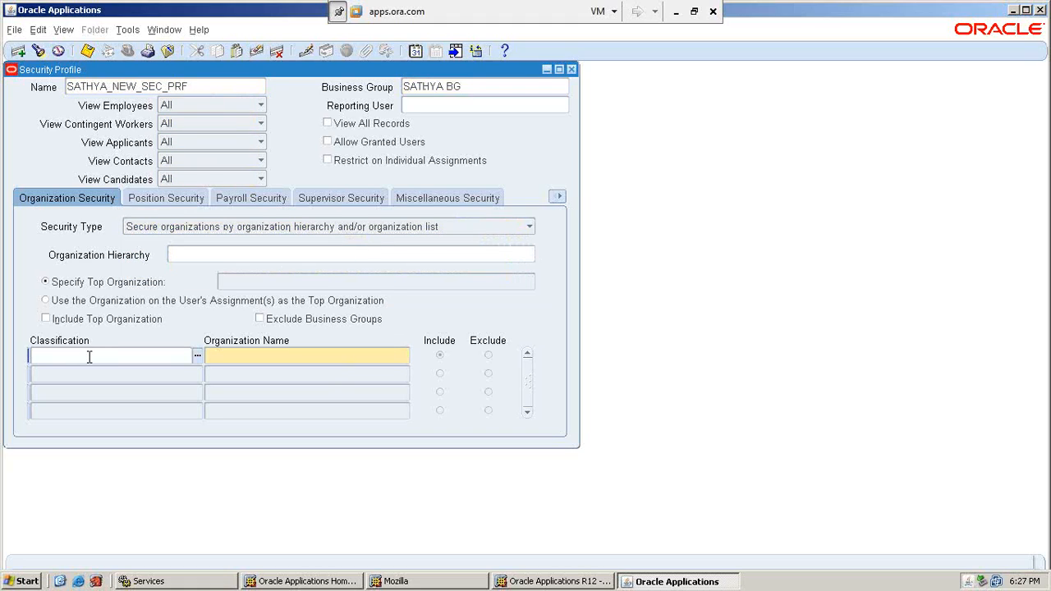
{"action": "type", "text": "operating u"}
{"action": "key", "text": "Tab"}
{"action": "type", "text": "SAT"}
{"action": "key", "text": "Tab"}
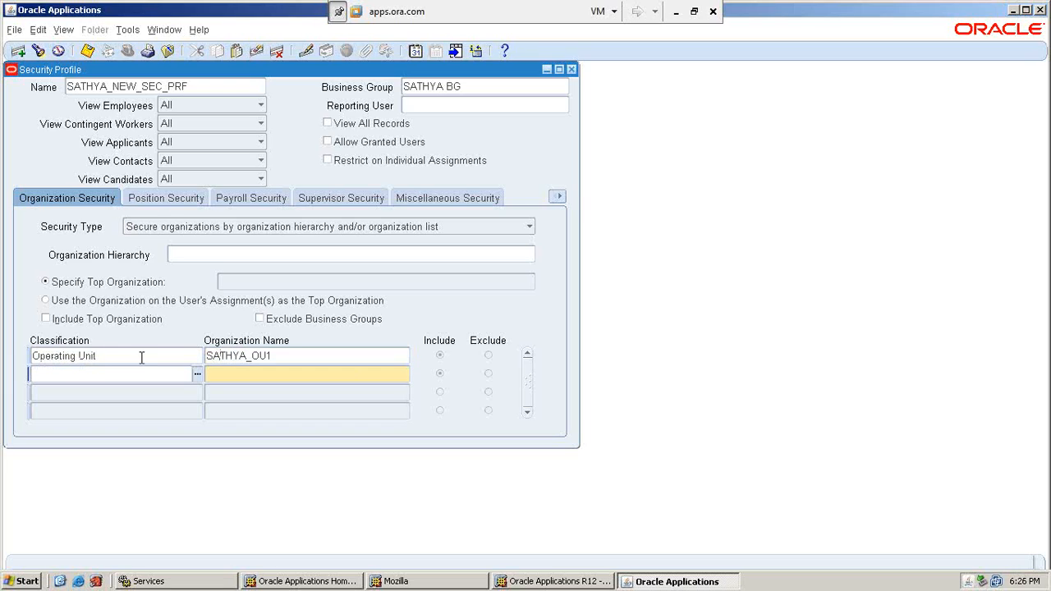
{"action": "left_click", "coordinate": [312, 355]}
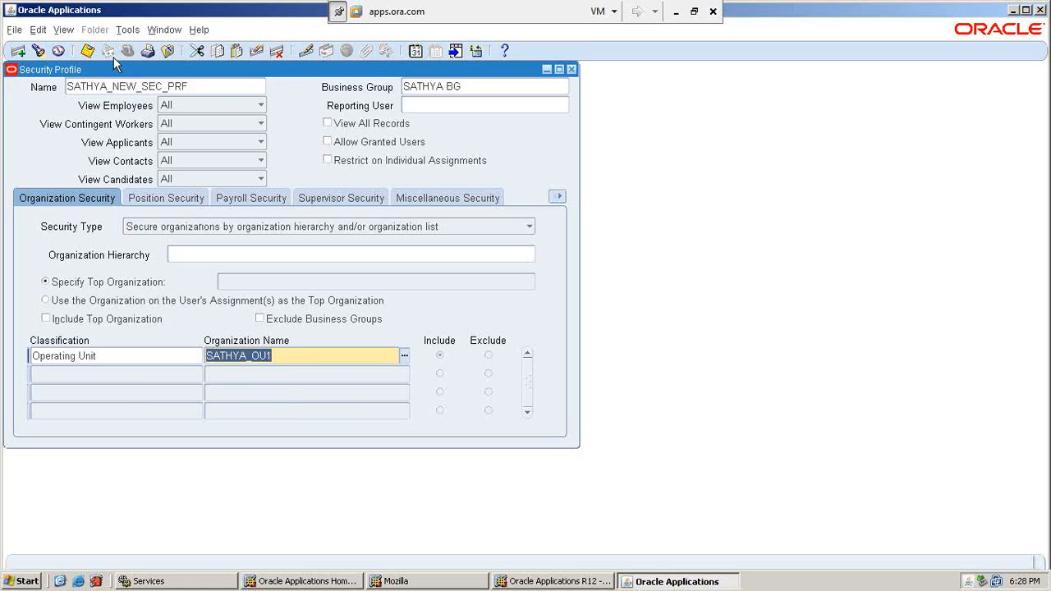
{"action": "left_click", "coordinate": [87, 51]}
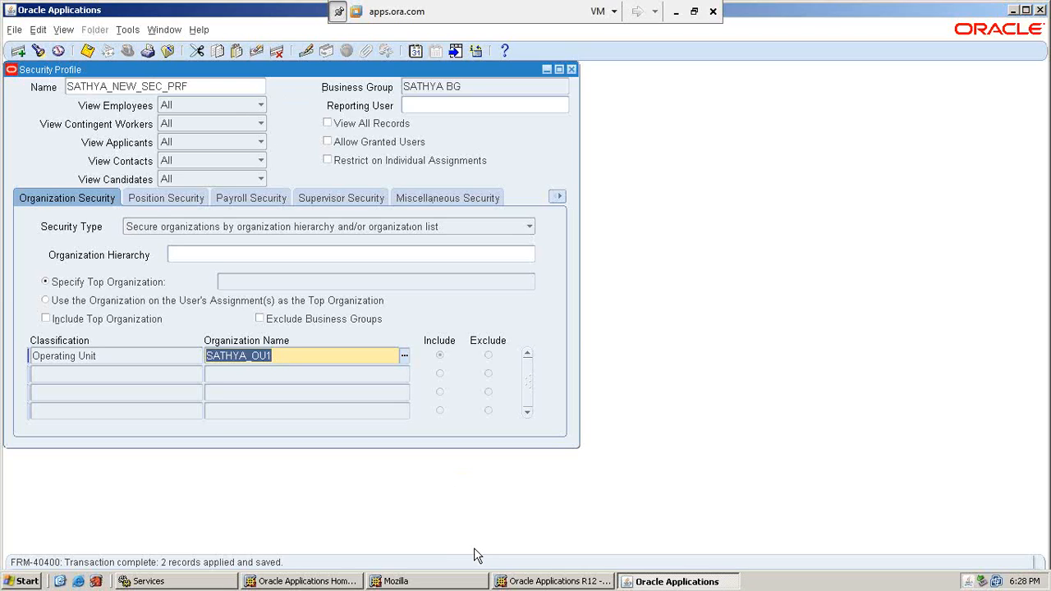
Start a new single request and choose Security List Maintenance.
{"action": "left_click", "coordinate": [65, 31]}
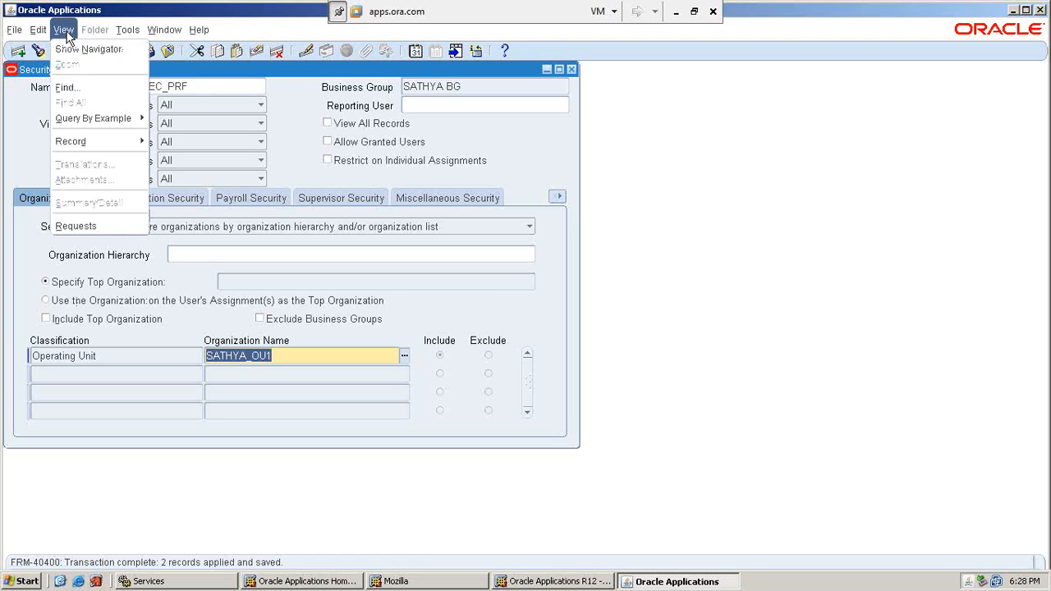
{"action": "left_click", "coordinate": [89, 227]}
{"action": "left_click", "coordinate": [182, 400]}
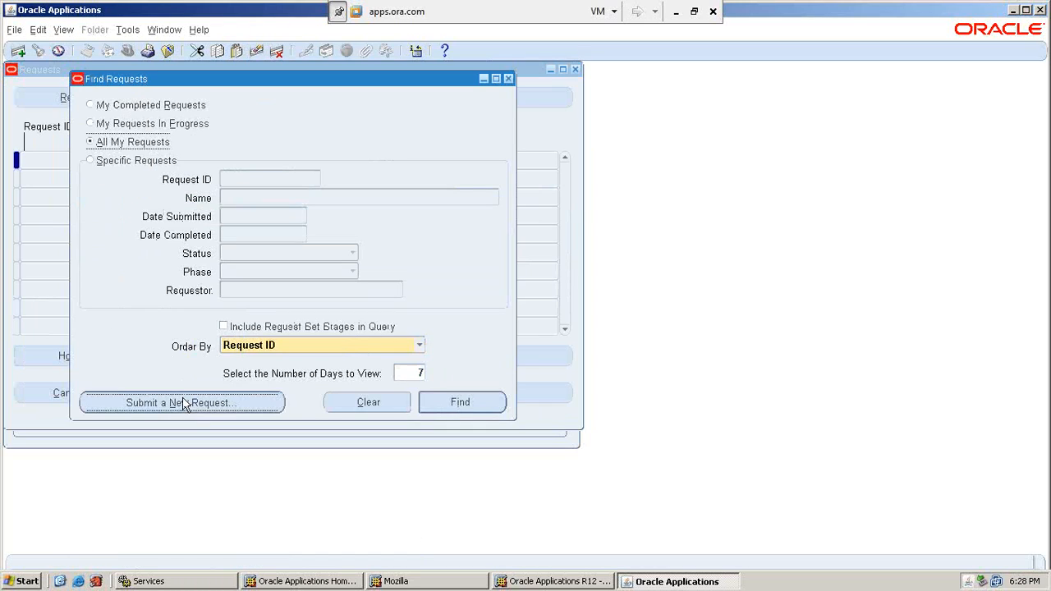
{"action": "left_click", "coordinate": [284, 326]}
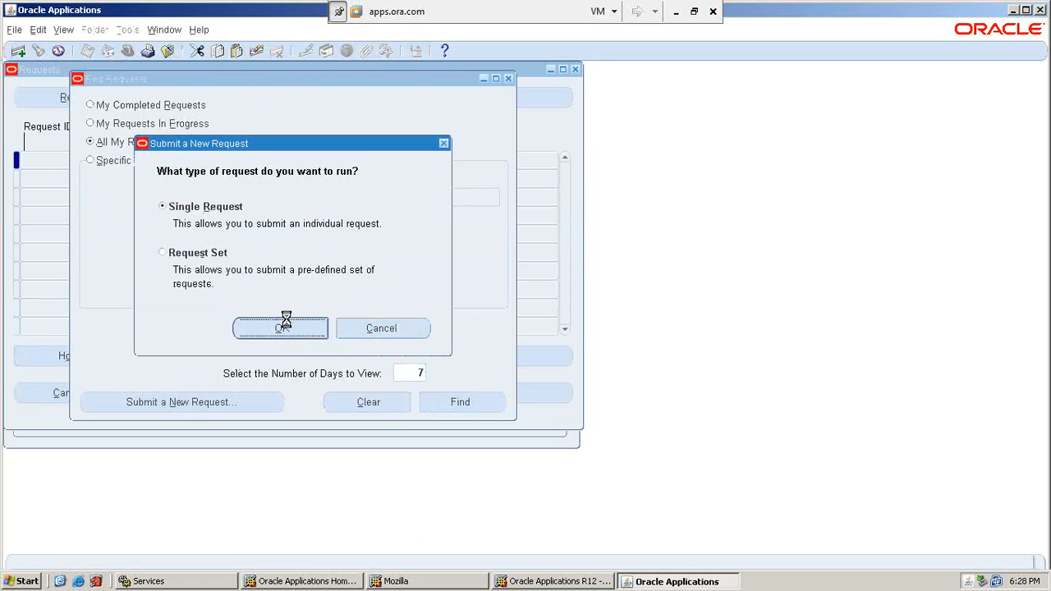
{"action": "type", "text": "security"}
{"action": "key", "text": "Tab"}
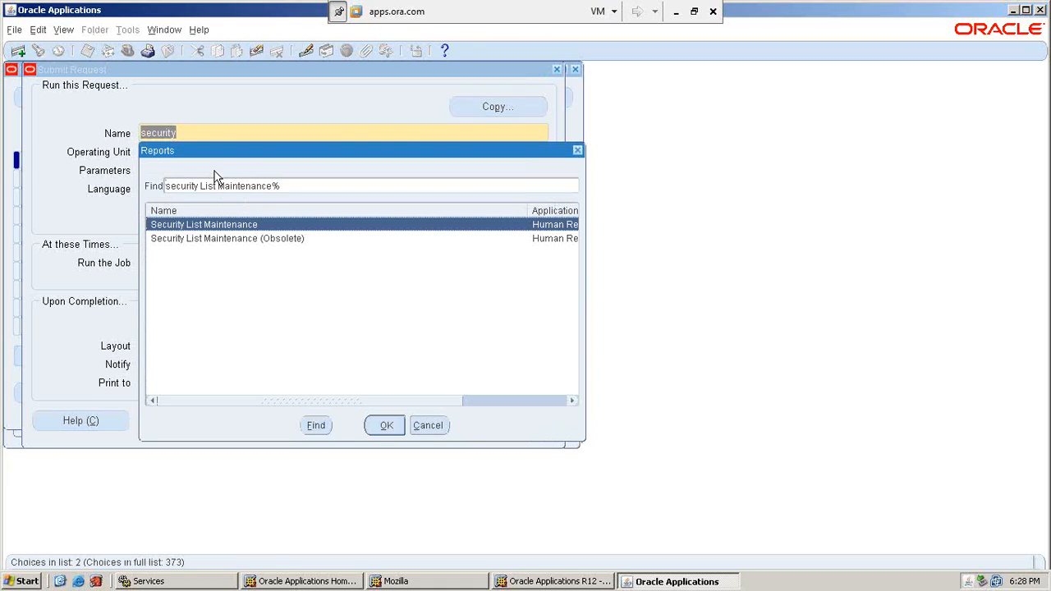
{"action": "key", "text": "Return"}
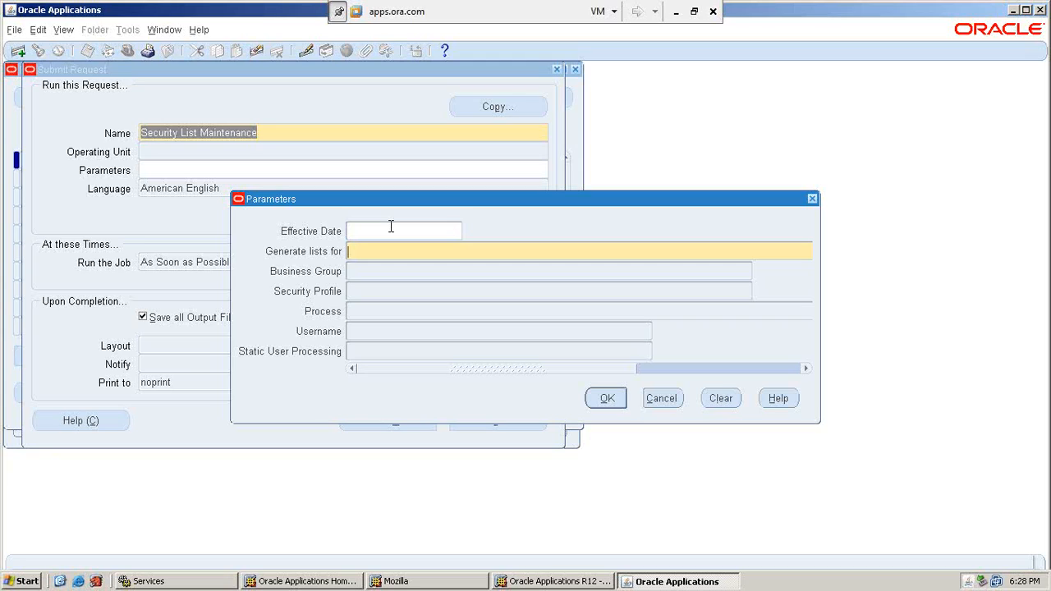
Set One Named Security Profile to SATHYA_NEW_SEC_PRF and submit the request, declining another.
{"action": "type", "text": "one name"}
{"action": "key", "text": "Tab"}
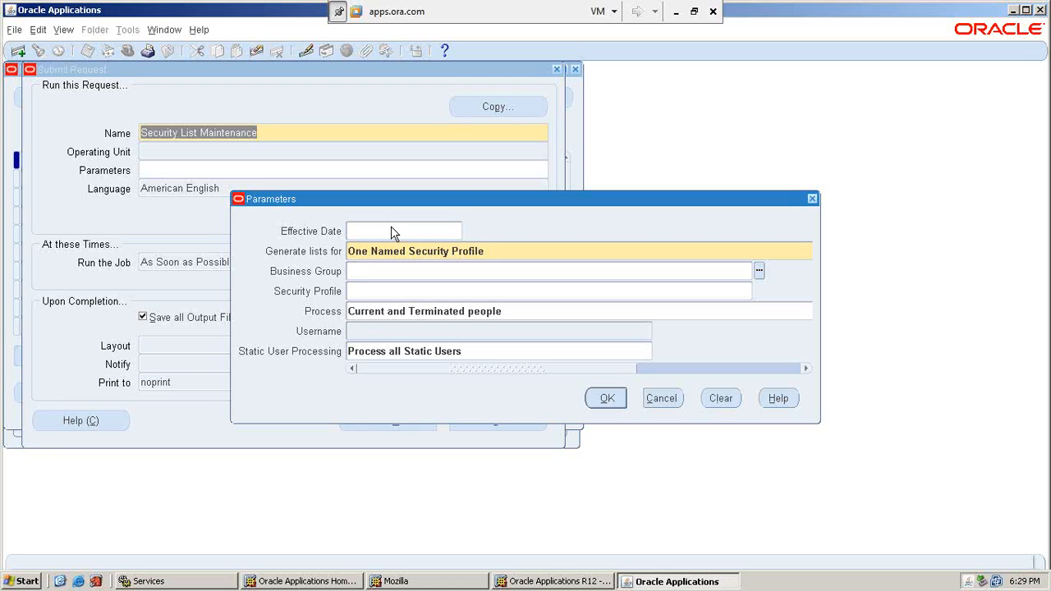
{"action": "key", "text": "Tab"}
{"action": "type", "text": "sathya"}
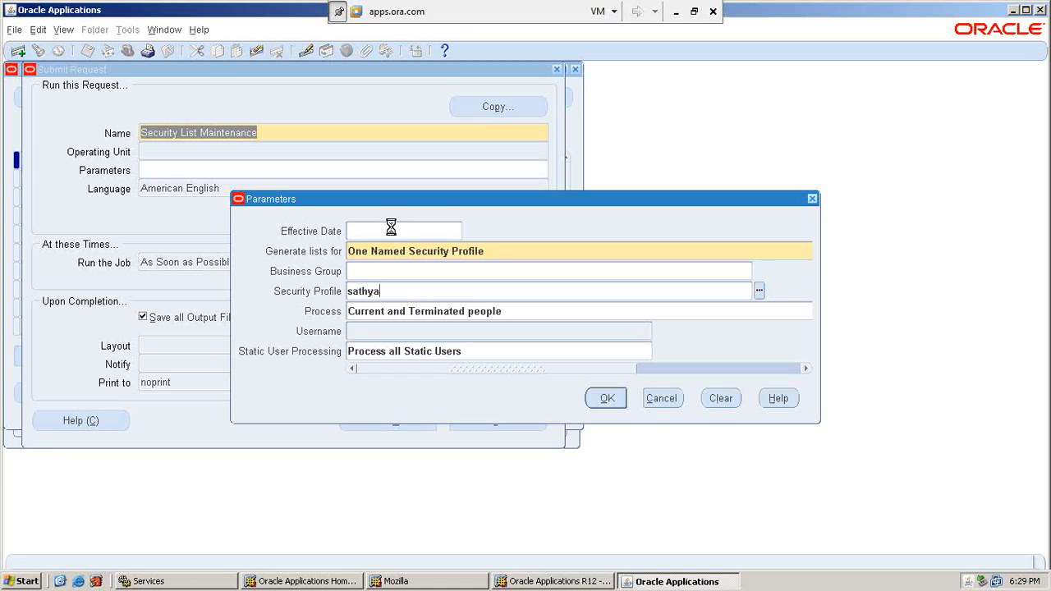
{"action": "key", "text": "Tab"}
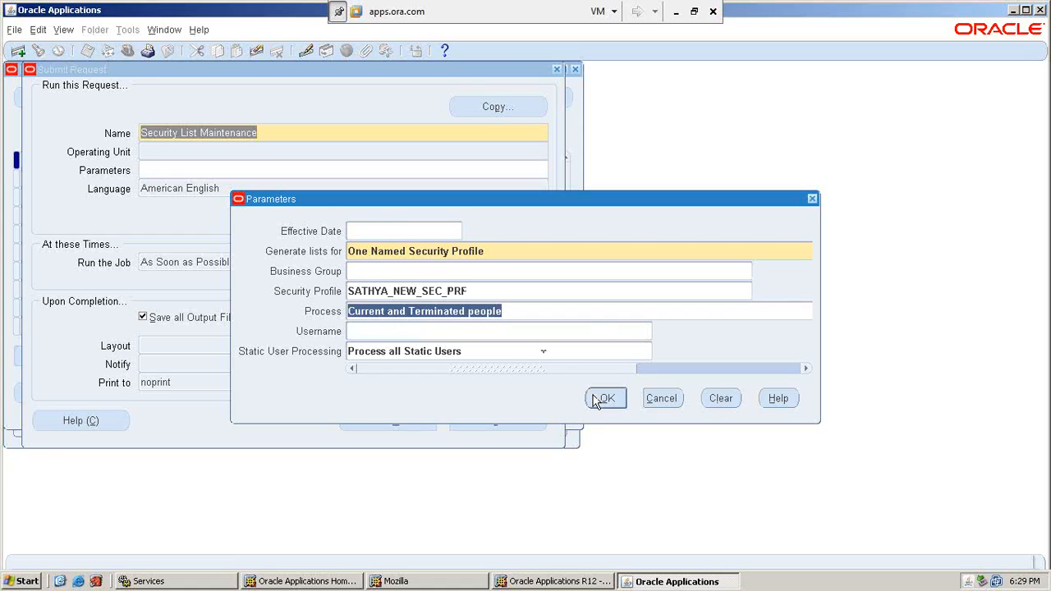
{"action": "left_click", "coordinate": [607, 399]}
{"action": "left_click", "coordinate": [422, 420]}
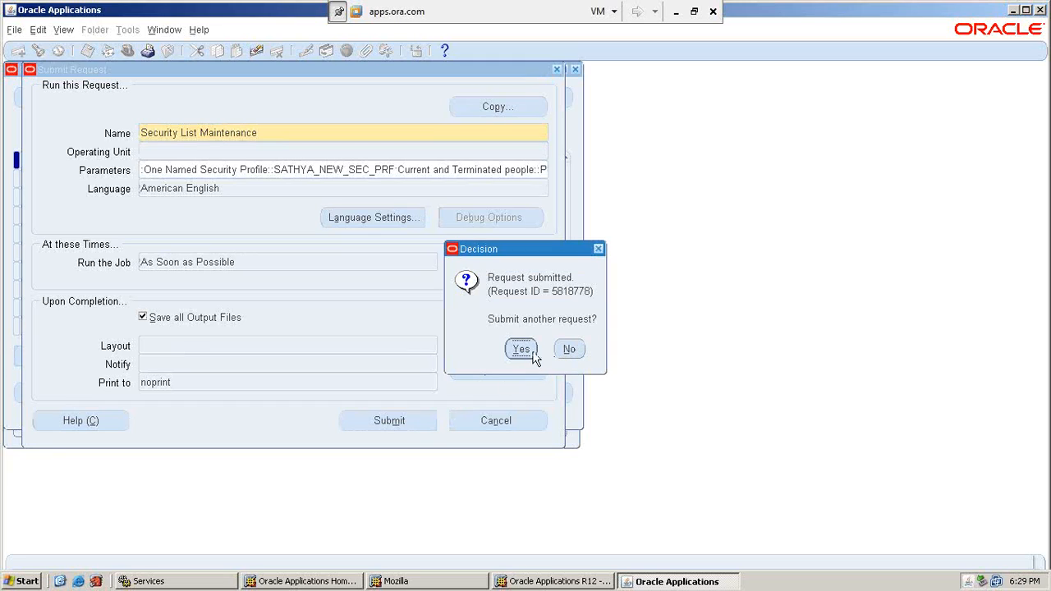
{"action": "left_click", "coordinate": [571, 349]}
List the submitted requests and refresh until Security List Maintenance moves from Pending to Running.
{"action": "left_click", "coordinate": [443, 403]}
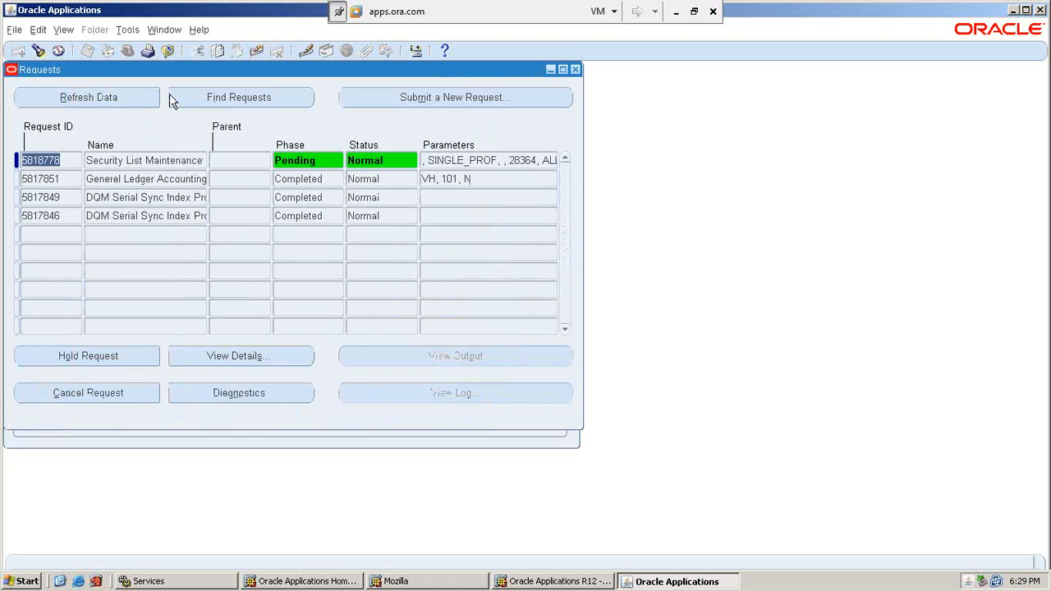
{"action": "key", "text": "alt+r"}
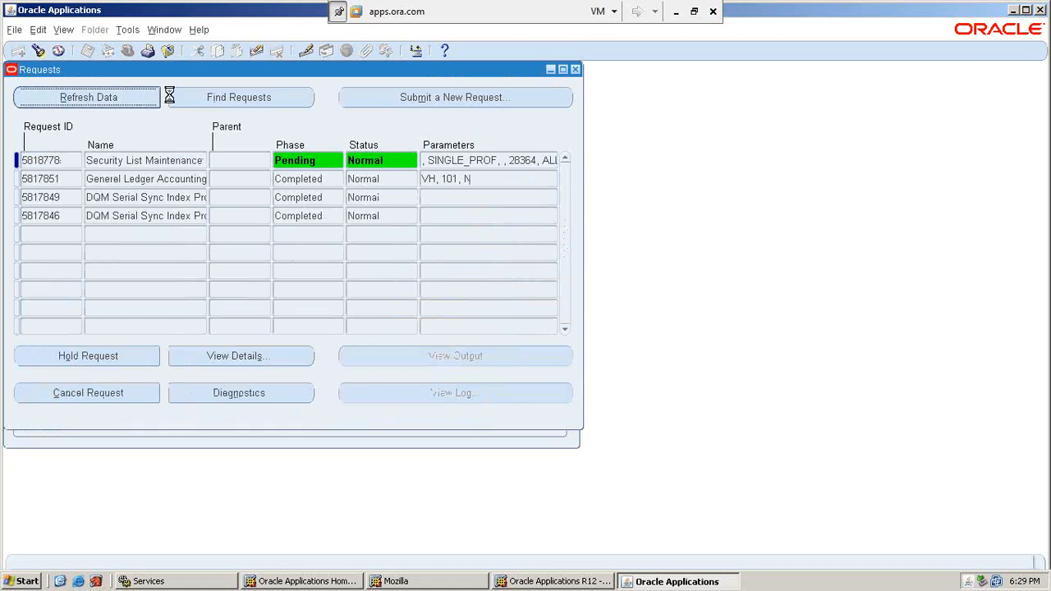
{"action": "key", "text": "alt+r"}
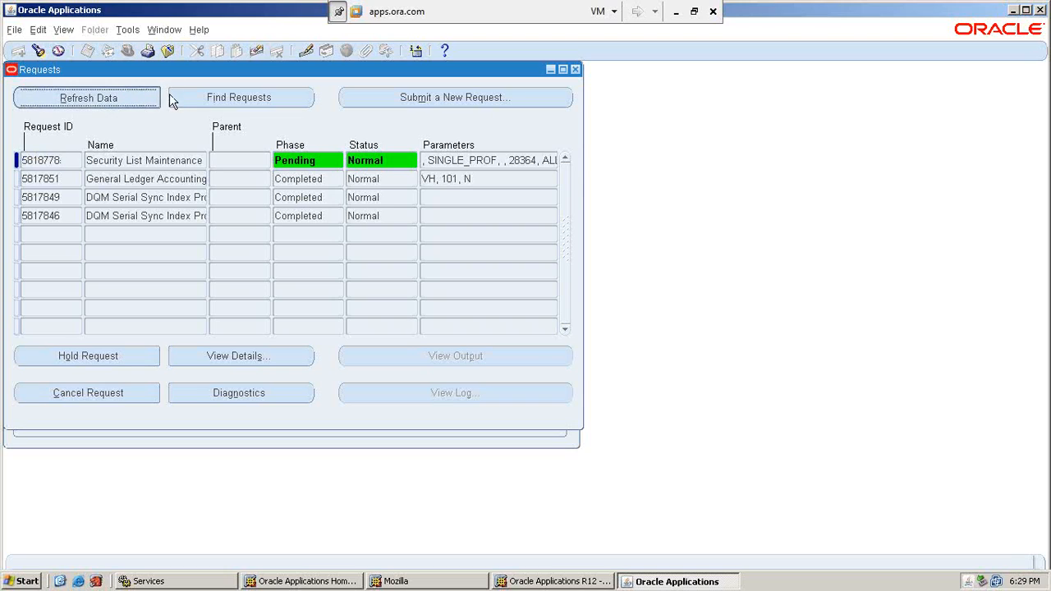
{"action": "key", "text": "alt+r"}
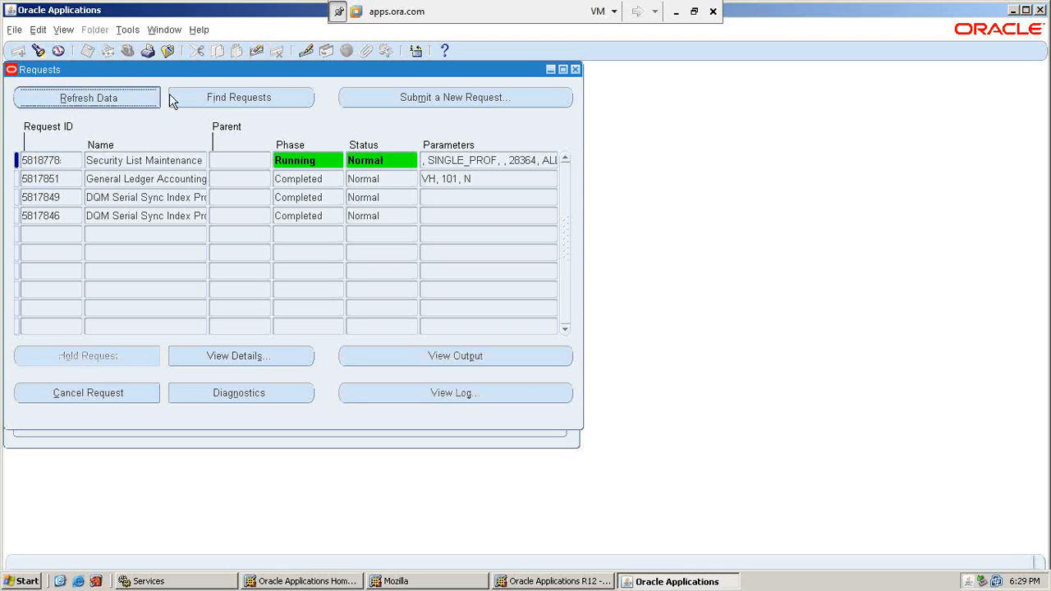
{"action": "key", "text": "alt+r"}
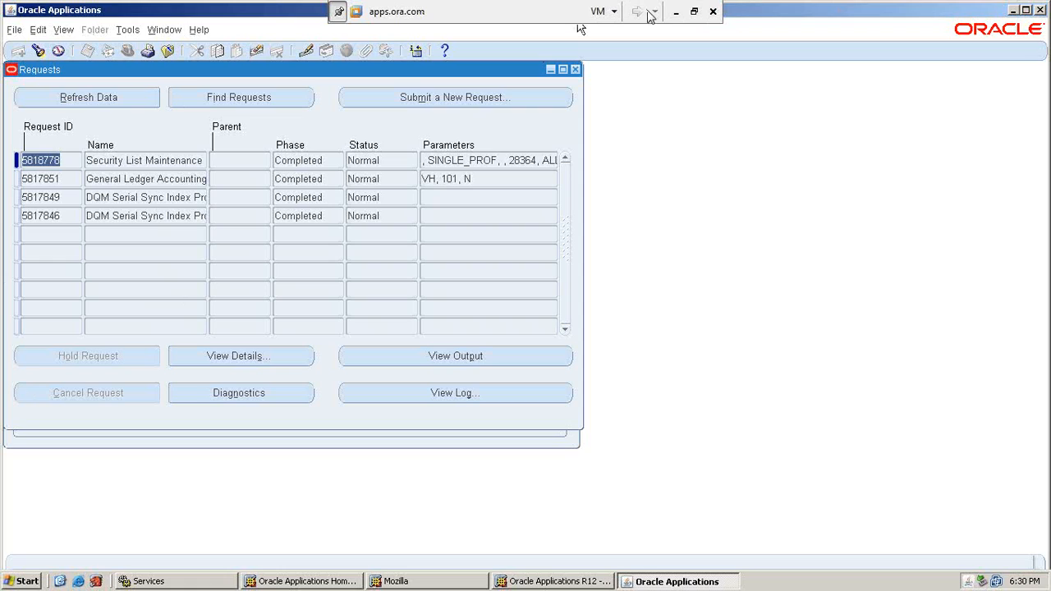
{"action": "left_click", "coordinate": [677, 18]}
{"action": "scroll", "coordinate": [495, 298], "scroll_direction": "down", "scroll_amount": 6}
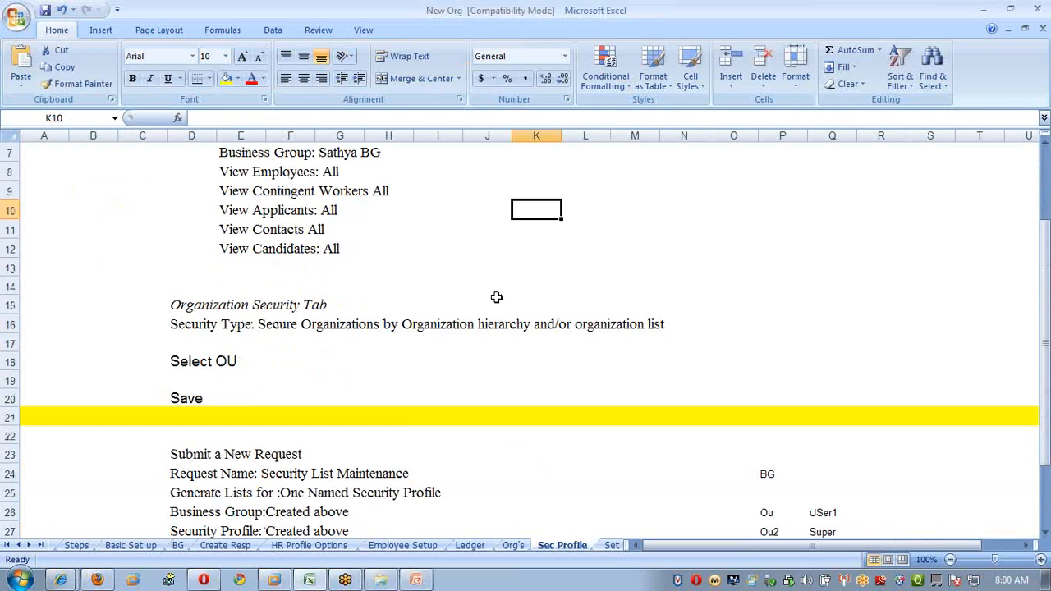
{"action": "left_click", "coordinate": [1037, 40]}
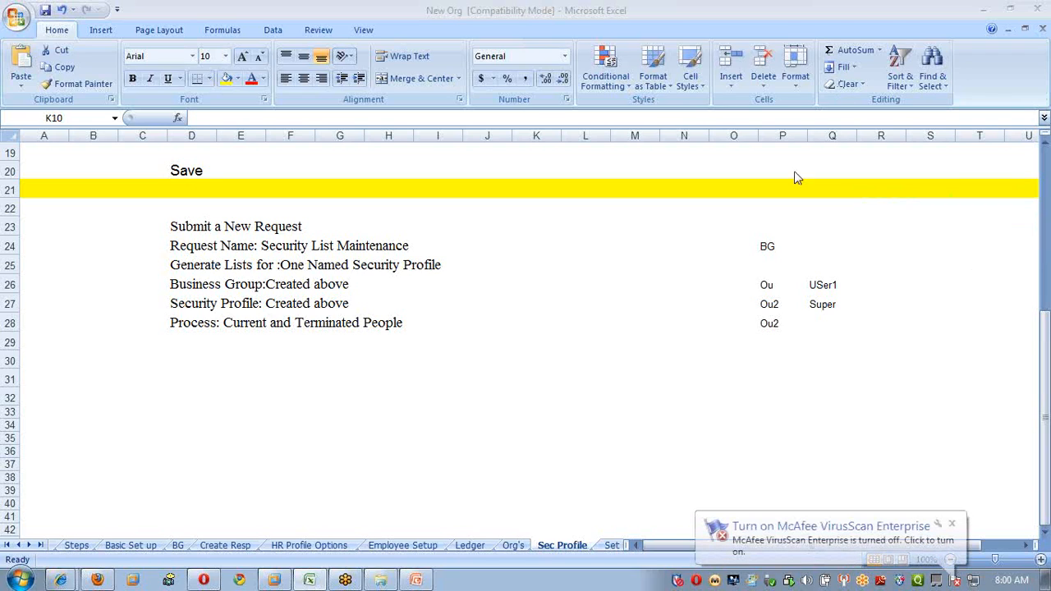
{"action": "scroll", "coordinate": [476, 376], "scroll_direction": "up", "scroll_amount": 4}
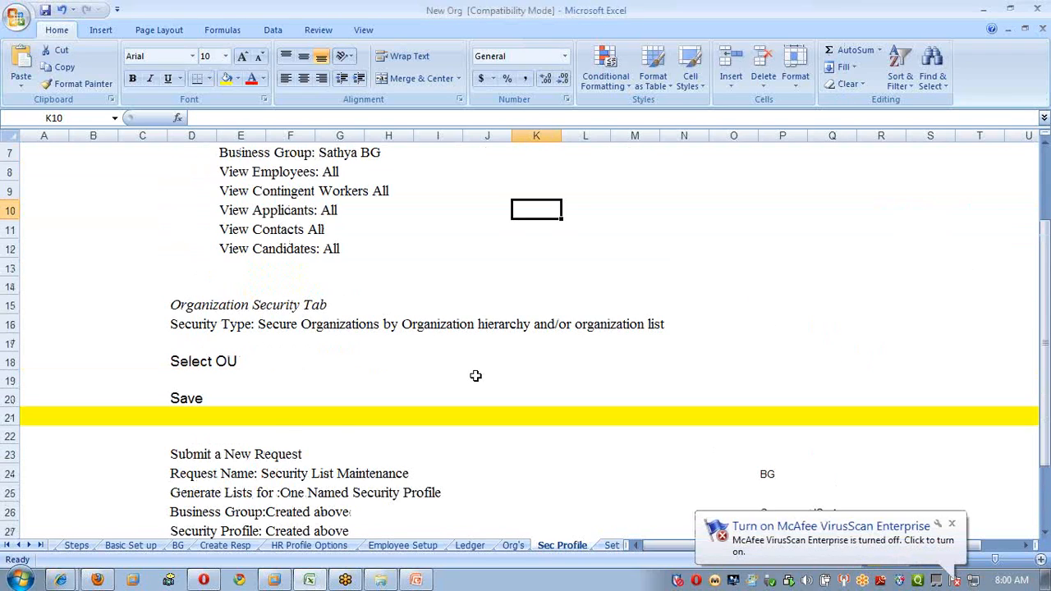
{"action": "scroll", "coordinate": [475, 375], "scroll_direction": "up", "scroll_amount": 2}
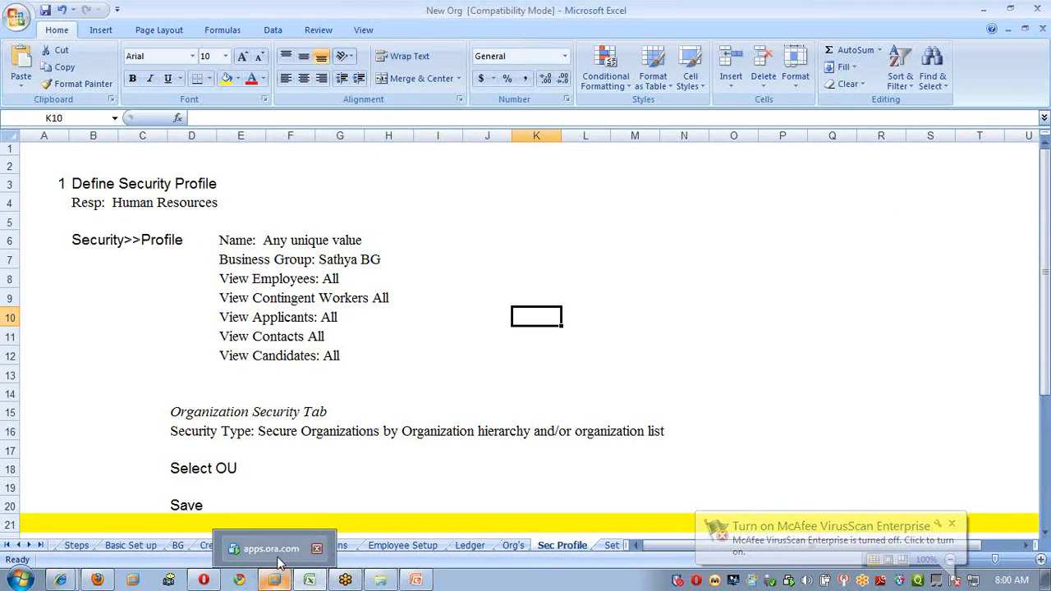
{"action": "left_click", "coordinate": [279, 564]}
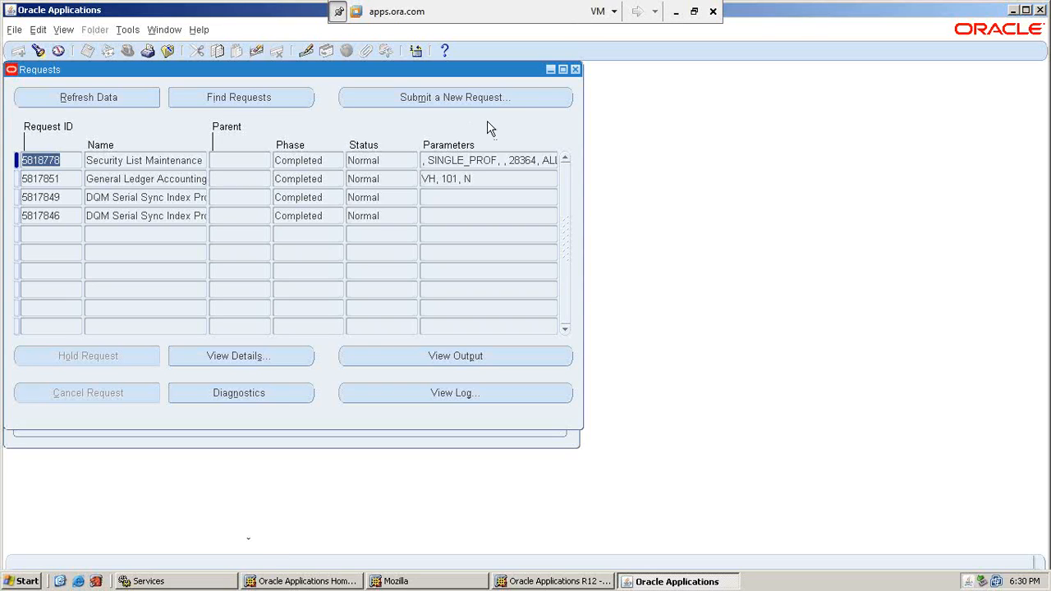
Close the open forms, switch to SATHYA_SYSADMIN, and open Find System Profile Values.
{"action": "left_click", "coordinate": [576, 70]}
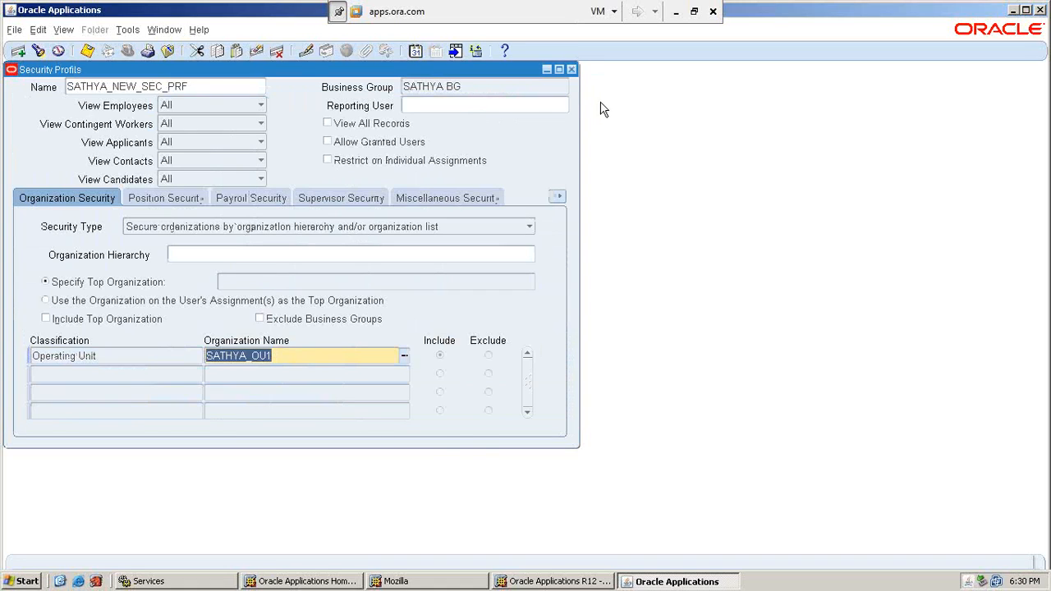
{"action": "left_click", "coordinate": [572, 69]}
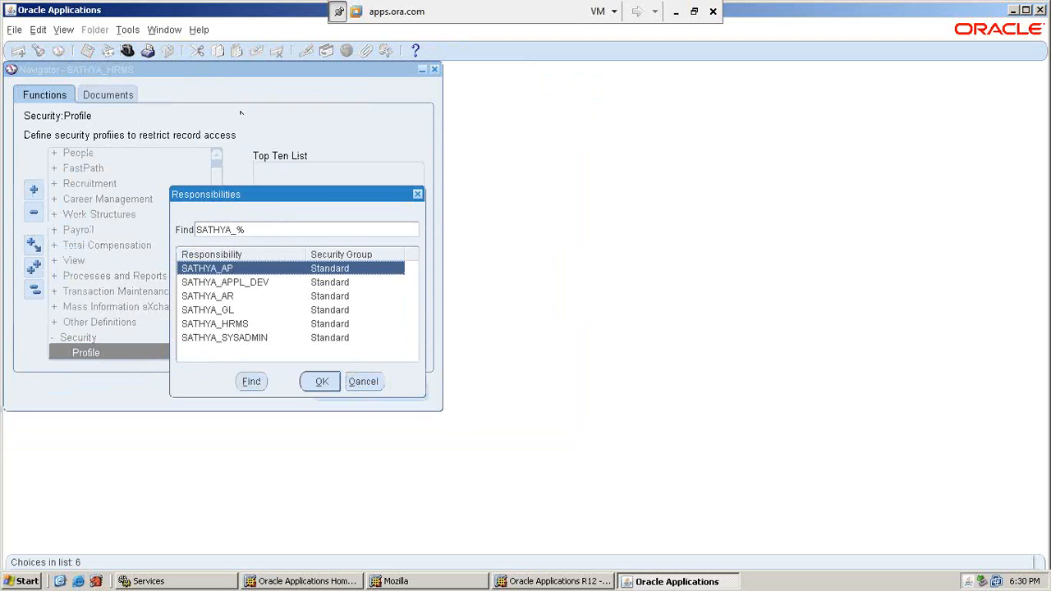
{"action": "double_click", "coordinate": [325, 339]}
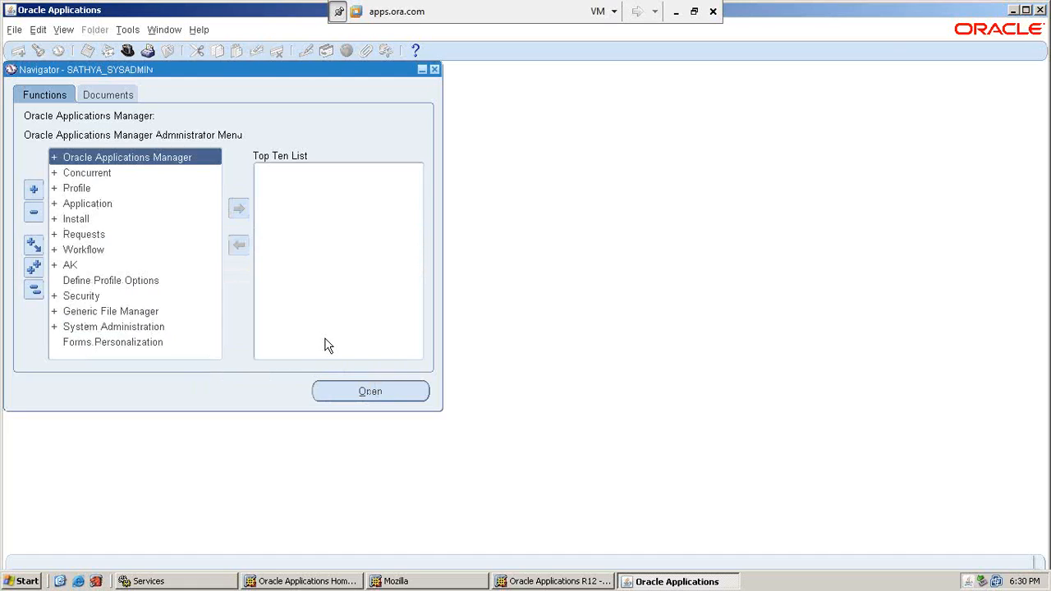
{"action": "key", "text": "Down"}
{"action": "key", "text": "Down"}
{"action": "key", "text": "Down"}
{"action": "key", "text": "Up"}
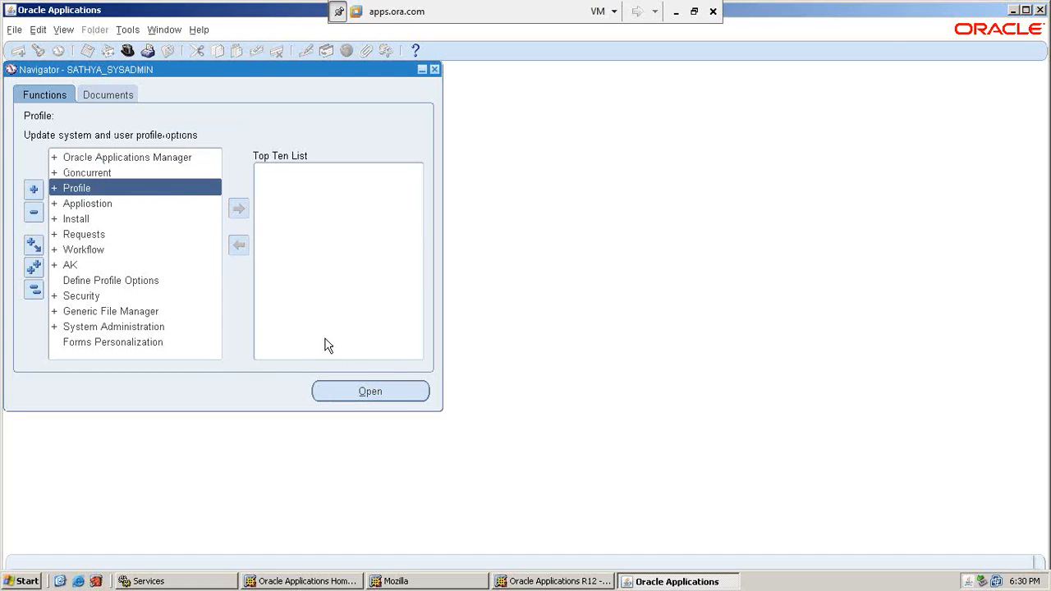
{"action": "key", "text": "Return"}
{"action": "key", "text": "Return"}
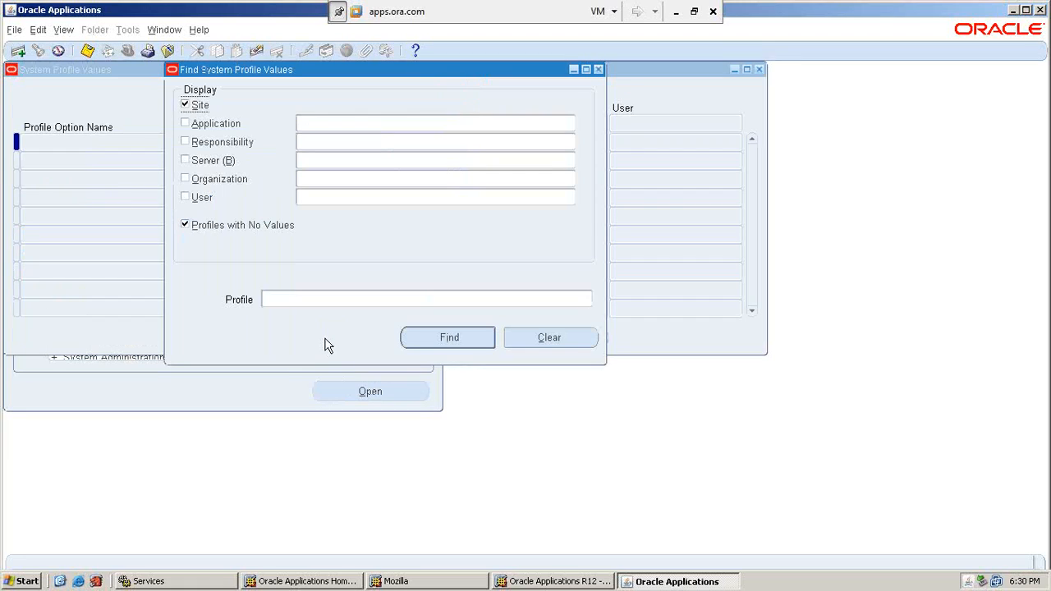
Filter profile values by application Human Resources, the SATHYA_HRMS responsibility, and the new user.
{"action": "left_click", "coordinate": [421, 121]}
{"action": "type", "text": "human"}
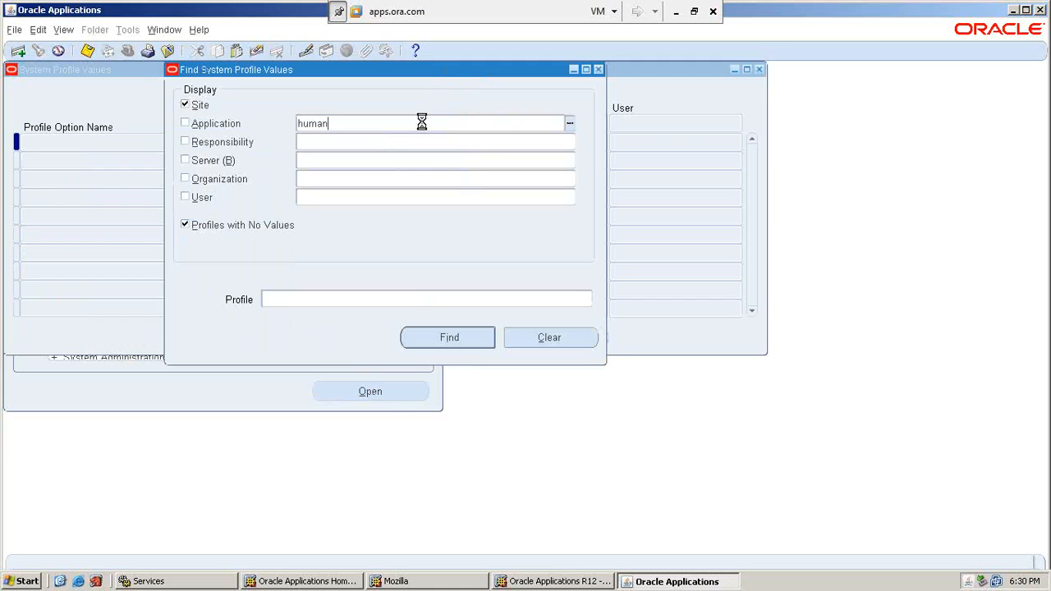
{"action": "key", "text": "Tab"}
{"action": "key", "text": "Return"}
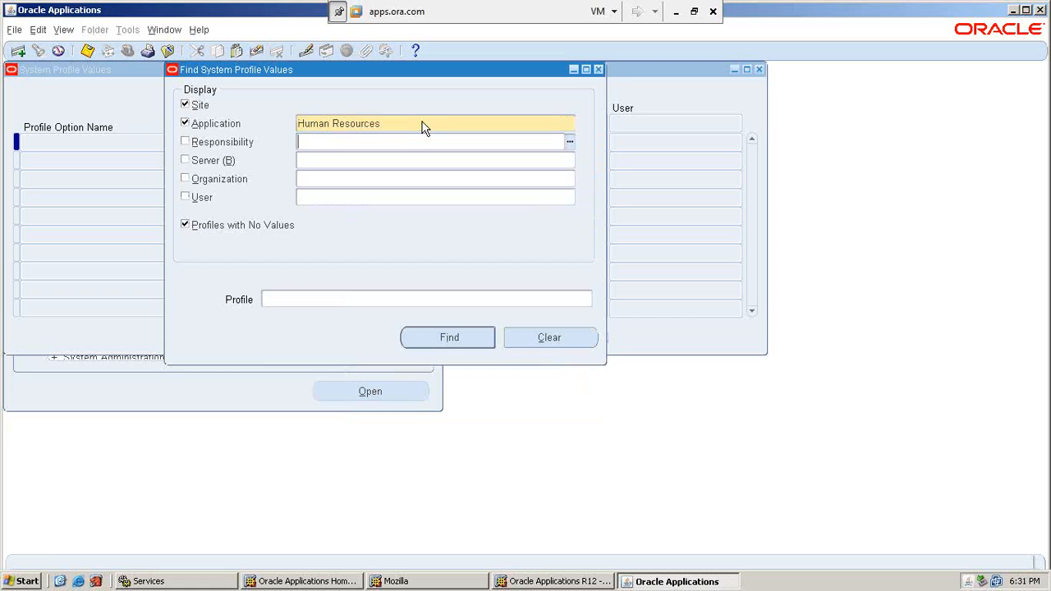
{"action": "type", "text": "sathy"}
{"action": "key", "text": "Tab"}
{"action": "key", "text": "Down"}
{"action": "key", "text": "Down"}
{"action": "key", "text": "Down"}
{"action": "key", "text": "Down"}
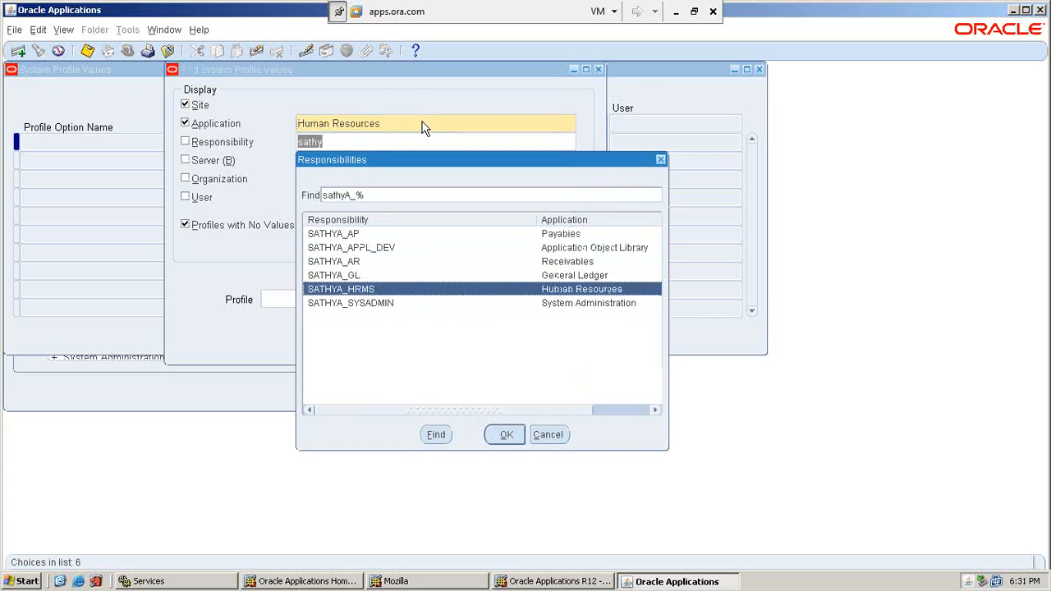
{"action": "key", "text": "Return"}
{"action": "left_click", "coordinate": [404, 197]}
{"action": "type", "text": "SATHY"}
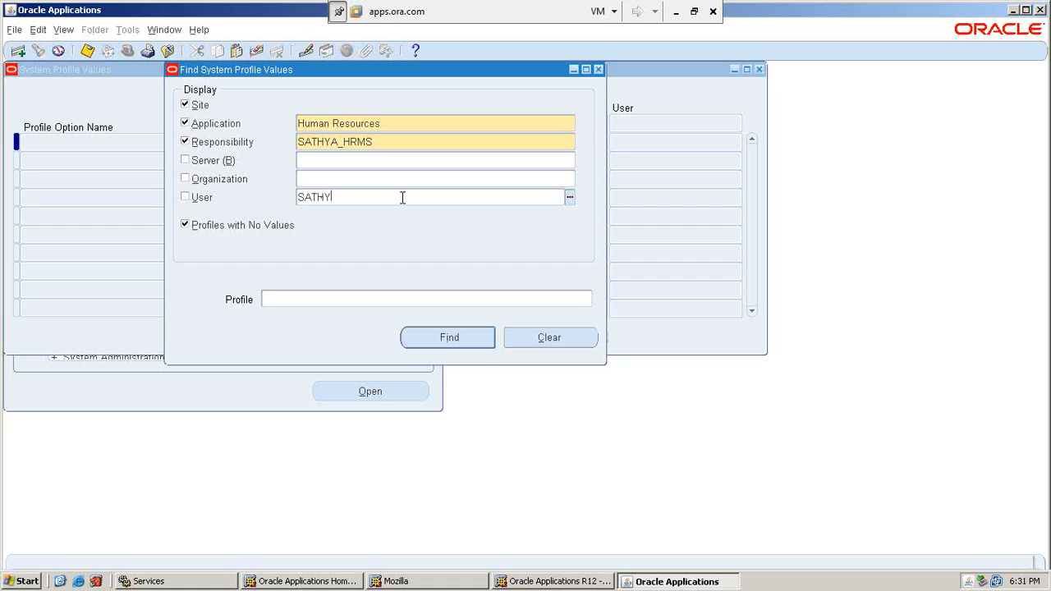
{"action": "key", "text": "Tab"}
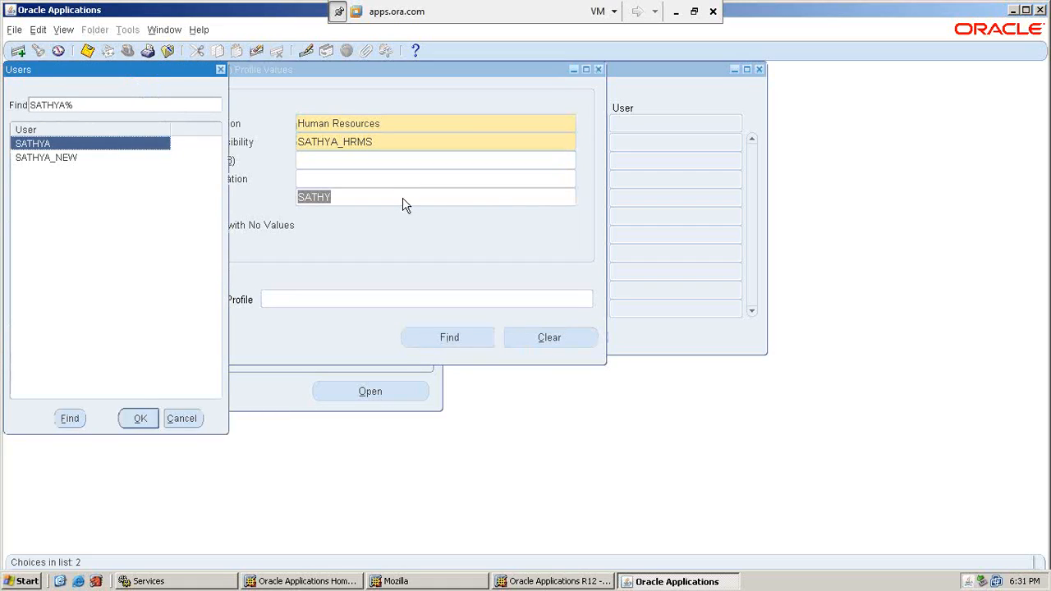
{"action": "key", "text": "Down"}
{"action": "key", "text": "Return"}
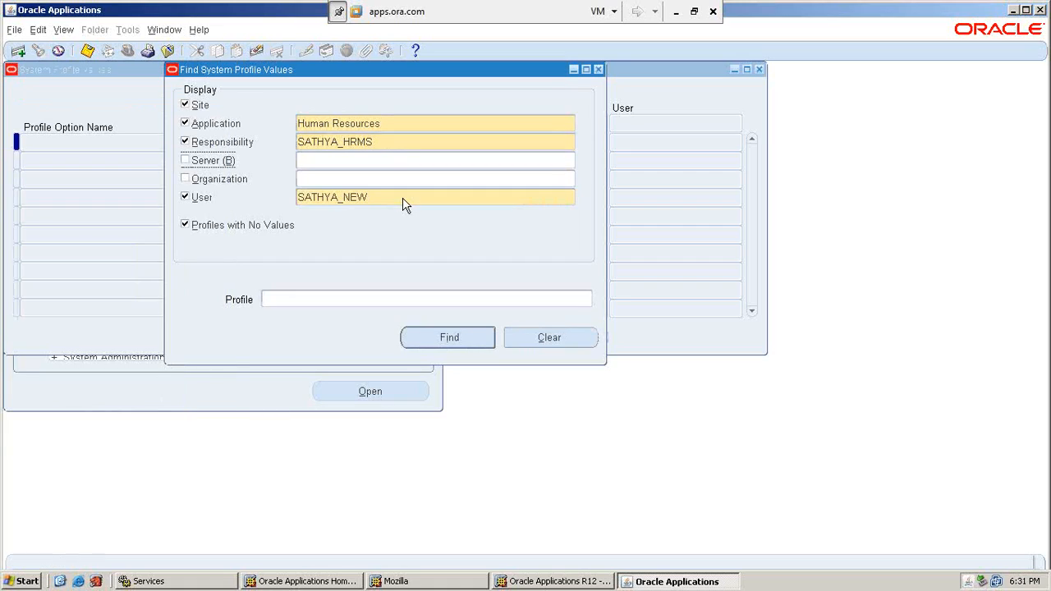
Search for profiles matching MO%Securit%.
{"action": "left_click", "coordinate": [341, 300]}
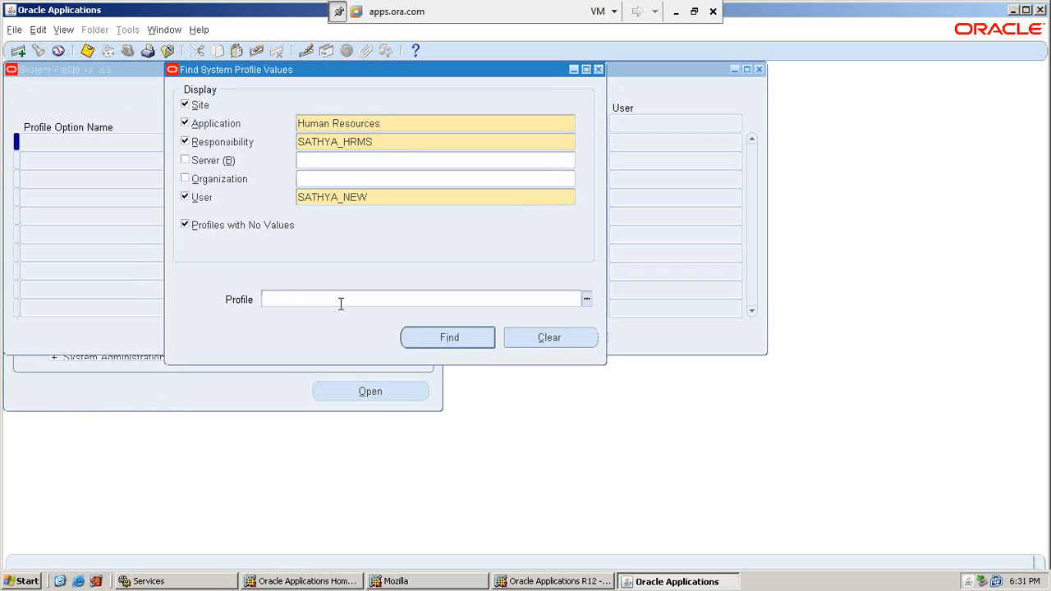
{"action": "type", "text": "HR"}
{"action": "key", "text": "BackSpace"}
{"action": "key", "text": "BackSpace"}
{"action": "type", "text": "MO%Seciurit%"}
{"action": "key", "text": "Return"}
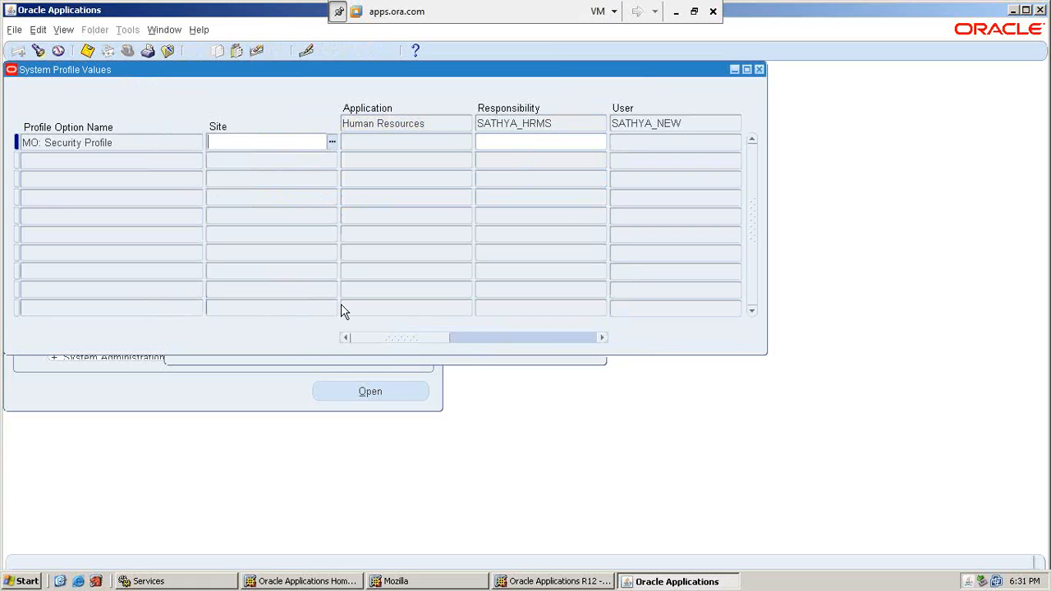
Set MO: Security Profile to SATHYA_NEW_SEC_PRF at SATHYA_HRMS responsibility level and save.
{"action": "left_click", "coordinate": [512, 143]}
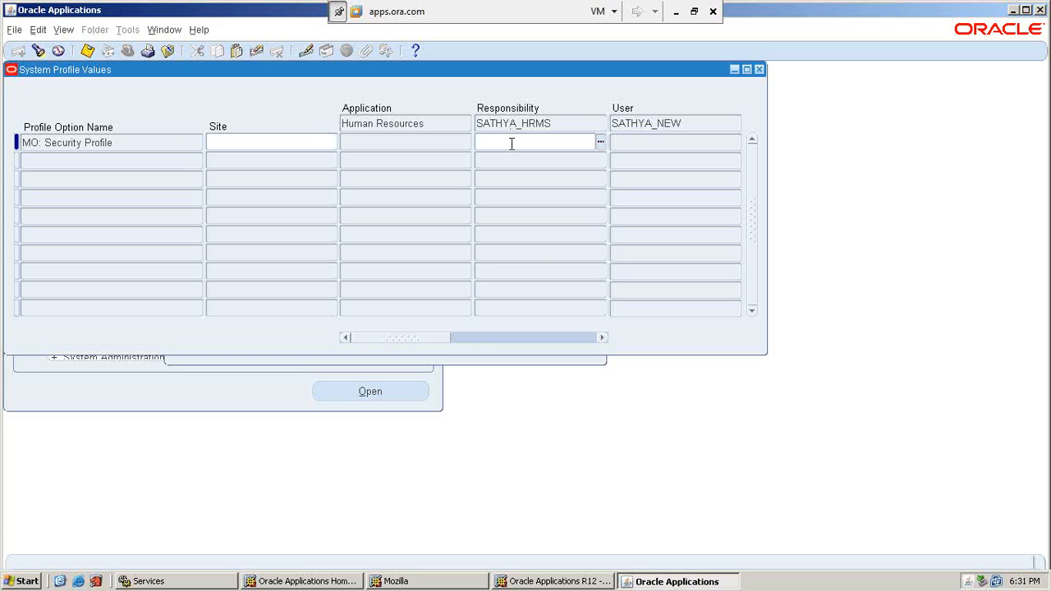
{"action": "type", "text": "SATHY"}
{"action": "key", "text": "Tab"}
{"action": "type", "text": "SA"}
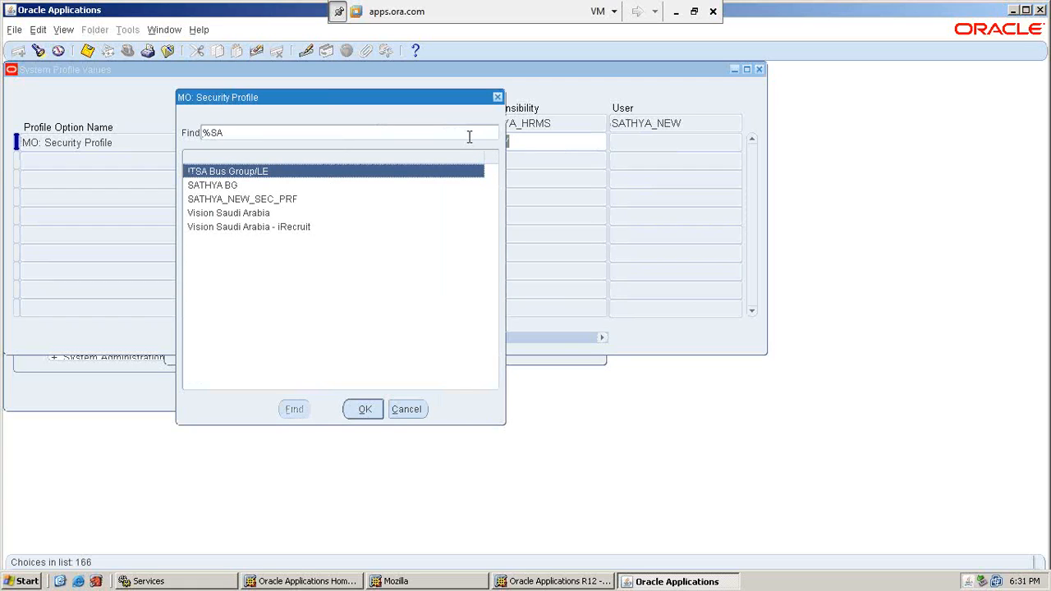
{"action": "left_click", "coordinate": [297, 201]}
{"action": "double_click", "coordinate": [297, 200]}
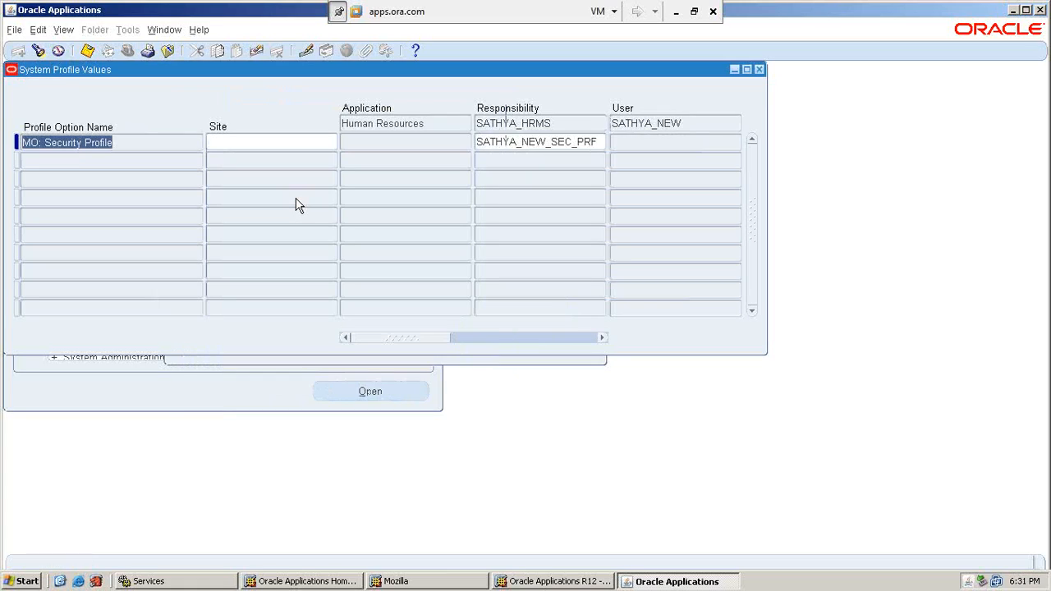
{"action": "key", "text": "ctrl+s"}
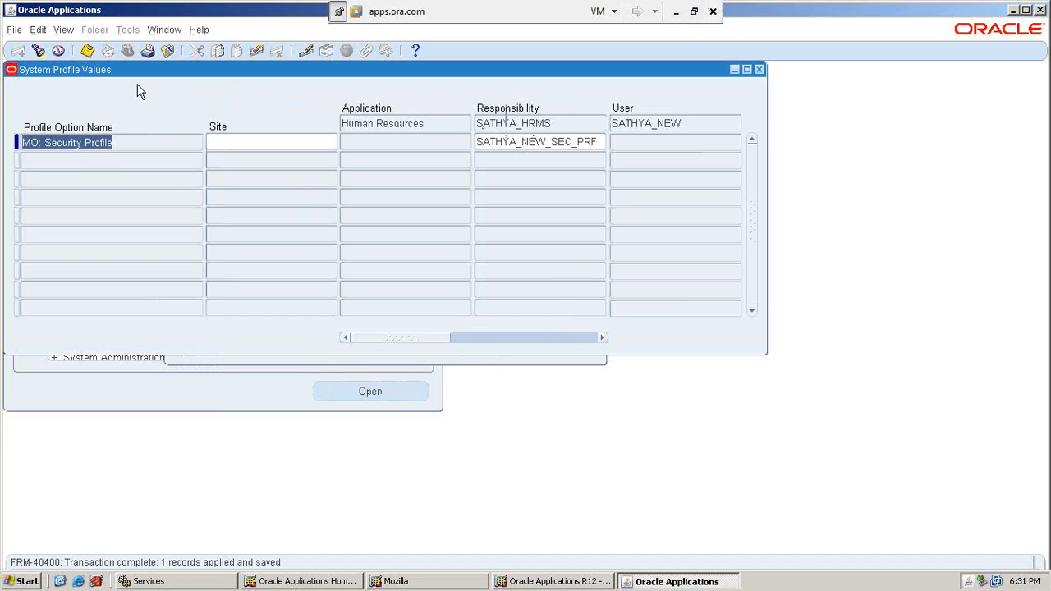
{"action": "left_click", "coordinate": [87, 50]}
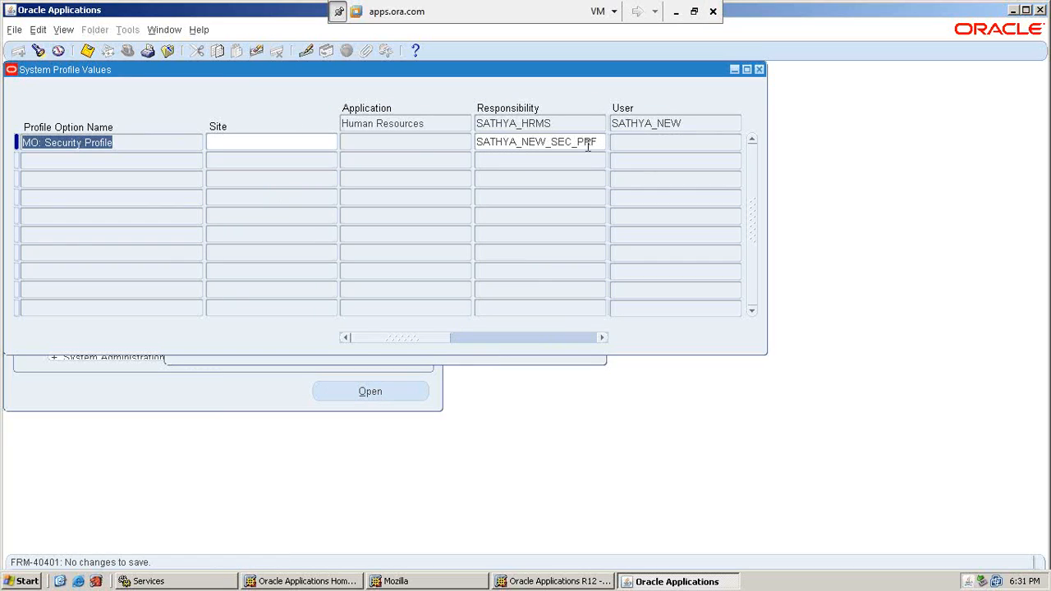
{"action": "left_click", "coordinate": [175, 31]}
{"action": "left_click", "coordinate": [212, 136]}
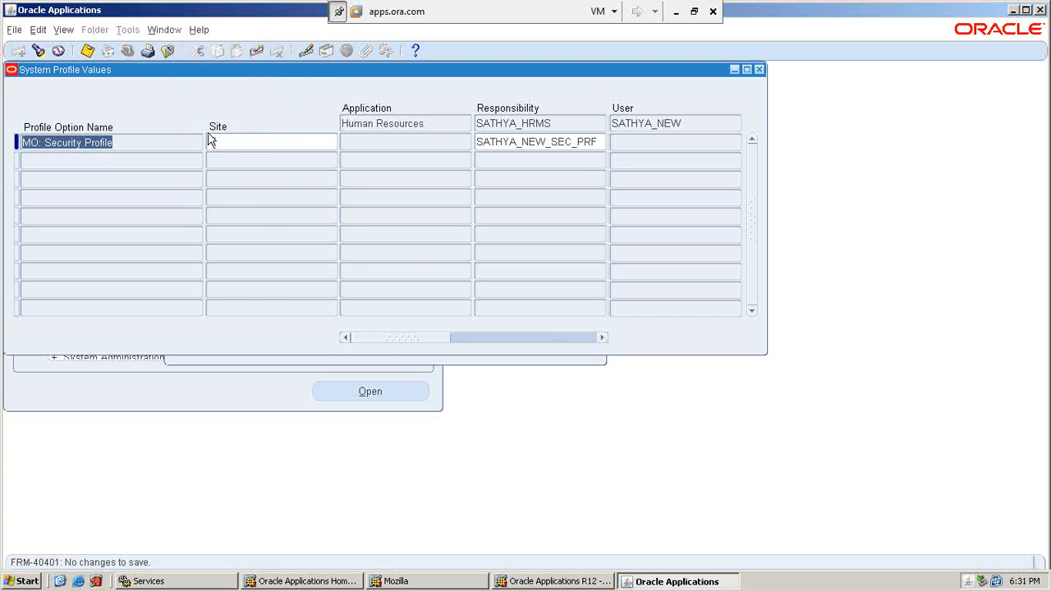
Change the responsibility filter to SATHYA_GL and rerun the profile search.
{"action": "left_click", "coordinate": [411, 143]}
{"action": "key", "text": "BackSpace"}
{"action": "key", "text": "BackSpace"}
{"action": "key", "text": "BackSpace"}
{"action": "key", "text": "BackSpace"}
{"action": "type", "text": "GL"}
{"action": "key", "text": "Tab"}
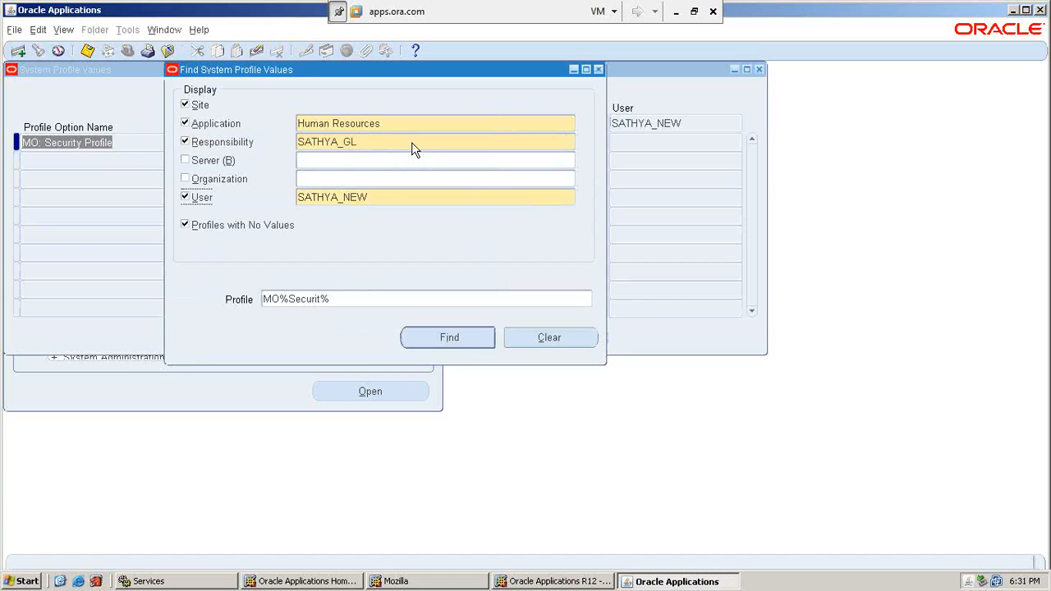
{"action": "left_click", "coordinate": [449, 337]}
Pick SATHYA_NEW_SEC_PRF as the SATHYA_GL responsibility-level value and save.
{"action": "left_click", "coordinate": [518, 143]}
{"action": "type", "text": "SATHY"}
{"action": "key", "text": "Tab"}
{"action": "key", "text": "End"}
{"action": "key", "text": "BackSpace"}
{"action": "key", "text": "BackSpace"}
{"action": "key", "text": "BackSpace"}
{"action": "key", "text": "BackSpace"}
{"action": "key", "text": "BackSpace"}
{"action": "key", "text": "ctrl+l"}
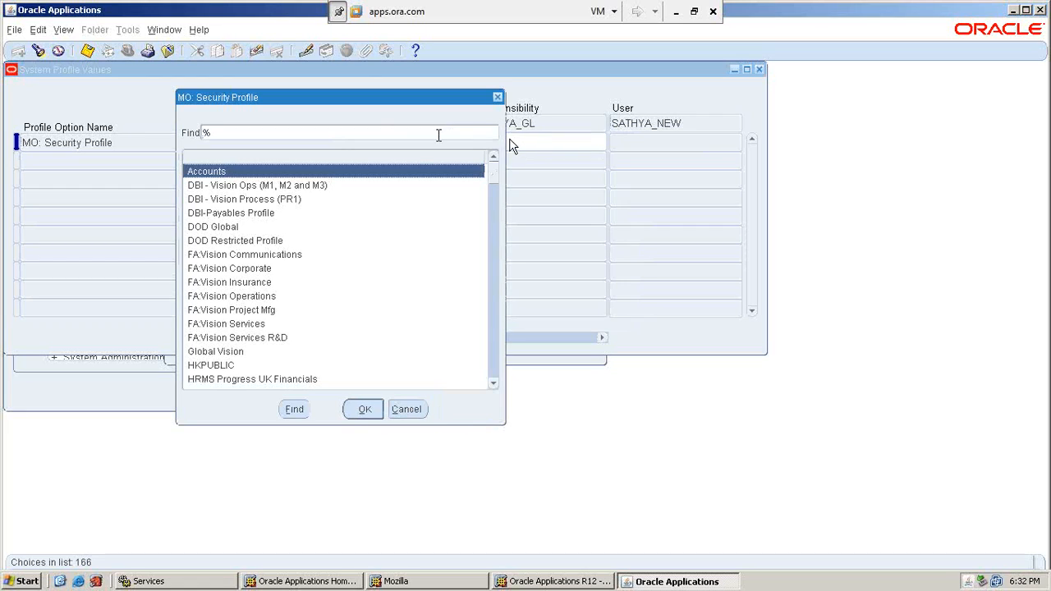
{"action": "type", "text": "SA%"}
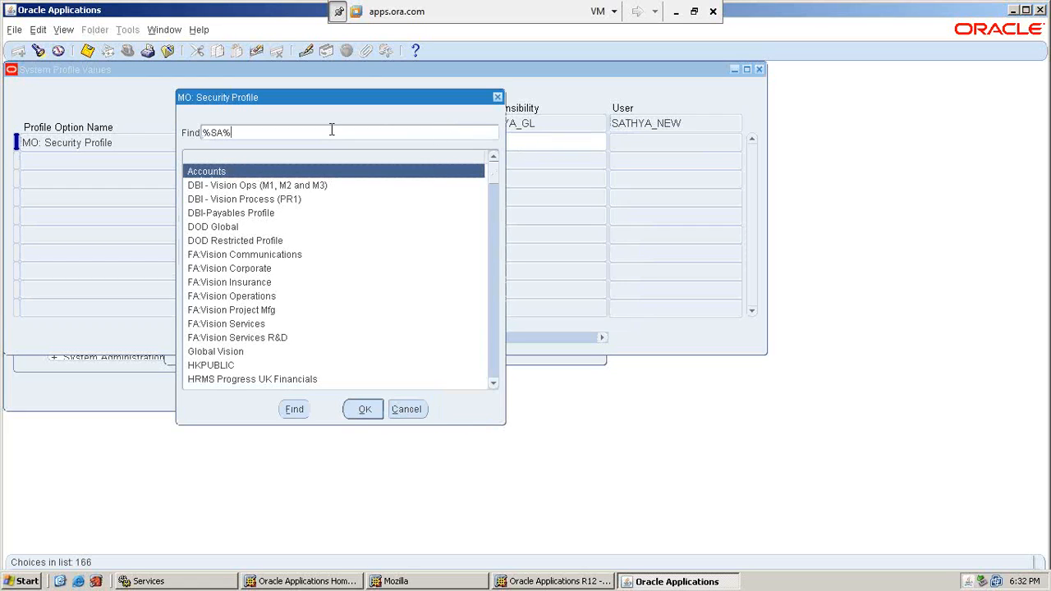
{"action": "key", "text": "Return"}
{"action": "key", "text": "Down"}
{"action": "key", "text": "Down"}
{"action": "key", "text": "Return"}
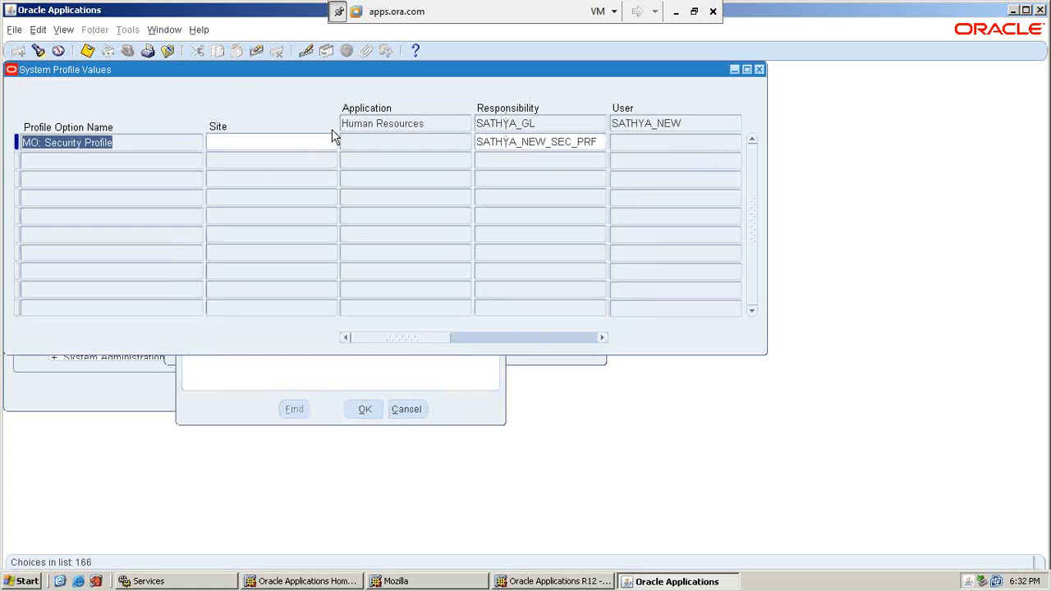
{"action": "left_click", "coordinate": [87, 51]}
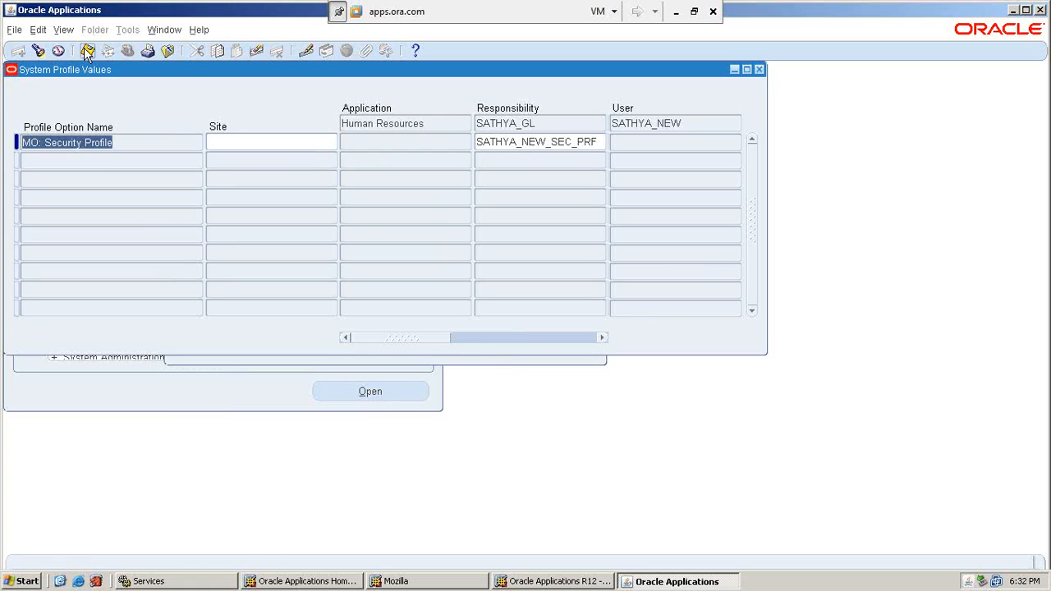
{"action": "left_click", "coordinate": [165, 29]}
Search for SATHYA_Ap and confirm MO: Security Profile already holds SATHYA_NEW_SEC_PRF.
{"action": "left_click", "coordinate": [201, 135]}
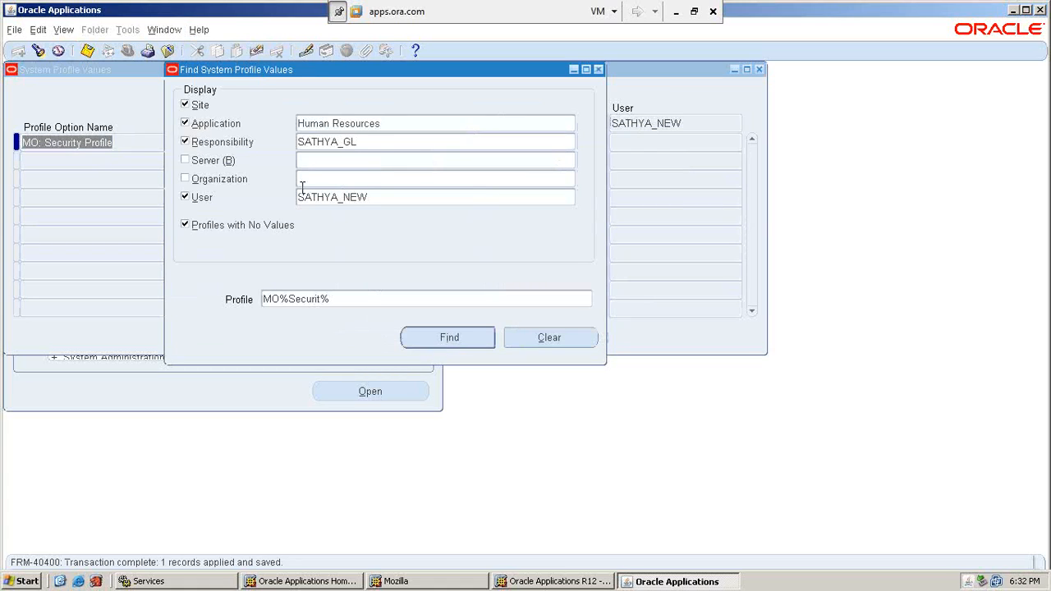
{"action": "left_click", "coordinate": [391, 141]}
{"action": "key", "text": "BackSpace"}
{"action": "key", "text": "BackSpace"}
{"action": "type", "text": "Ap"}
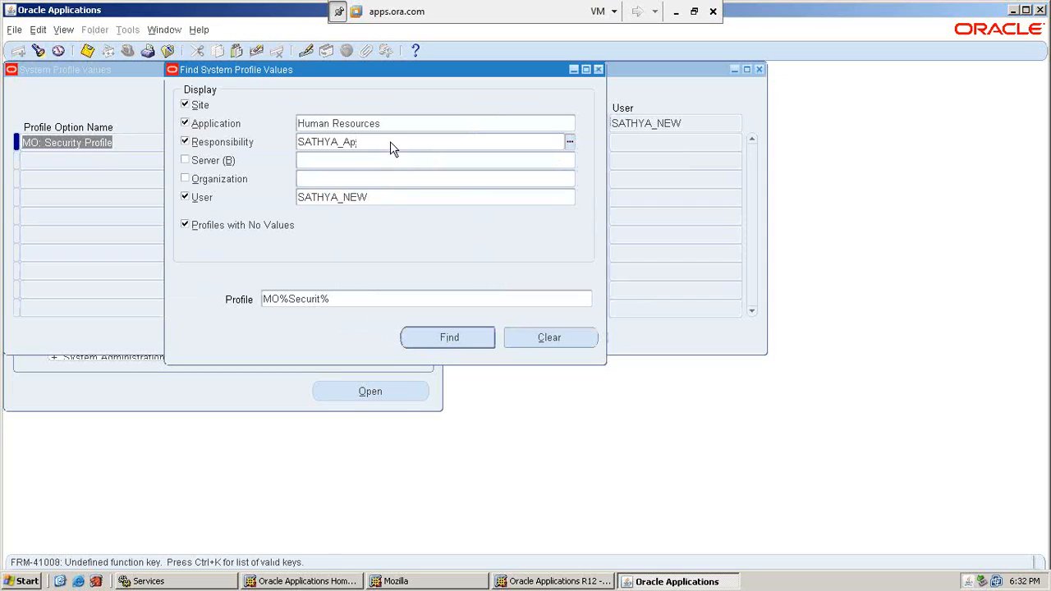
{"action": "left_click", "coordinate": [449, 337]}
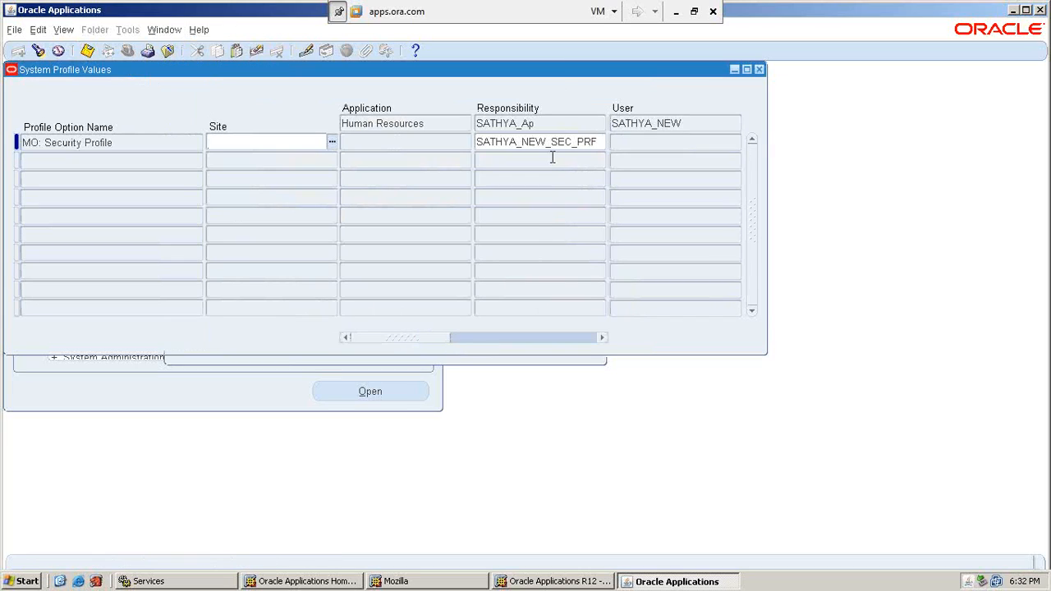
{"action": "left_click", "coordinate": [110, 51]}
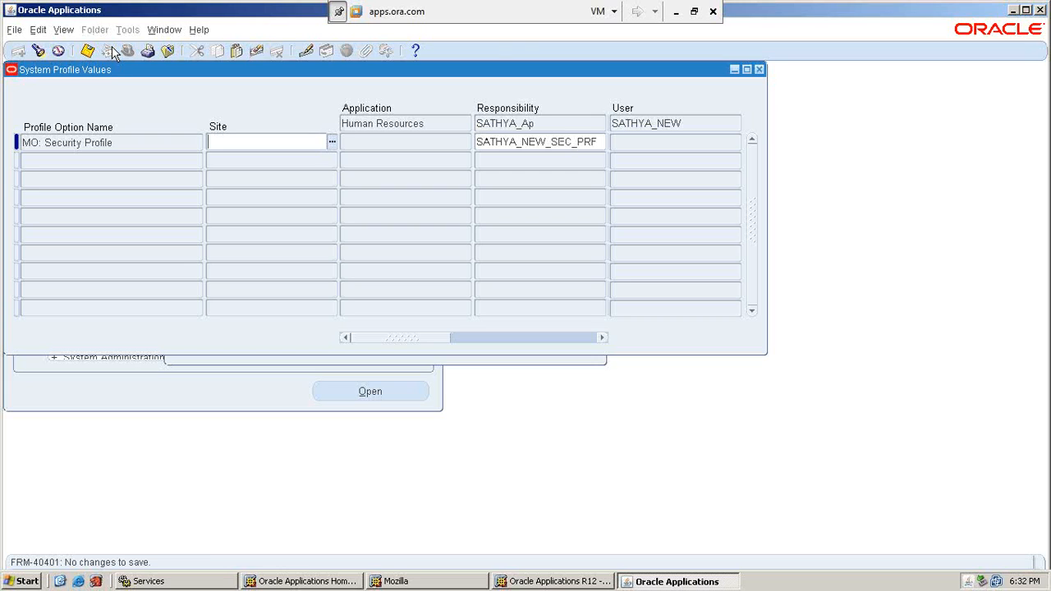
{"action": "left_click", "coordinate": [676, 12]}
Go to the Set Profile Options sheet and scroll to the responsibilities list.
{"action": "scroll", "coordinate": [393, 335], "scroll_direction": "down", "scroll_amount": 4}
{"action": "scroll", "coordinate": [391, 336], "scroll_direction": "up", "scroll_amount": 4}
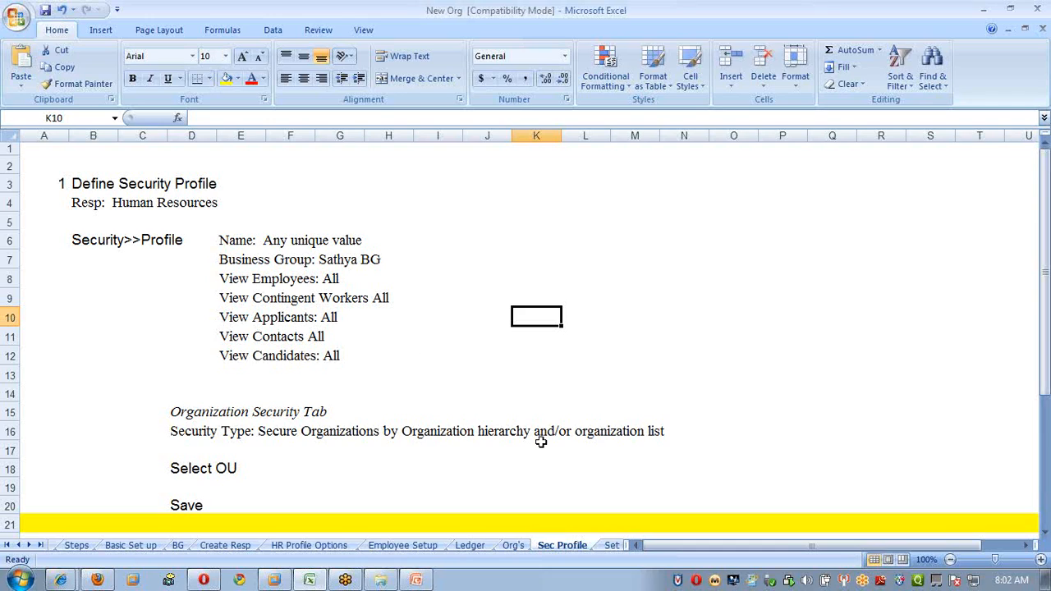
{"action": "left_click", "coordinate": [612, 548]}
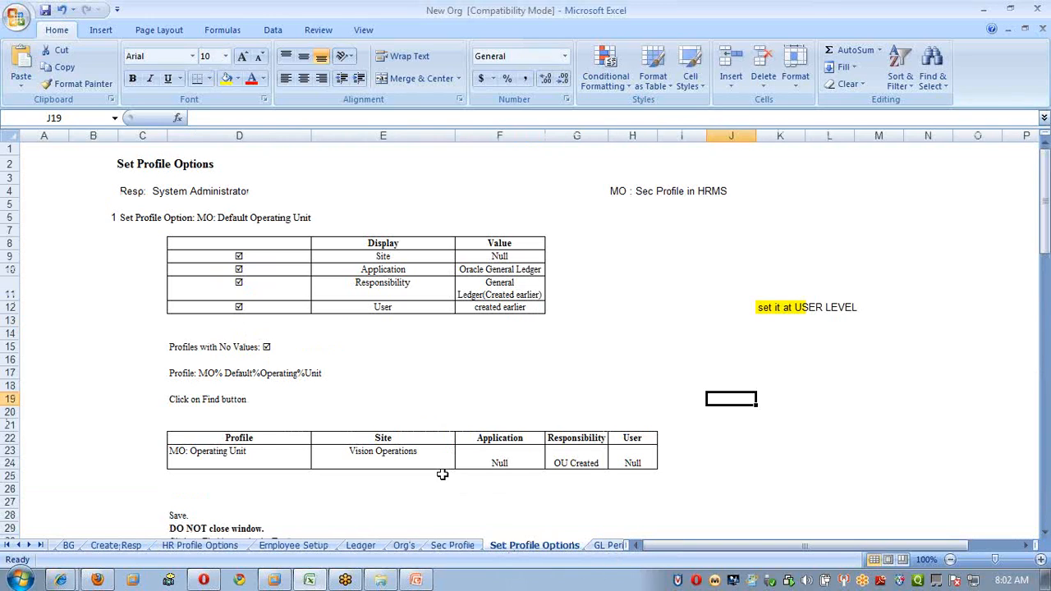
{"action": "scroll", "coordinate": [440, 471], "scroll_direction": "down", "scroll_amount": 7}
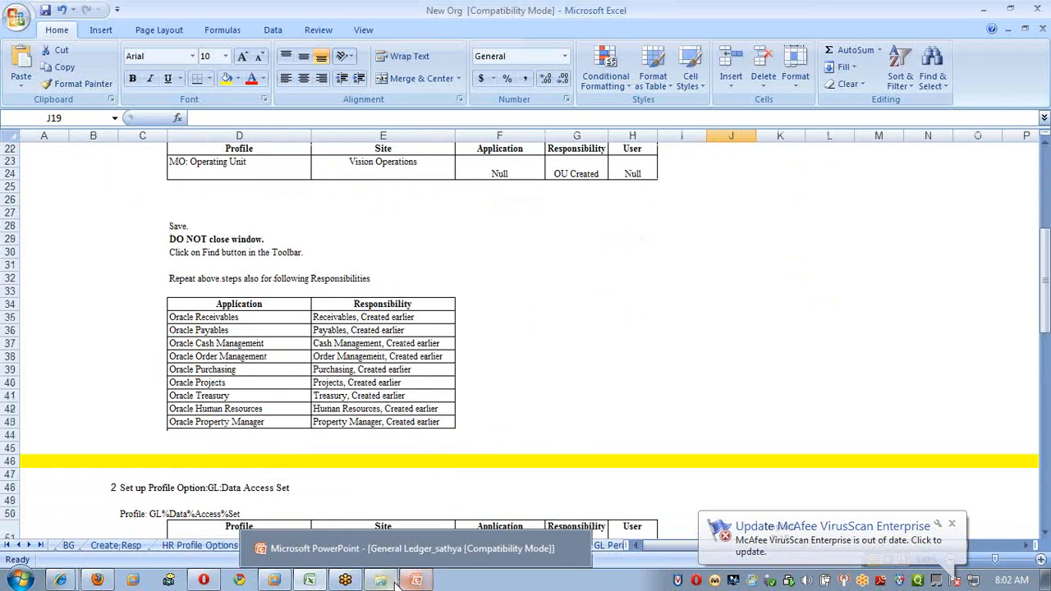
Back in Oracle, search for the MO%Default% profile to show MO: Default Operating Unit.
{"action": "mouse_move", "coordinate": [275, 580]}
{"action": "left_click", "coordinate": [275, 549]}
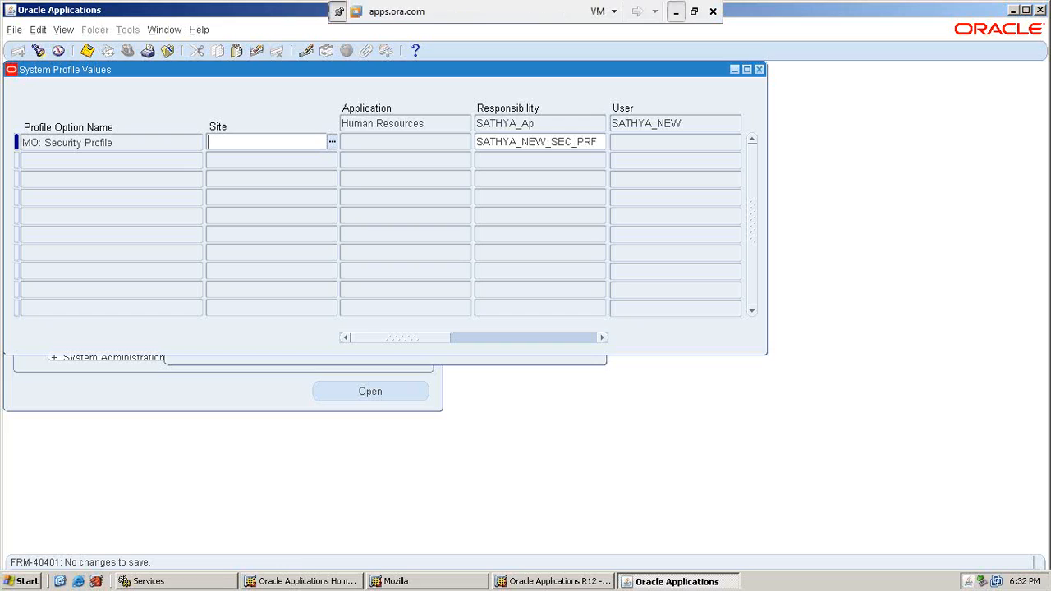
{"action": "left_click", "coordinate": [172, 31]}
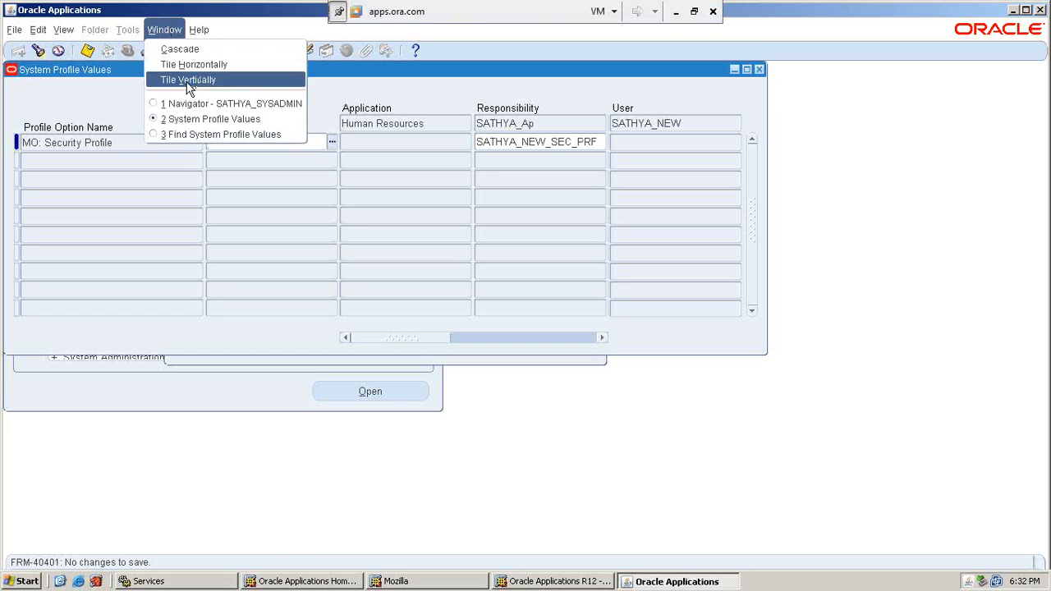
{"action": "left_click", "coordinate": [216, 134]}
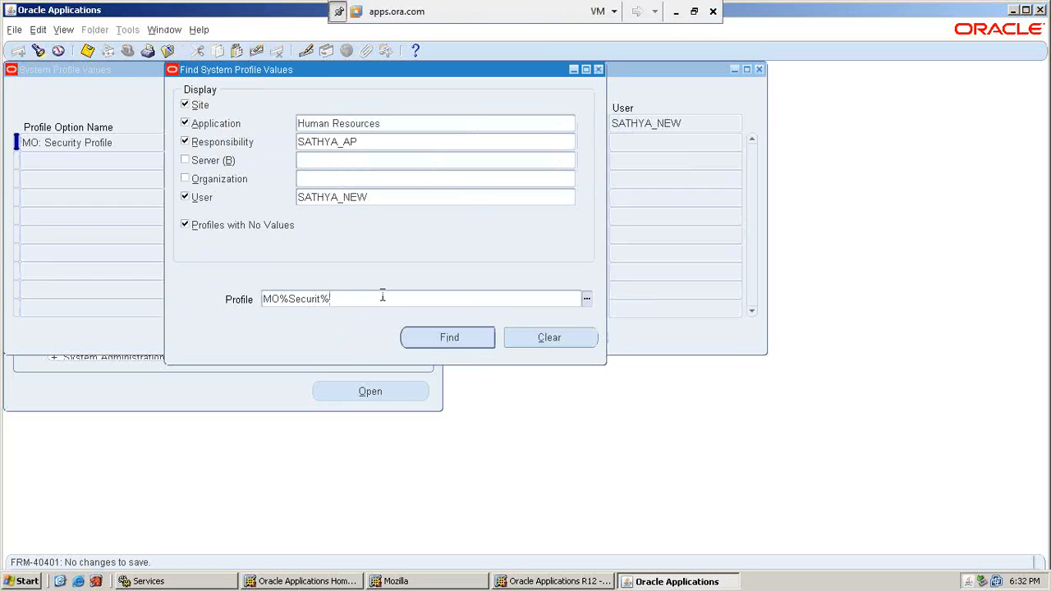
{"action": "key", "text": "BackSpace"}
{"action": "key", "text": "BackSpace"}
{"action": "key", "text": "BackSpace"}
{"action": "key", "text": "BackSpace"}
{"action": "key", "text": "BackSpace"}
{"action": "key", "text": "BackSpace"}
{"action": "key", "text": "BackSpace"}
{"action": "key", "text": "BackSpace"}
{"action": "type", "text": "Default%"}
{"action": "key", "text": "Return"}
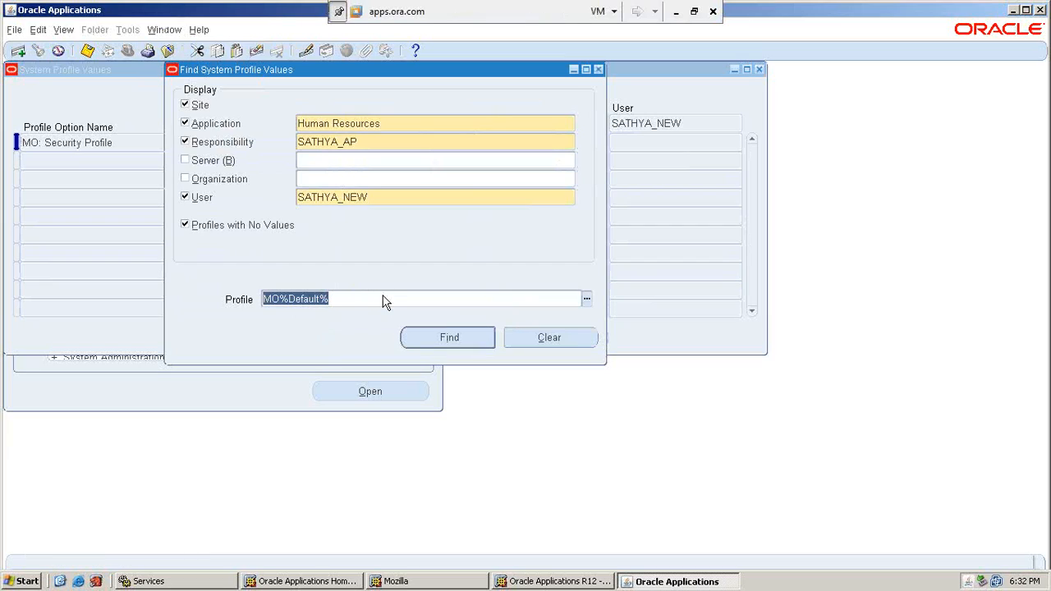
{"action": "left_click", "coordinate": [432, 338]}
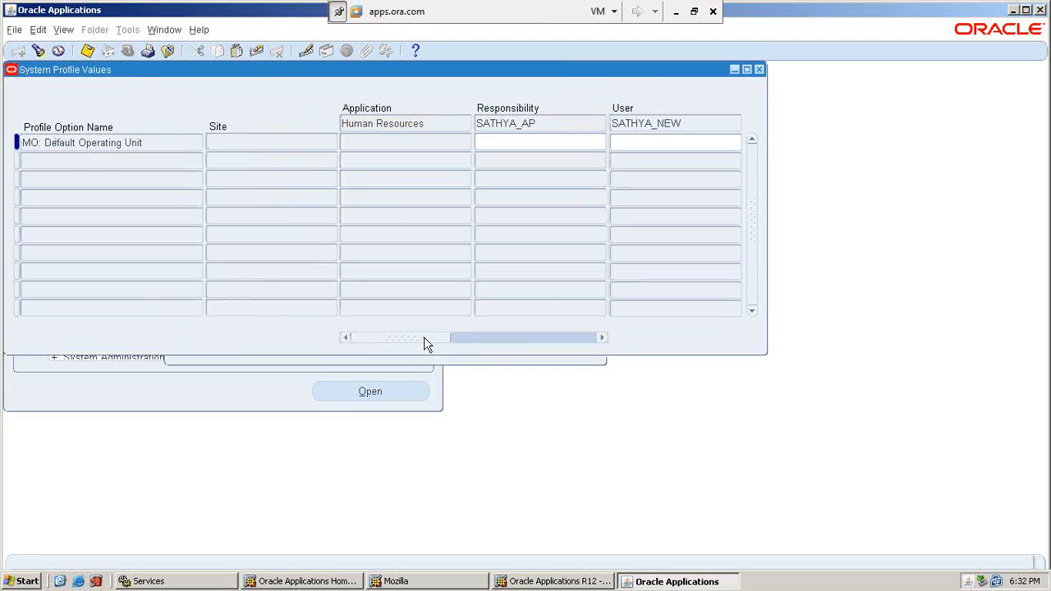
Set MO: Default Operating Unit to SATHYA_OU1 for SATHYA_AP responsibility and save.
{"action": "left_click", "coordinate": [520, 142]}
{"action": "type", "text": "SATHY"}
{"action": "double_click", "coordinate": [523, 146]}
{"action": "left_click", "coordinate": [523, 146]}
{"action": "key", "text": "BackSpace"}
{"action": "key", "text": "BackSpace"}
{"action": "key", "text": "Tab"}
{"action": "key", "text": "shift+Tab"}
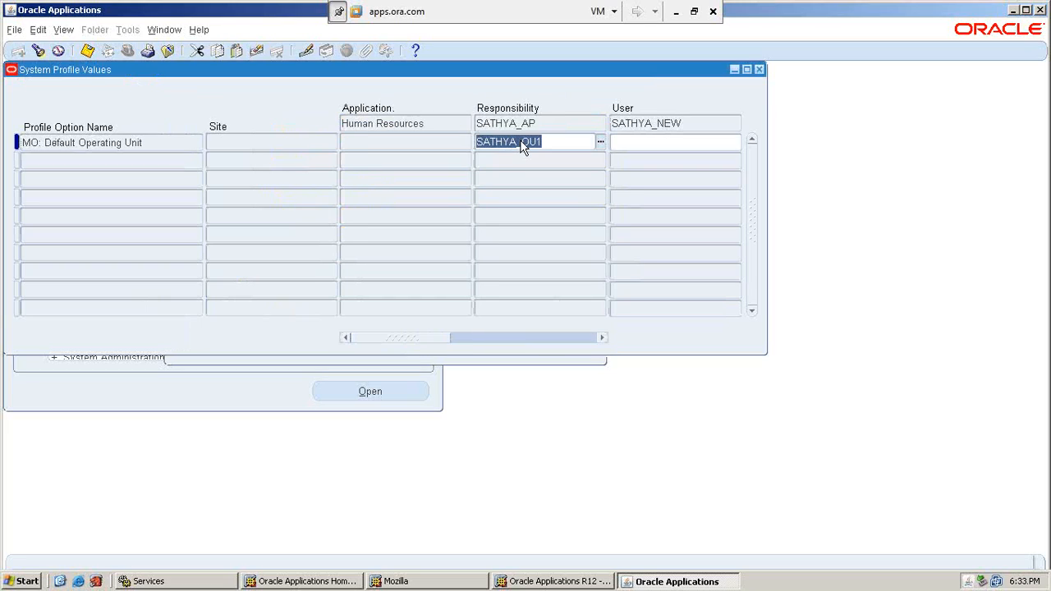
{"action": "left_click", "coordinate": [605, 148]}
{"action": "key", "text": "BackSpace"}
{"action": "key", "text": "BackSpace"}
{"action": "key", "text": "BackSpace"}
{"action": "key", "text": "Tab"}
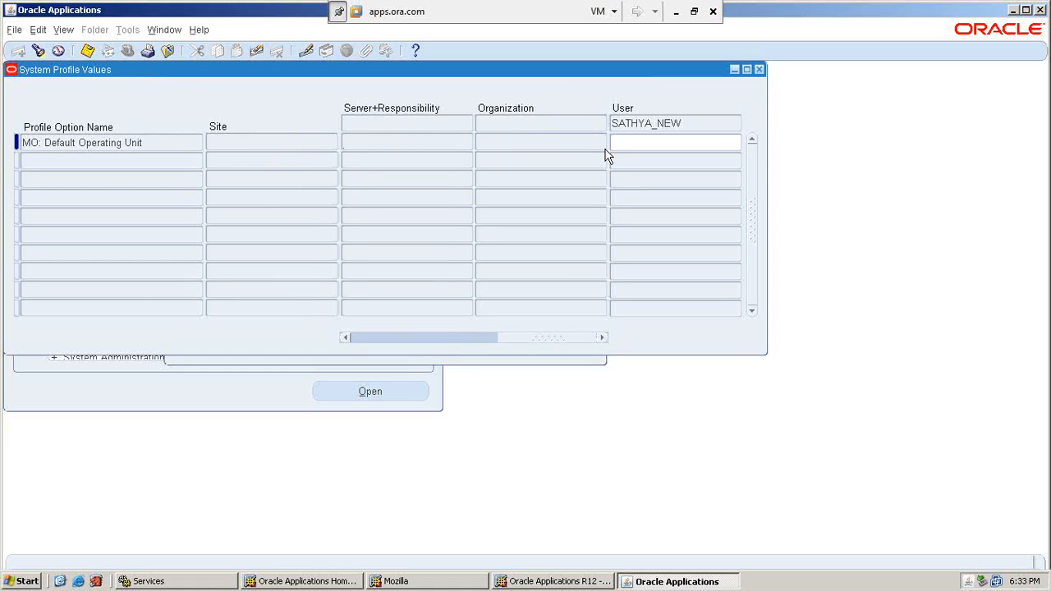
{"action": "key", "text": "shift+Tab"}
{"action": "key", "text": "ctrl+s"}
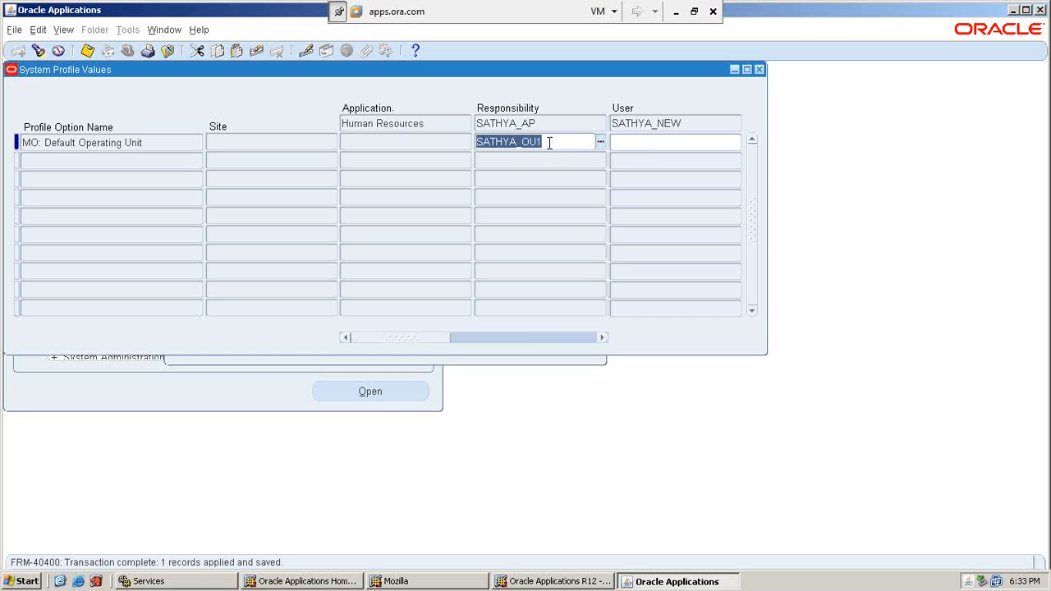
{"action": "left_click", "coordinate": [88, 52]}
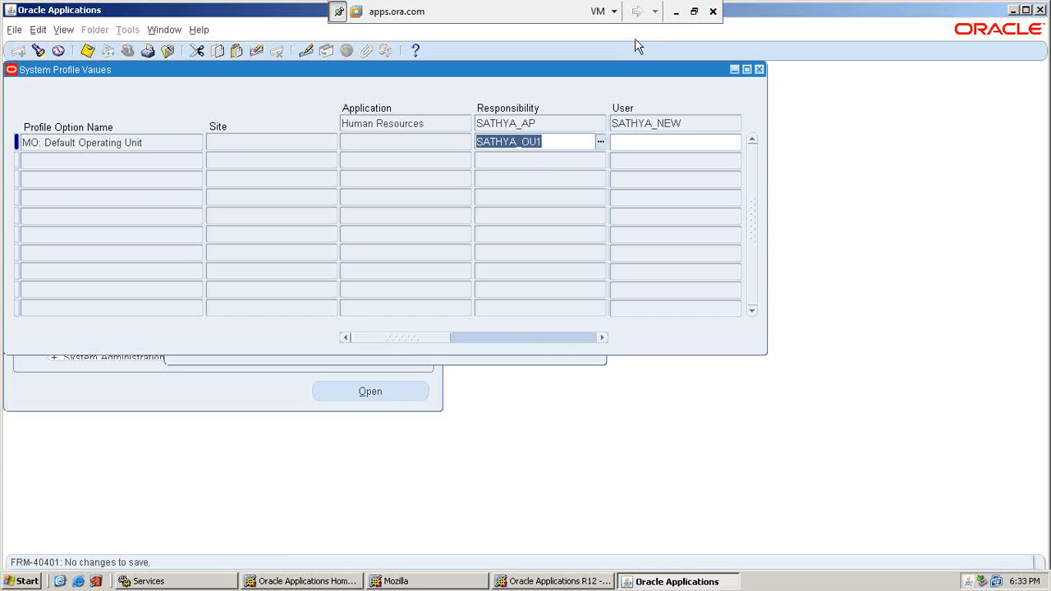
{"action": "left_click", "coordinate": [675, 12]}
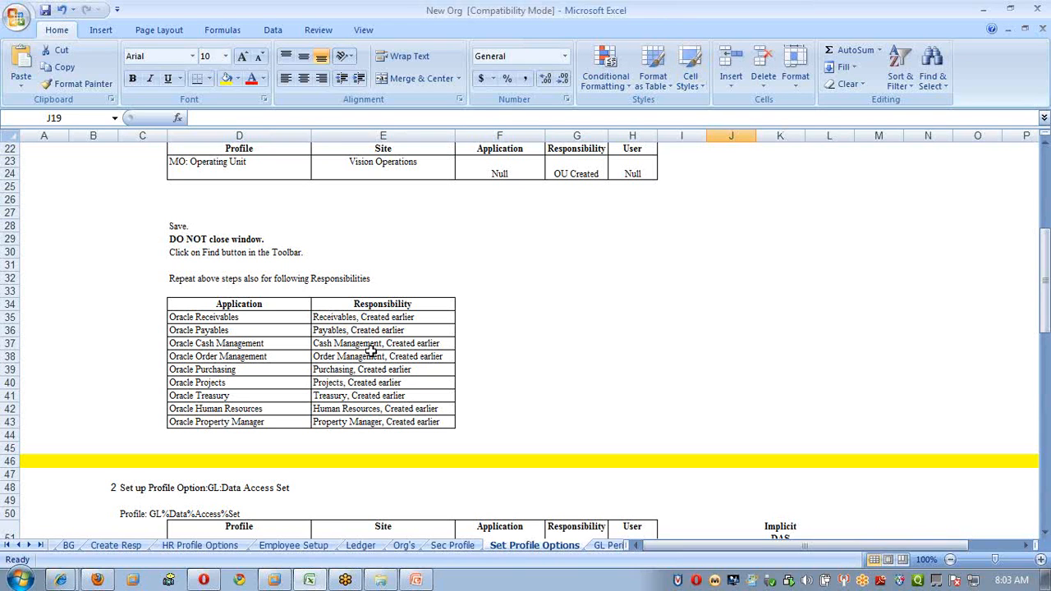
Review the notes, highlighting the Default Operating Unit and GL:Data Access Set step headings.
{"action": "scroll", "coordinate": [439, 340], "scroll_direction": "down", "scroll_amount": 2}
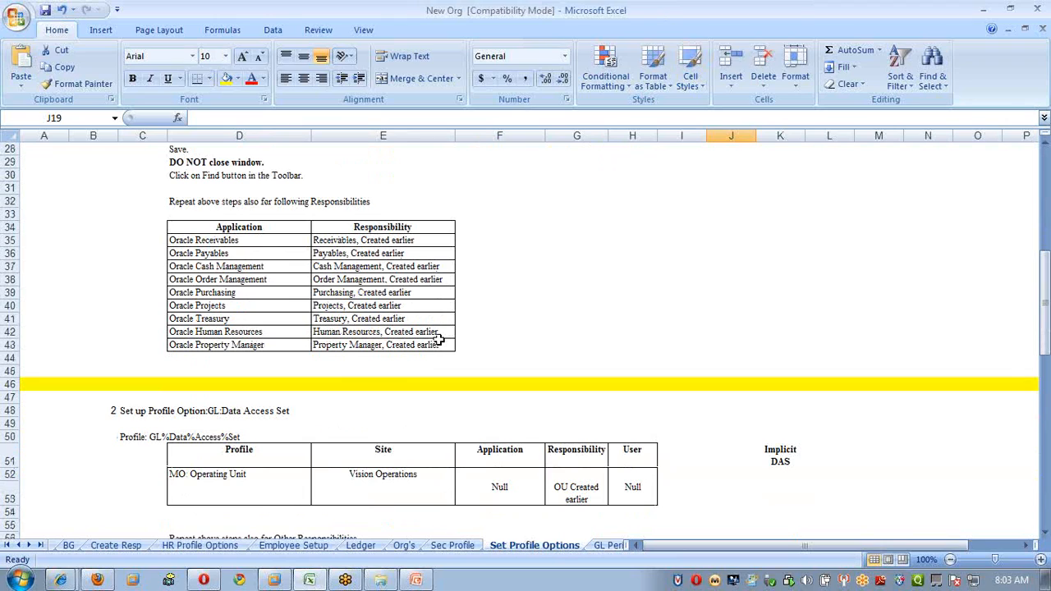
{"action": "scroll", "coordinate": [440, 341], "scroll_direction": "up", "scroll_amount": 9}
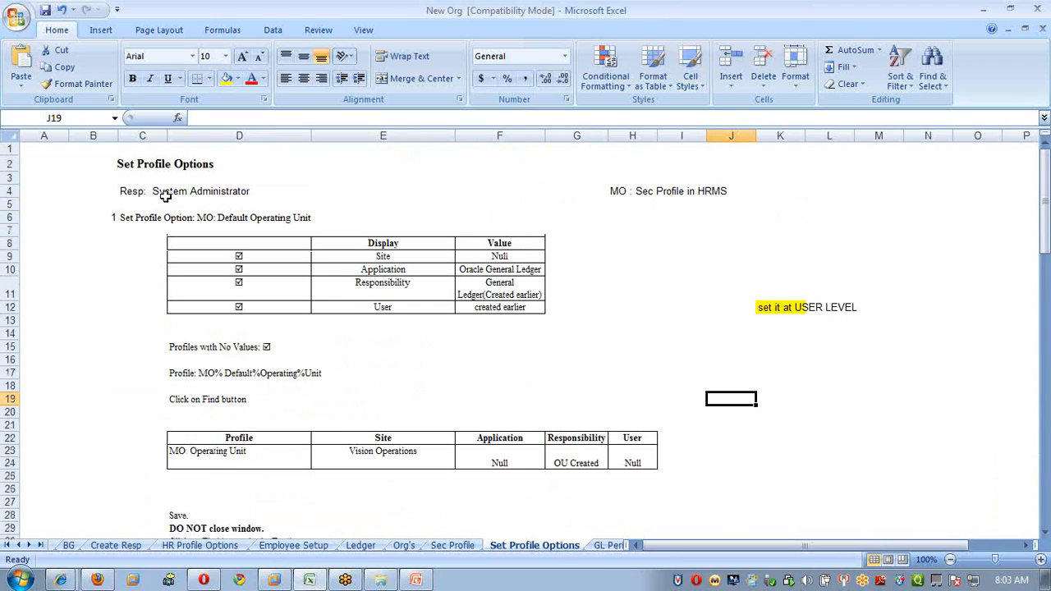
{"action": "left_click_drag", "start_coordinate": [121, 217], "coordinate": [415, 223]}
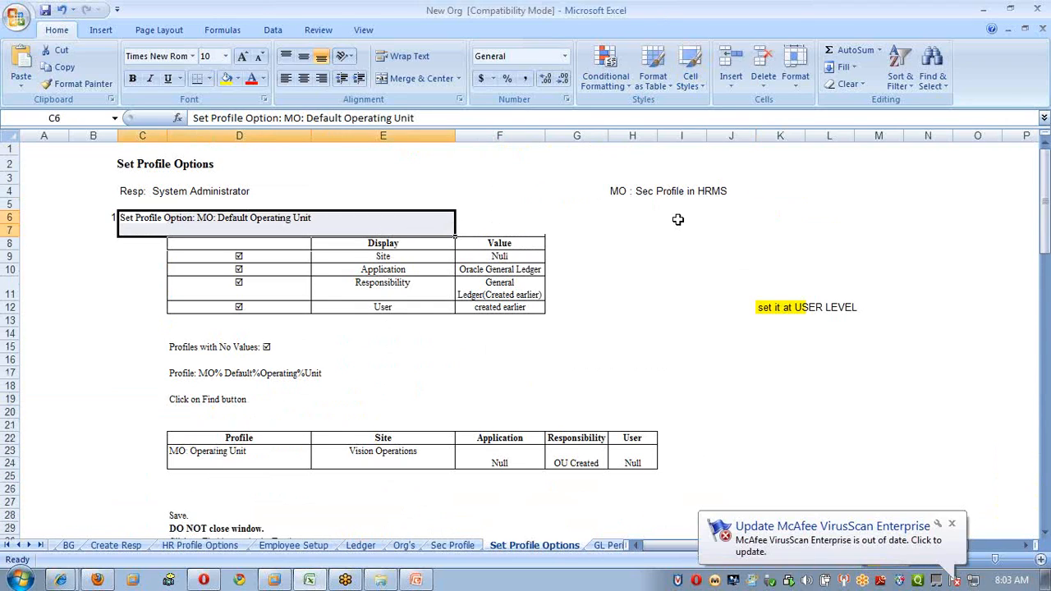
{"action": "scroll", "coordinate": [673, 224], "scroll_direction": "down", "scroll_amount": 12}
{"action": "scroll", "coordinate": [665, 230], "scroll_direction": "down", "scroll_amount": 3}
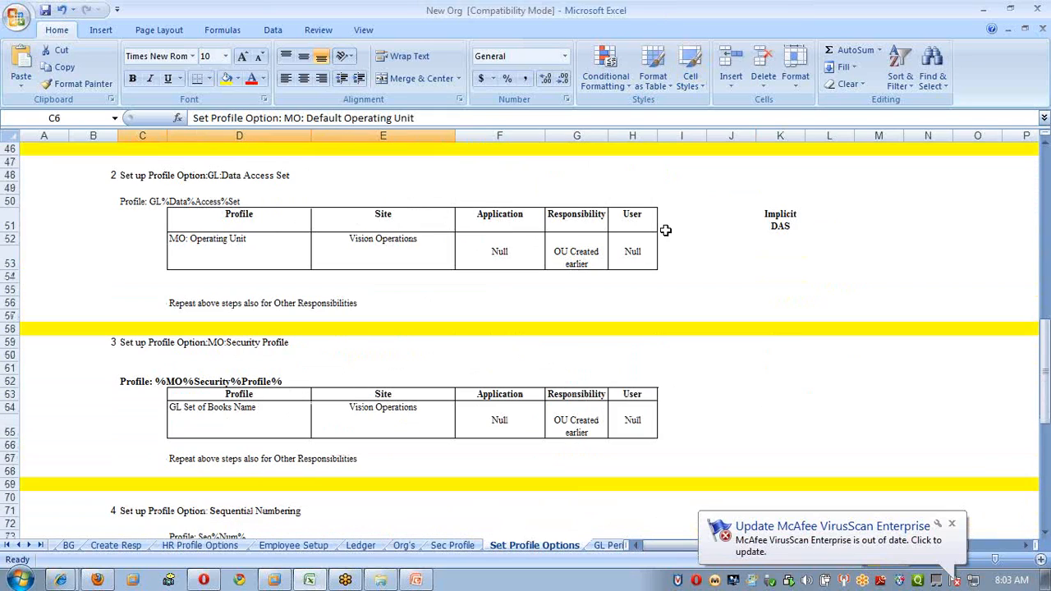
{"action": "left_click_drag", "start_coordinate": [156, 341], "coordinate": [447, 343]}
{"action": "scroll", "coordinate": [592, 354], "scroll_direction": "up", "scroll_amount": 3}
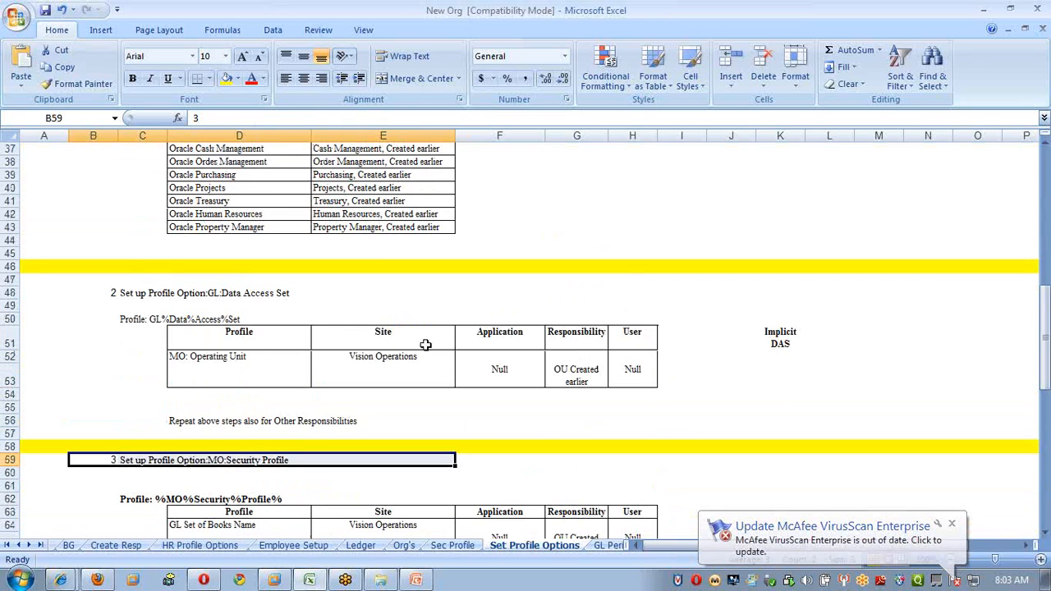
{"action": "left_click_drag", "start_coordinate": [164, 294], "coordinate": [444, 294]}
{"action": "left_click", "coordinate": [581, 293]}
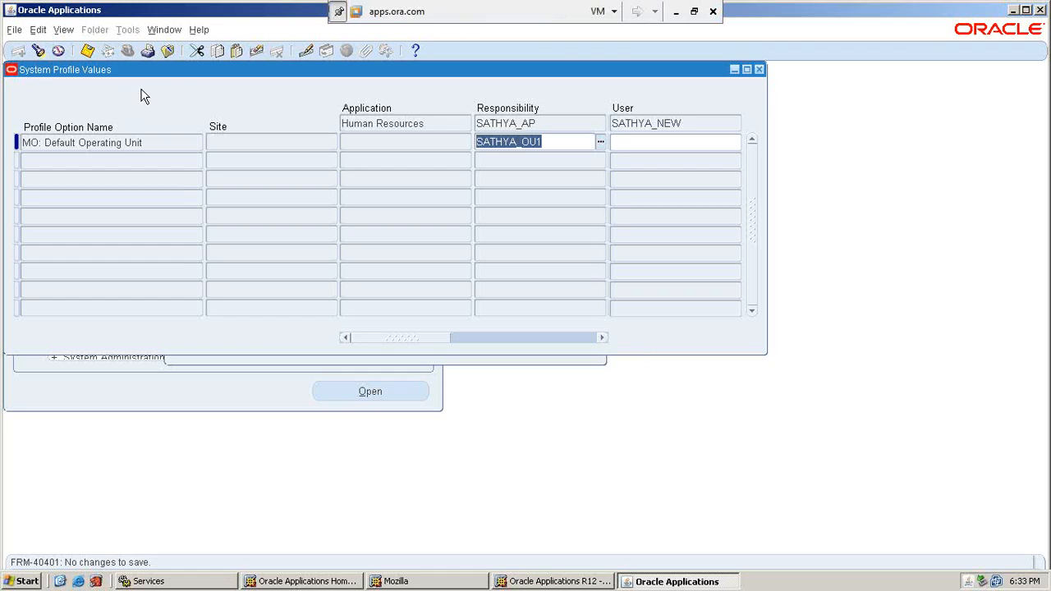
Close the profile forms and reopen a fresh System Profile Values search.
{"action": "left_click", "coordinate": [165, 29]}
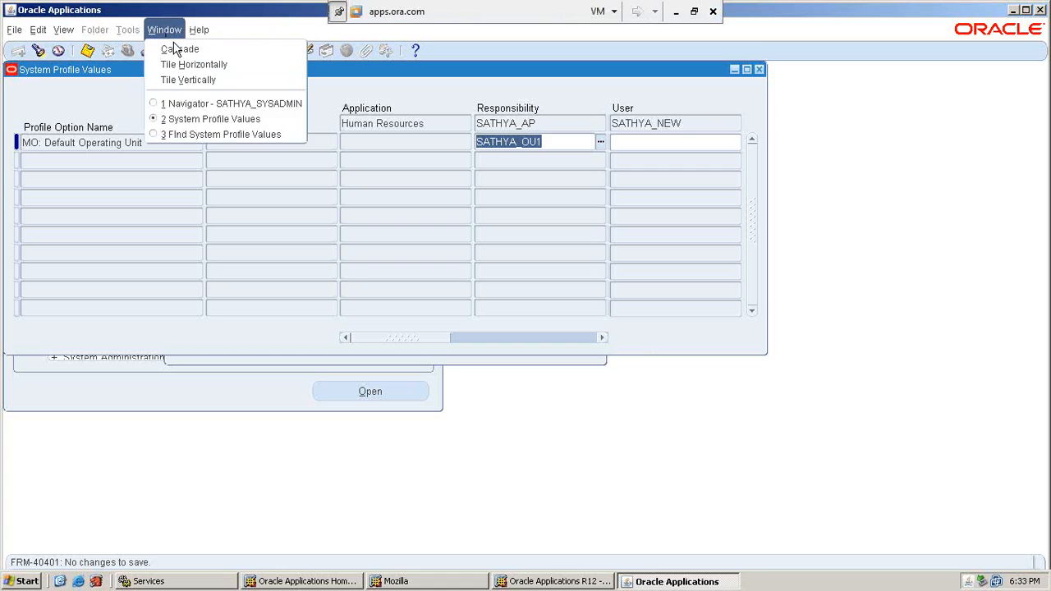
{"action": "left_click", "coordinate": [213, 136]}
{"action": "left_click", "coordinate": [675, 12]}
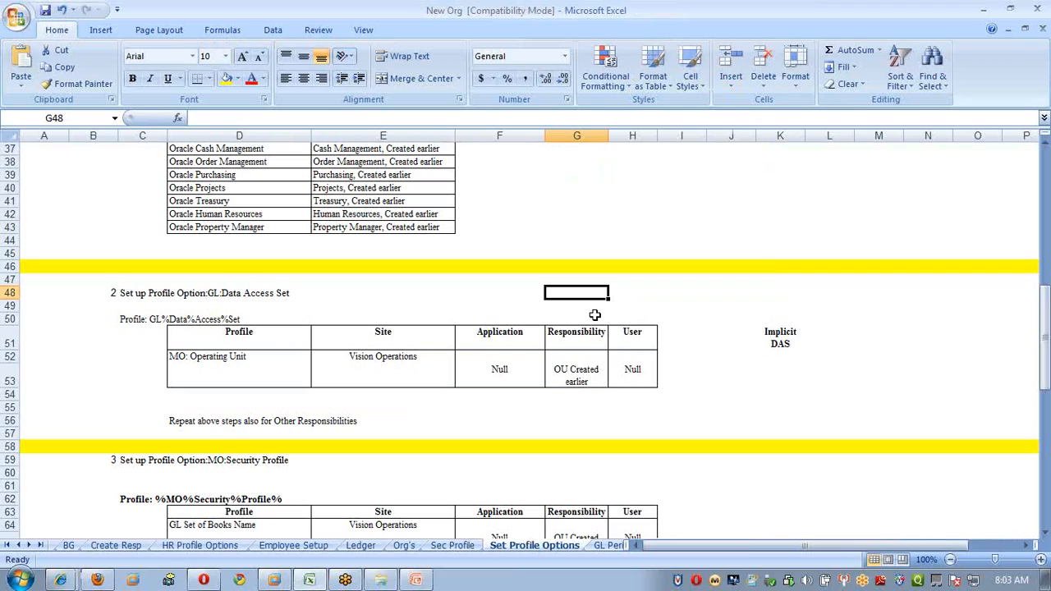
{"action": "key", "text": "alt+Tab"}
{"action": "left_click", "coordinate": [471, 149]}
{"action": "key", "text": "BackSpace"}
{"action": "key", "text": "BackSpace"}
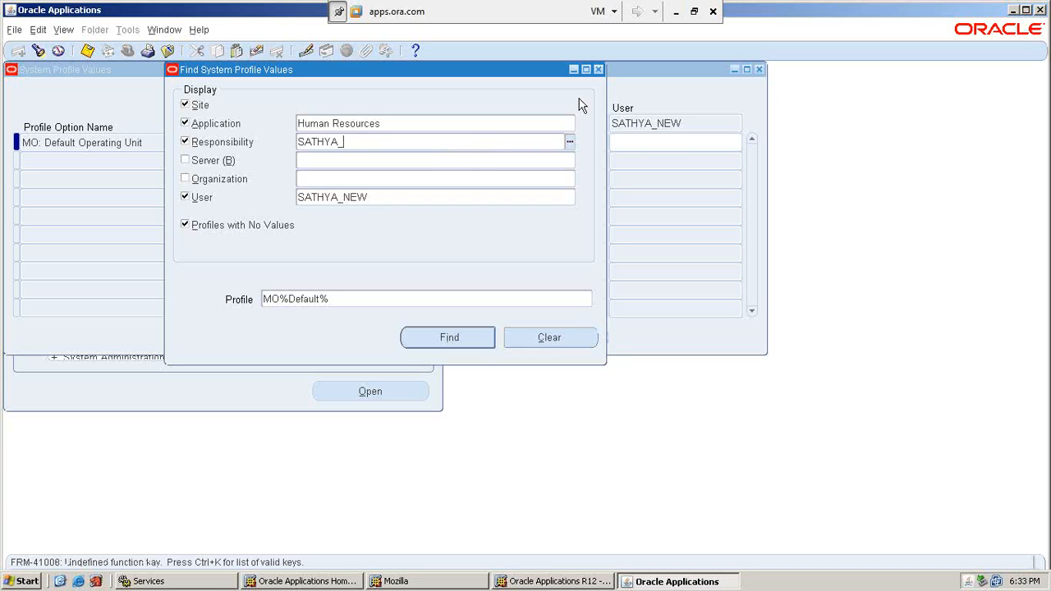
{"action": "left_click", "coordinate": [599, 69]}
{"action": "key", "text": "Return"}
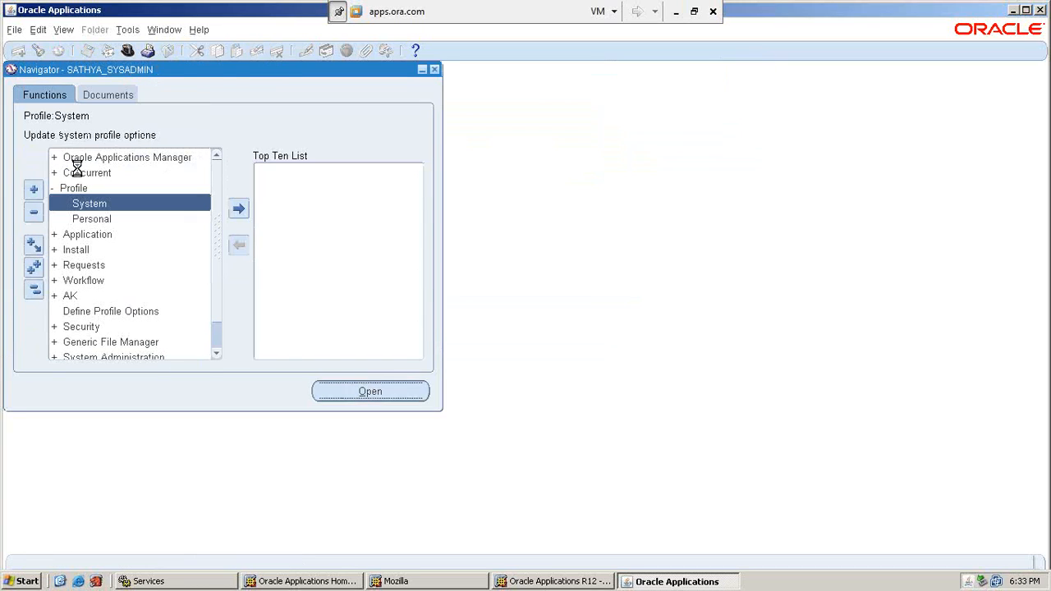
Filter by application General Ledger and the custom General Ledger responsibility.
{"action": "left_click", "coordinate": [320, 125]}
{"action": "type", "text": "General"}
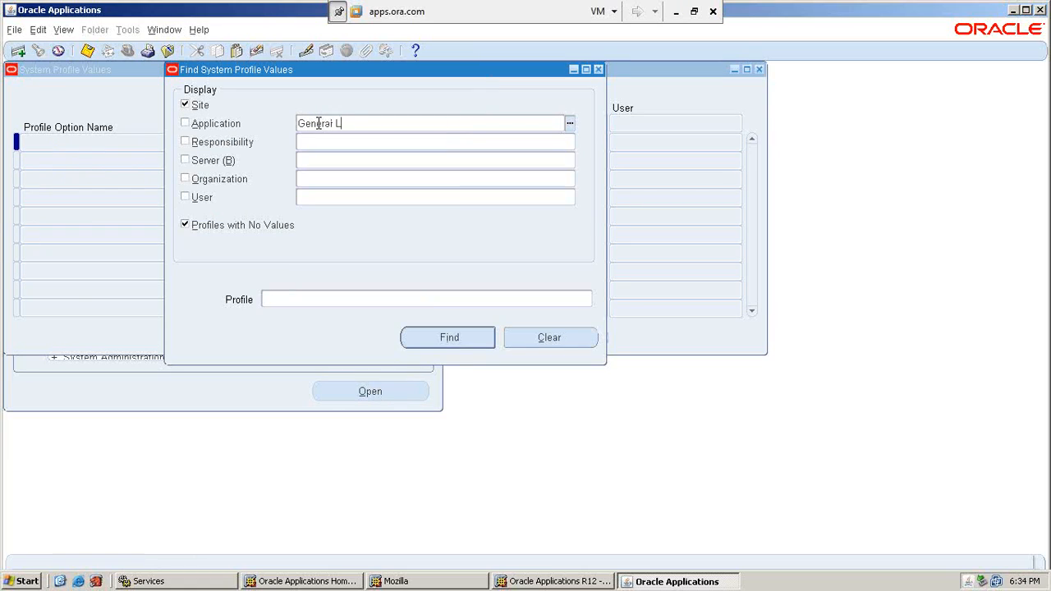
{"action": "type", "text": " L"}
{"action": "key", "text": "Tab"}
{"action": "type", "text": "SATHYA"}
{"action": "key", "text": "Tab"}
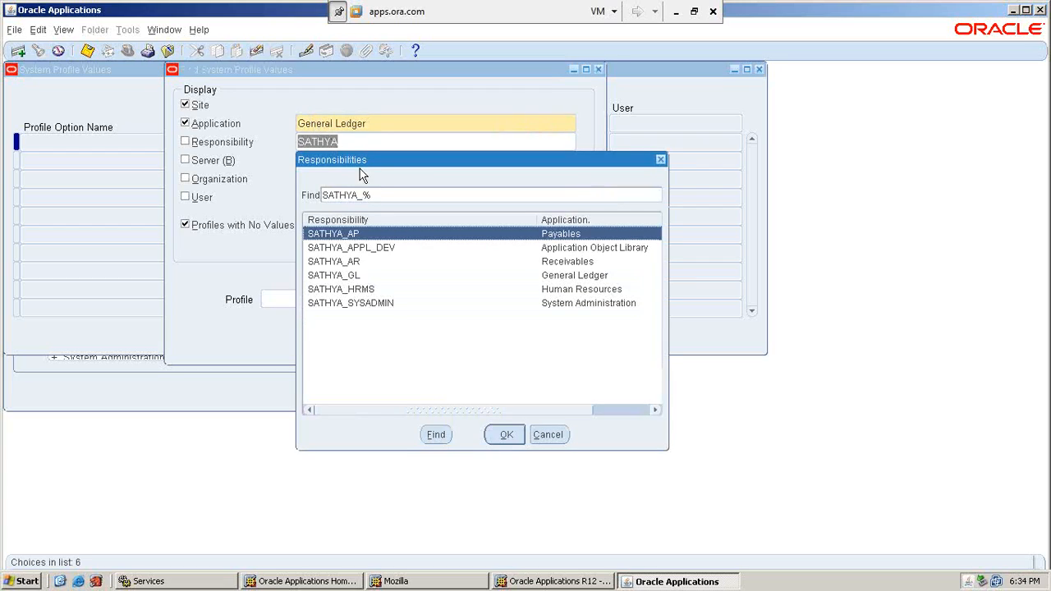
{"action": "double_click", "coordinate": [370, 276]}
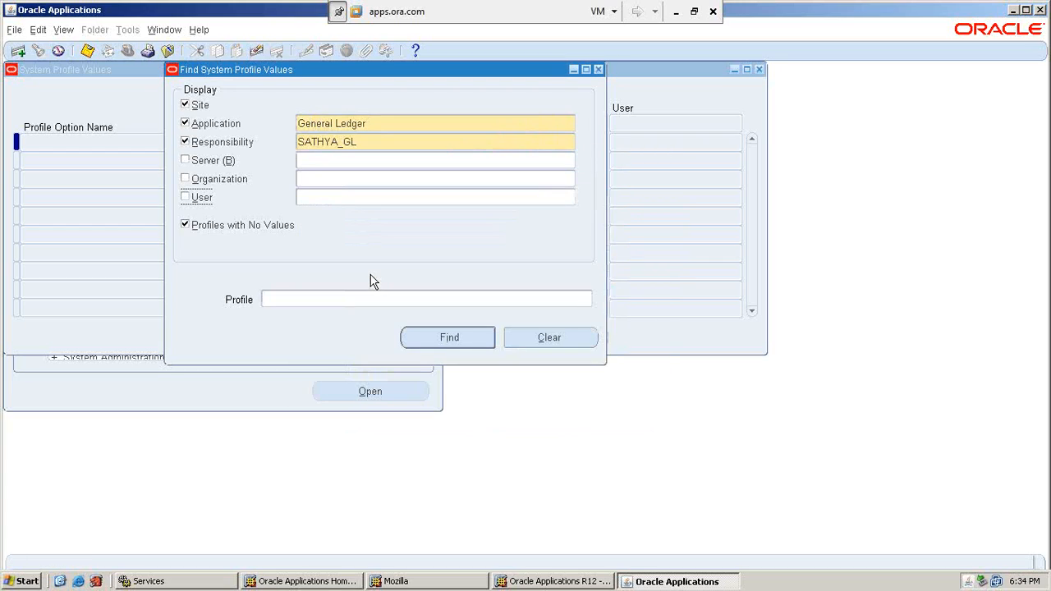
Add the new user as a filter and find profile GL%Data%Access%set.
{"action": "left_click", "coordinate": [340, 197]}
{"action": "type", "text": "SATHYA"}
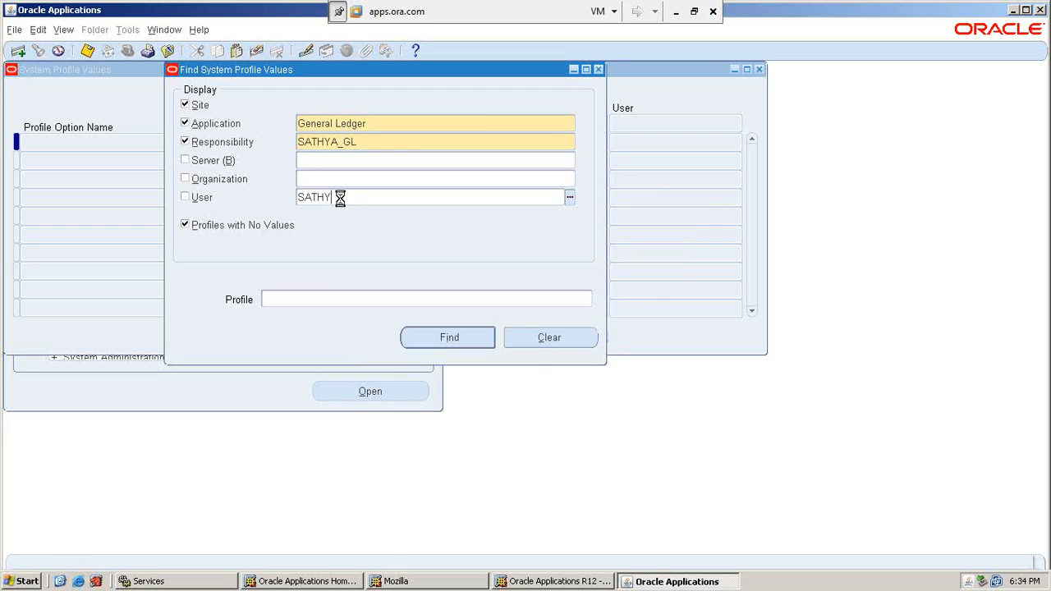
{"action": "key", "text": "Tab"}
{"action": "key", "text": "Down"}
{"action": "key", "text": "Return"}
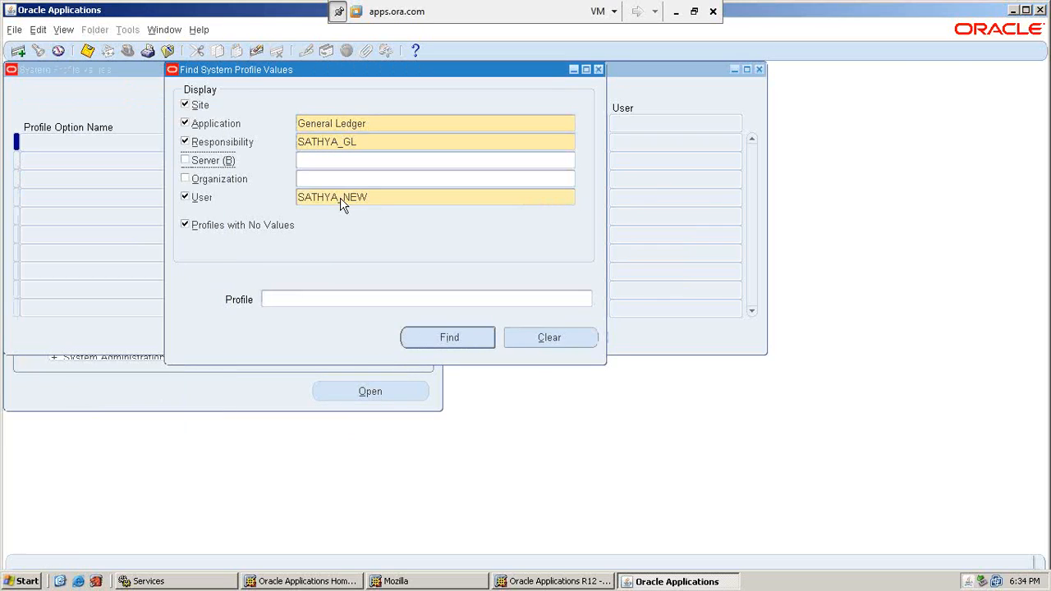
{"action": "left_click", "coordinate": [313, 303]}
{"action": "type", "text": "GL%Da"}
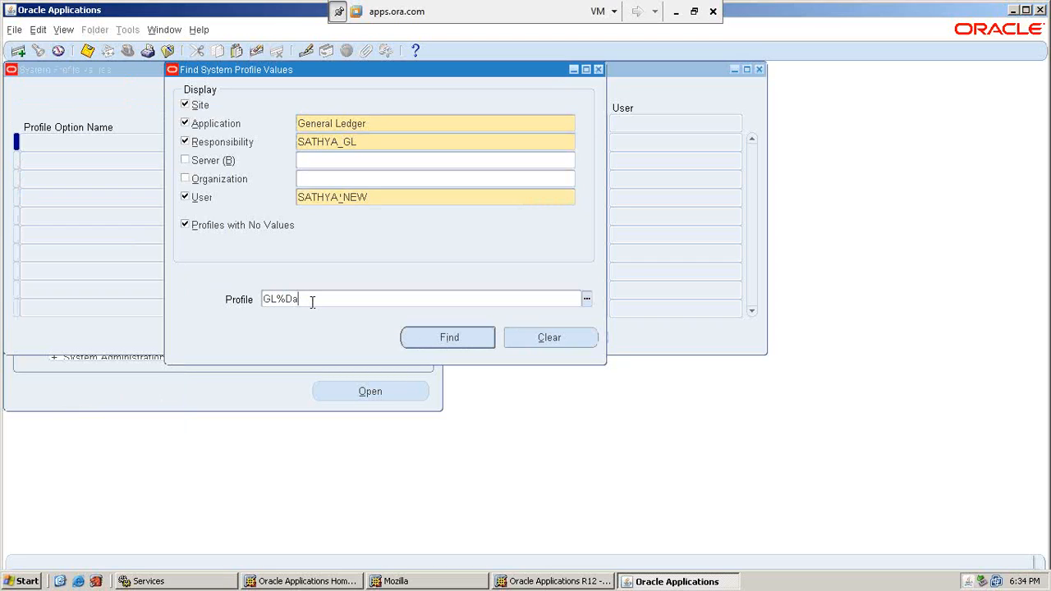
{"action": "type", "text": "ta%Access%set"}
{"action": "key", "text": "Return"}
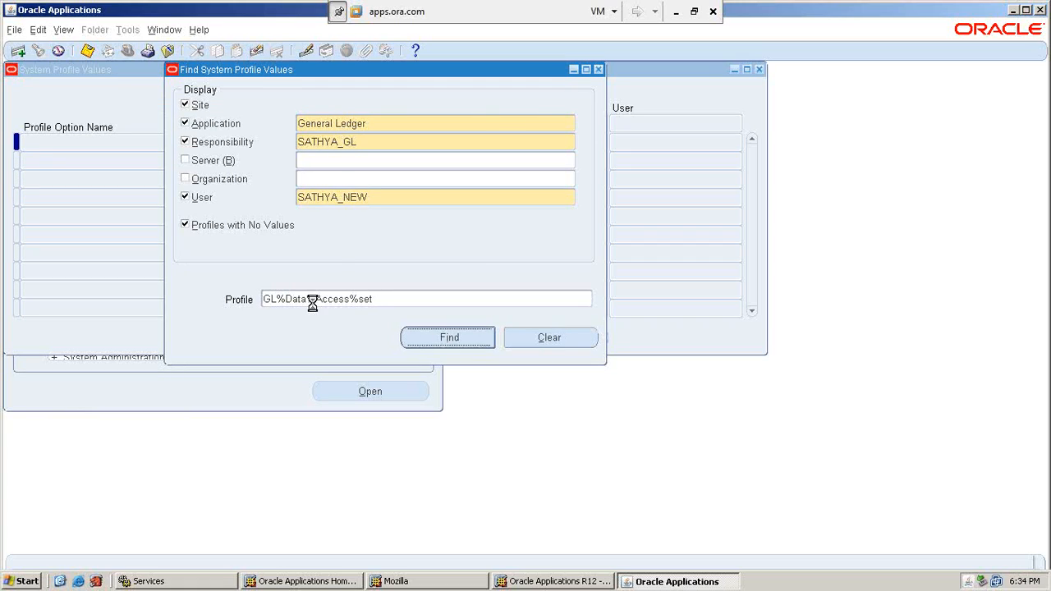
{"action": "key", "text": "Tab"}
Enter the PL data access set as the responsibility-level GL: Data Access Set value and save.
{"action": "key", "text": "Tab"}
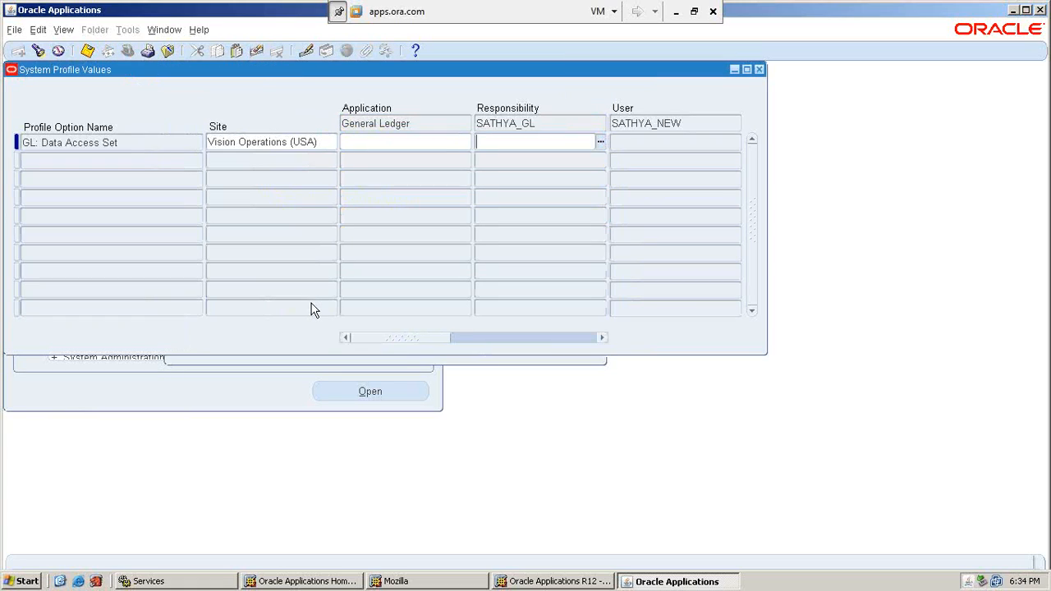
{"action": "type", "text": "SATH"}
{"action": "key", "text": "Tab"}
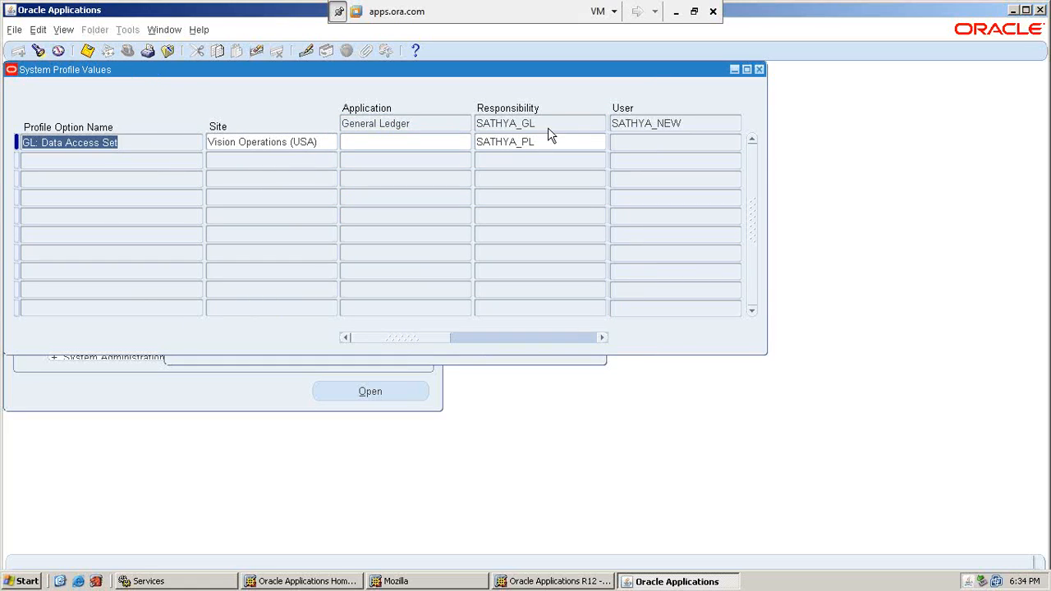
{"action": "left_click", "coordinate": [568, 146]}
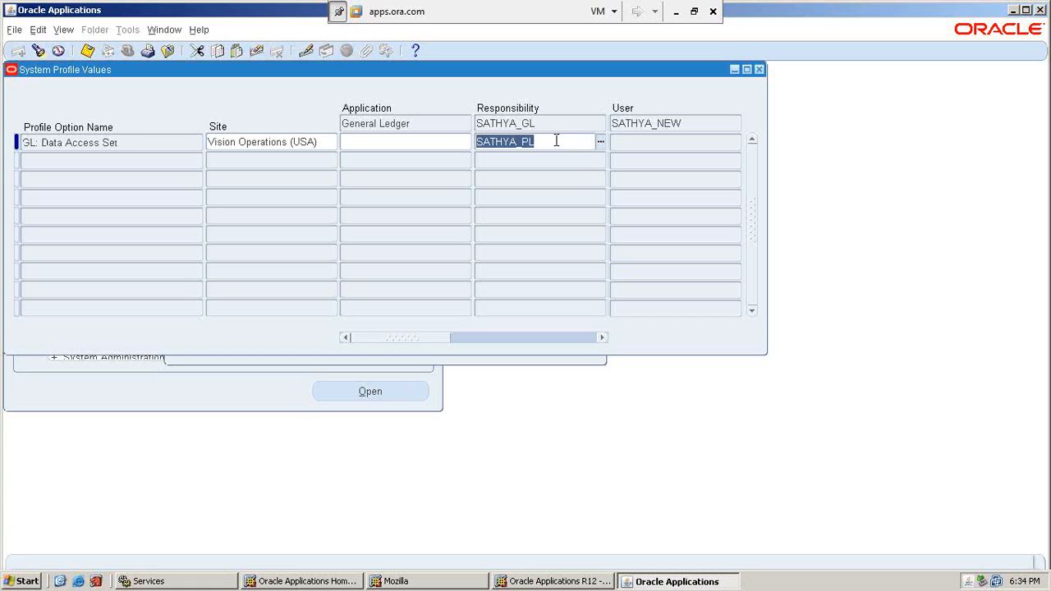
{"action": "left_click", "coordinate": [87, 52]}
{"action": "left_click", "coordinate": [88, 51]}
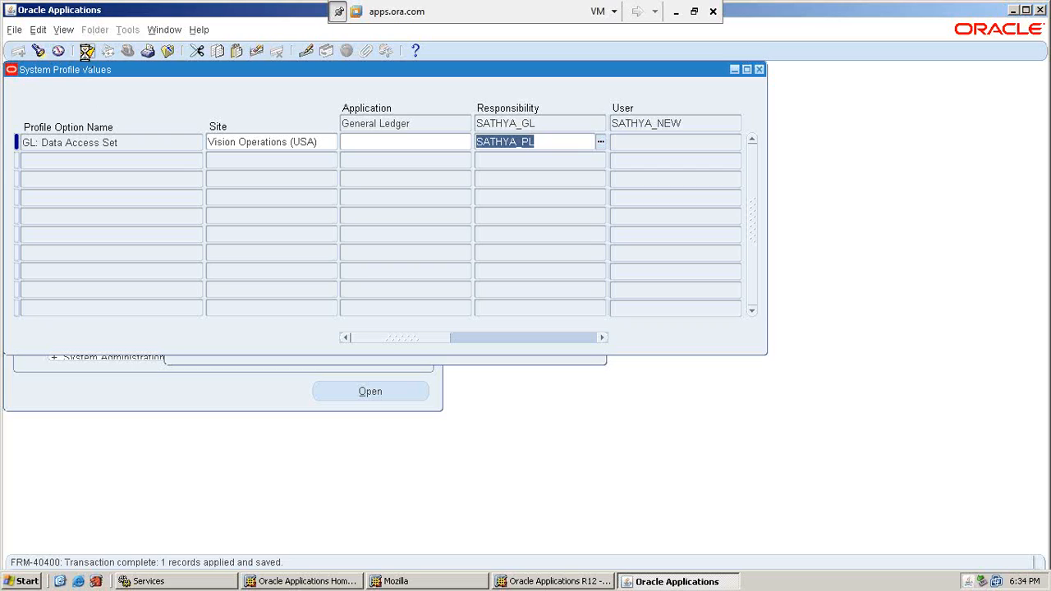
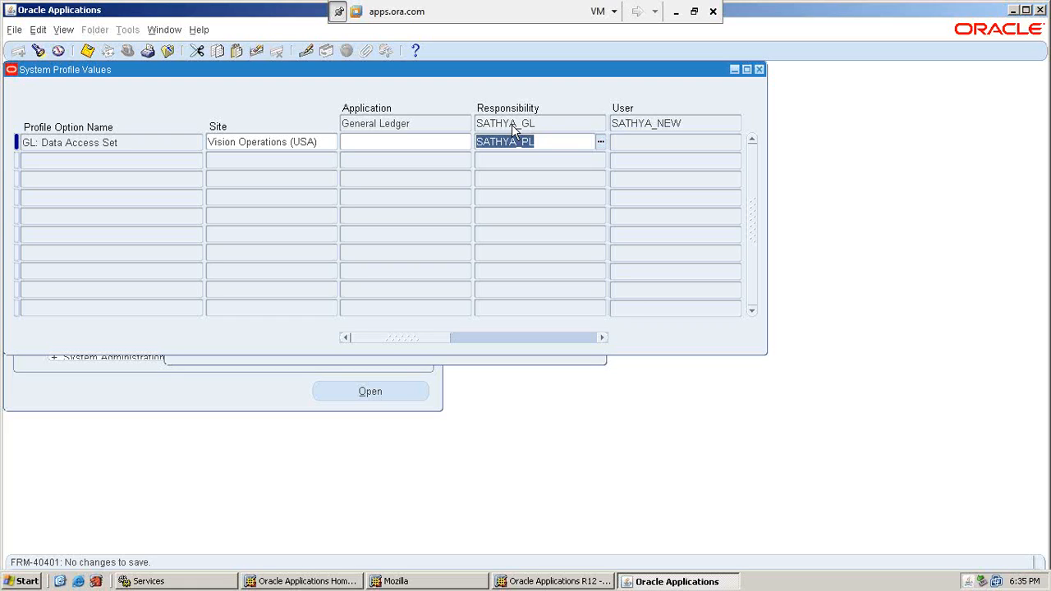
Leave the remote session and scroll Excel's Set Profile Options sheet to the Run Replicate Seed Data notes.
{"action": "left_click", "coordinate": [557, 142]}
{"action": "left_click", "coordinate": [675, 12]}
{"action": "scroll", "coordinate": [455, 374], "scroll_direction": "down", "scroll_amount": 7}
{"action": "scroll", "coordinate": [455, 378], "scroll_direction": "down", "scroll_amount": 2}
{"action": "scroll", "coordinate": [455, 377], "scroll_direction": "down", "scroll_amount": 2}
{"action": "scroll", "coordinate": [455, 377], "scroll_direction": "down", "scroll_amount": 3}
{"action": "scroll", "coordinate": [444, 374], "scroll_direction": "down", "scroll_amount": 2}
{"action": "scroll", "coordinate": [424, 370], "scroll_direction": "up", "scroll_amount": 1}
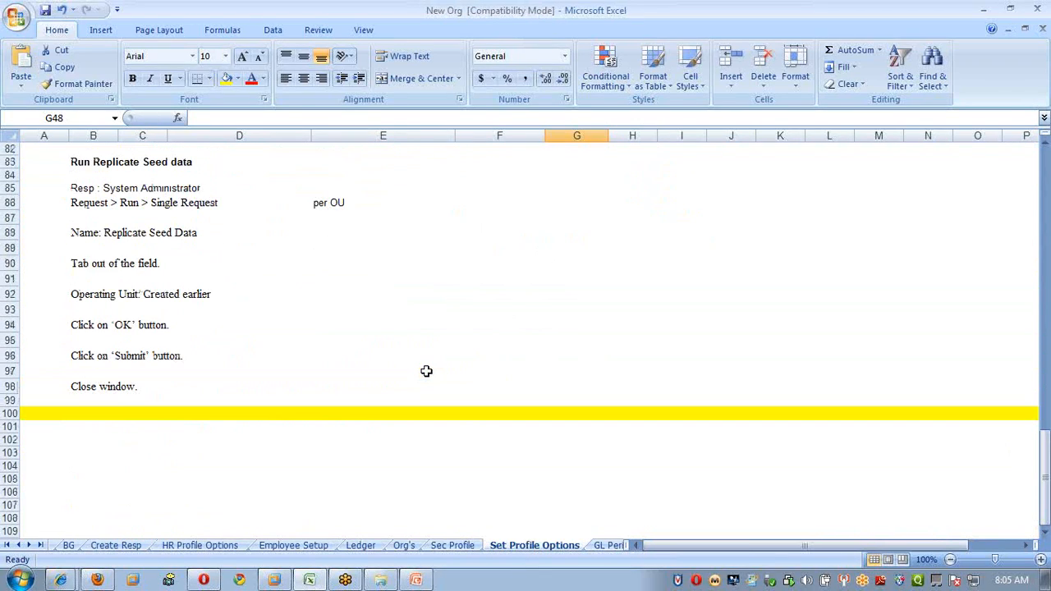
{"action": "left_click_drag", "start_coordinate": [46, 145], "coordinate": [198, 397]}
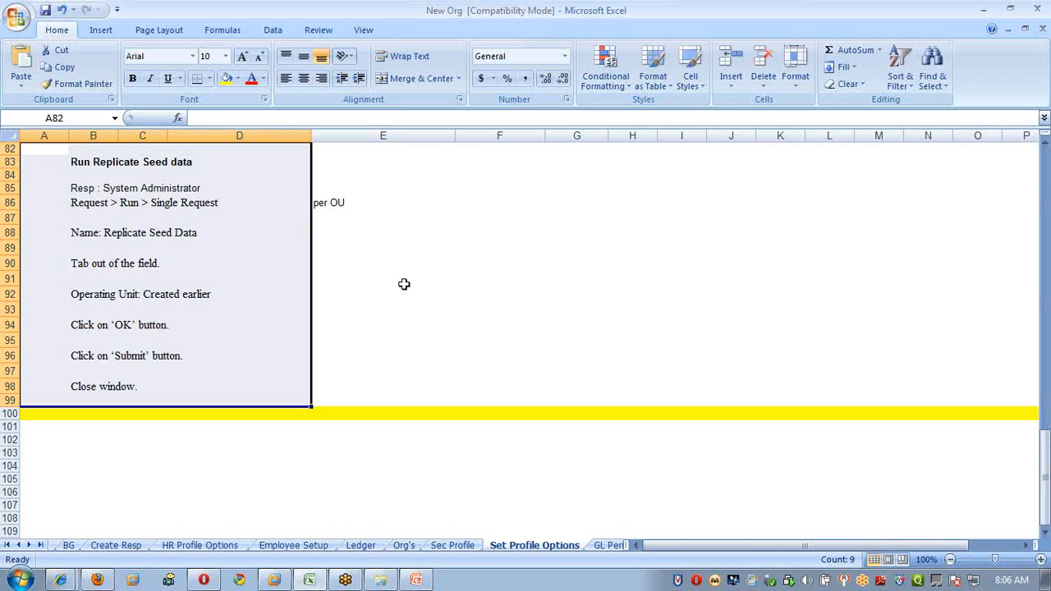
{"action": "left_click", "coordinate": [565, 249]}
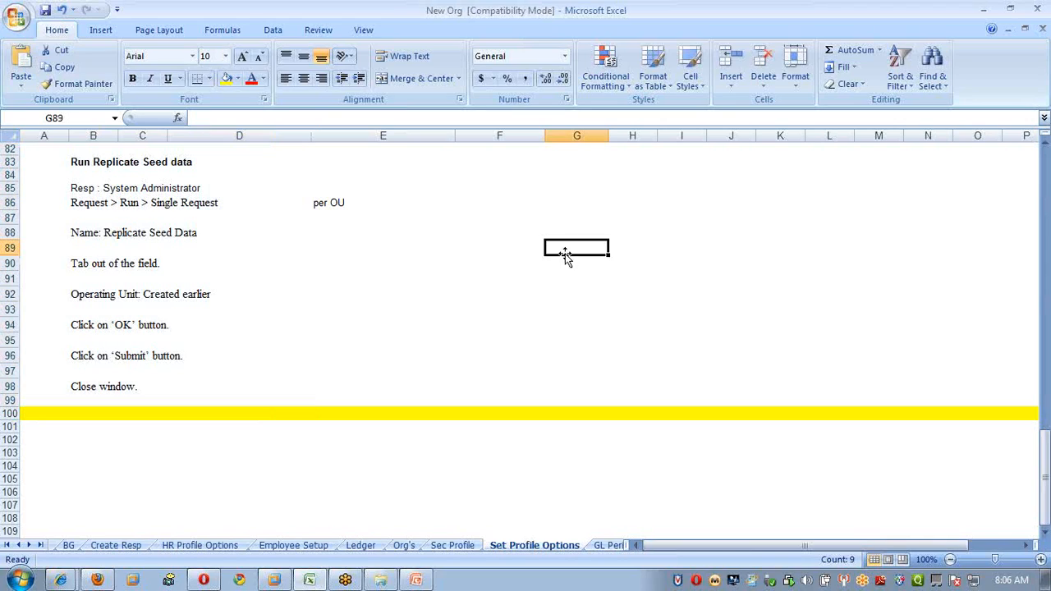
Back in Oracle, close the system profile values form and start a new single request.
{"action": "mouse_move", "coordinate": [274, 580]}
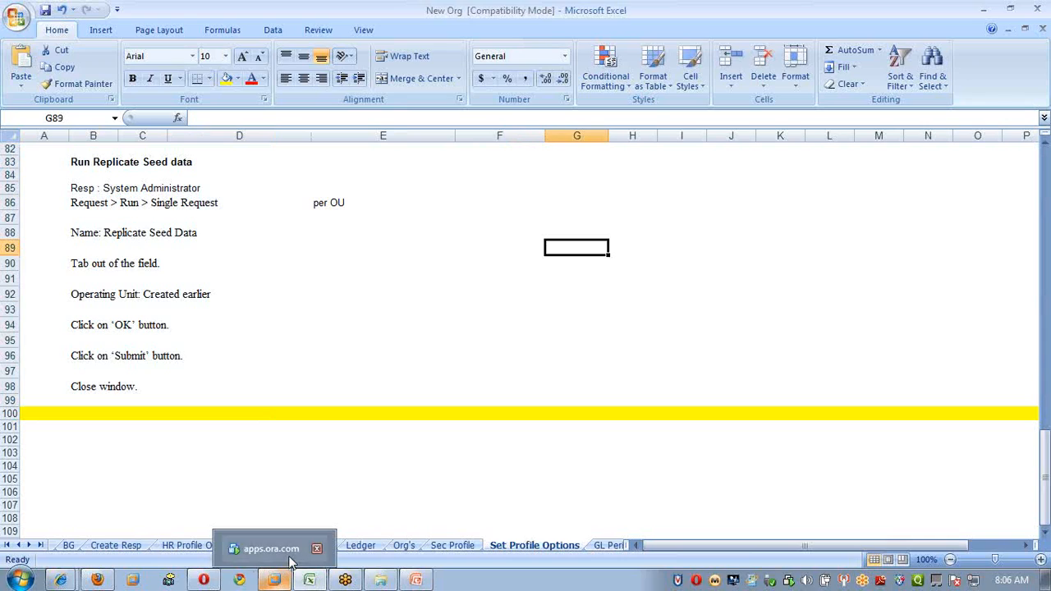
{"action": "left_click", "coordinate": [287, 558]}
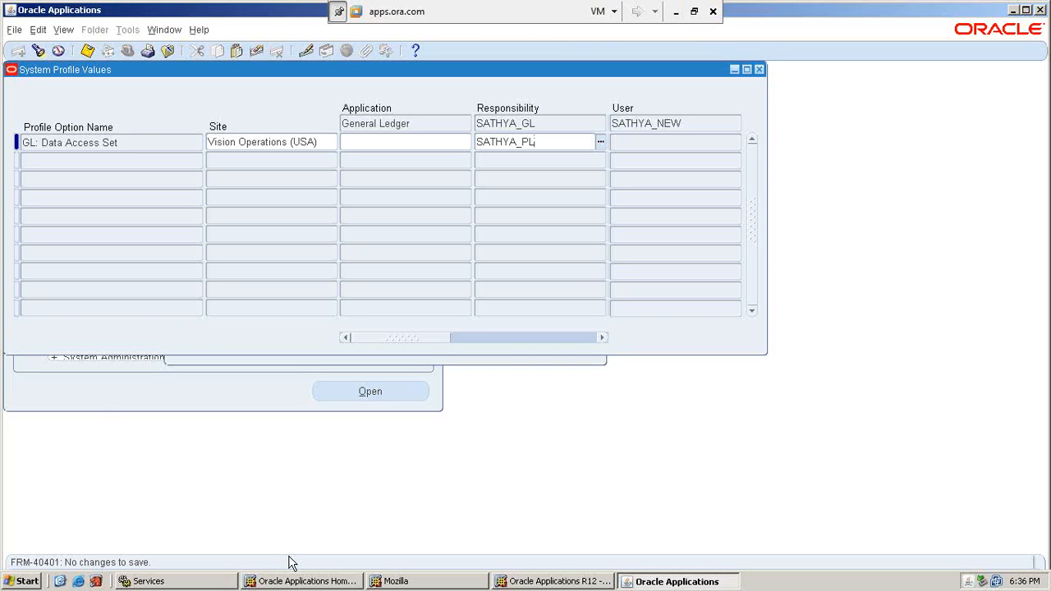
{"action": "left_click", "coordinate": [760, 70]}
{"action": "left_click", "coordinate": [67, 32]}
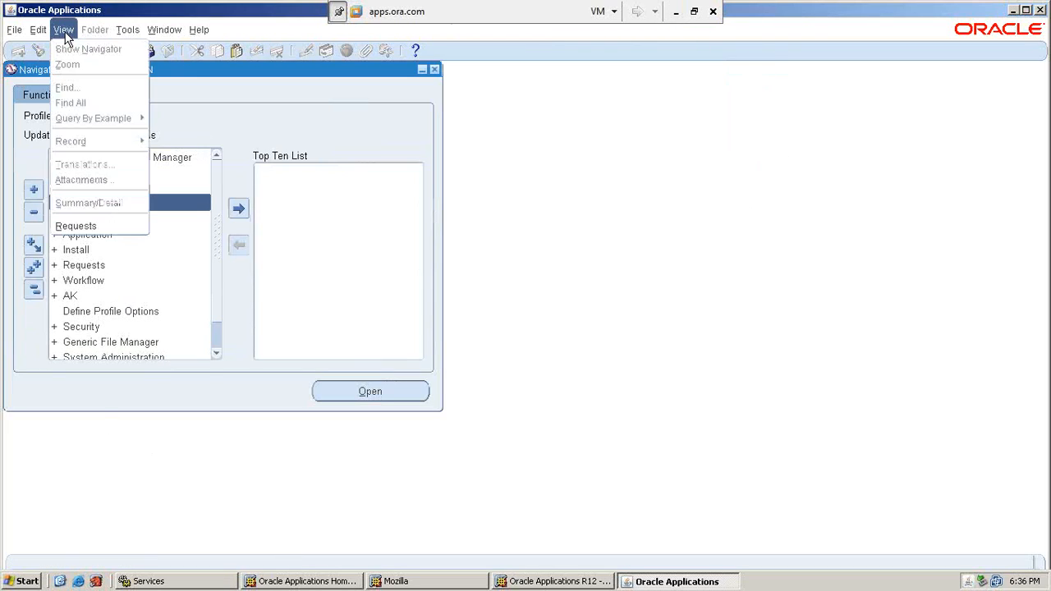
{"action": "left_click", "coordinate": [115, 228]}
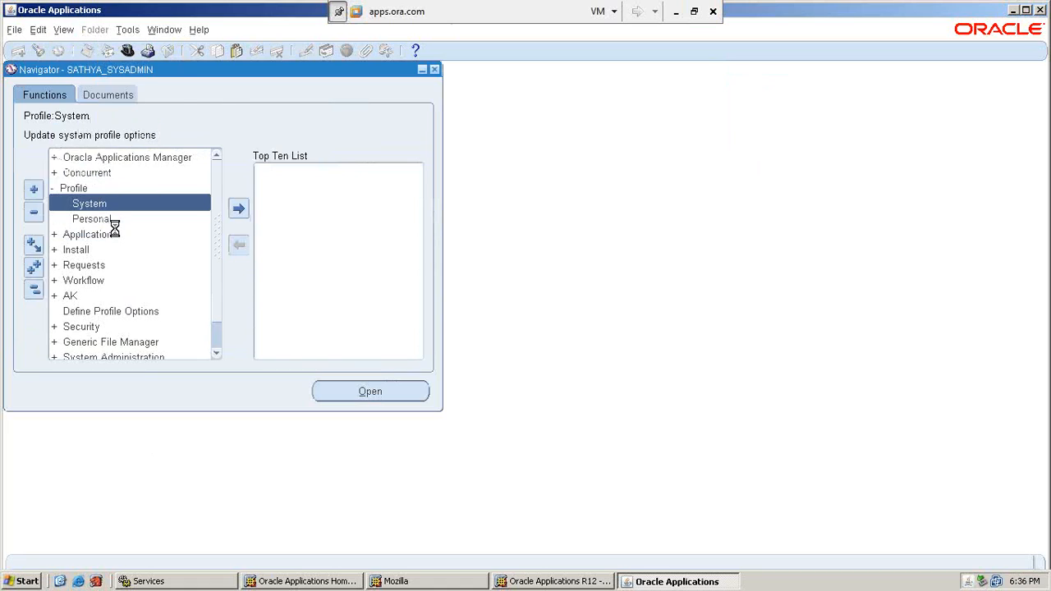
{"action": "left_click", "coordinate": [186, 397]}
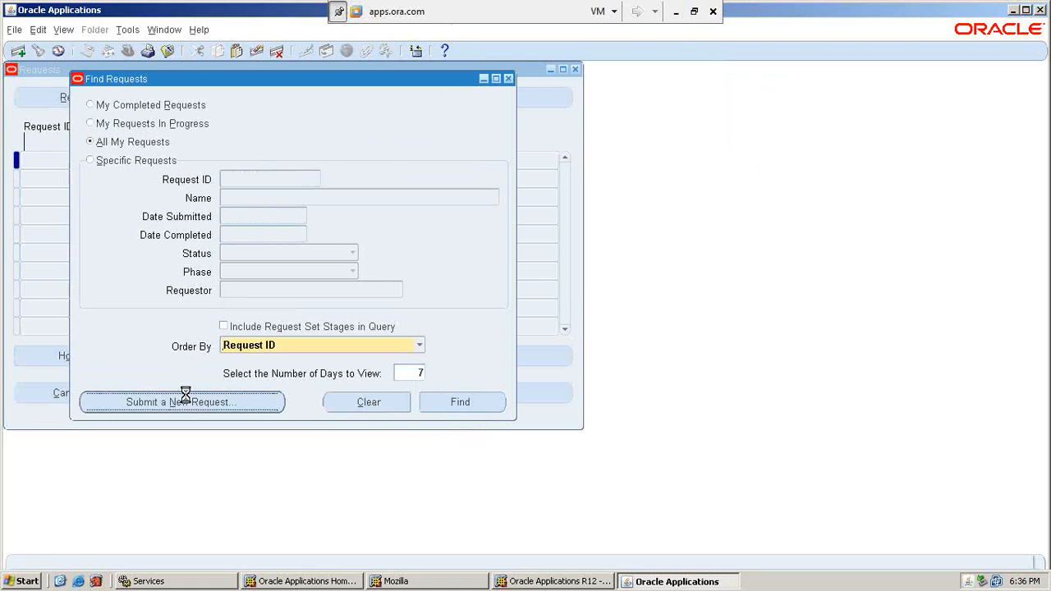
{"action": "left_click", "coordinate": [281, 327]}
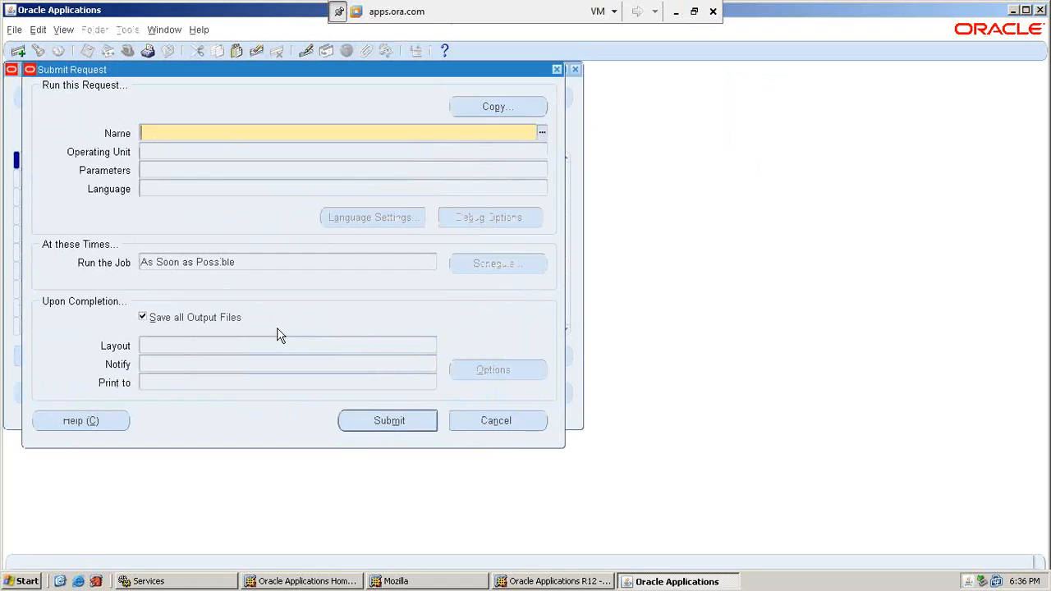
Submit Replicate Seed Data for operating unit SATHYA_OU1, declining another request.
{"action": "type", "text": "replicat"}
{"action": "key", "text": "Tab"}
{"action": "type", "text": "SATHY"}
{"action": "key", "text": "Tab"}
{"action": "left_click", "coordinate": [496, 346]}
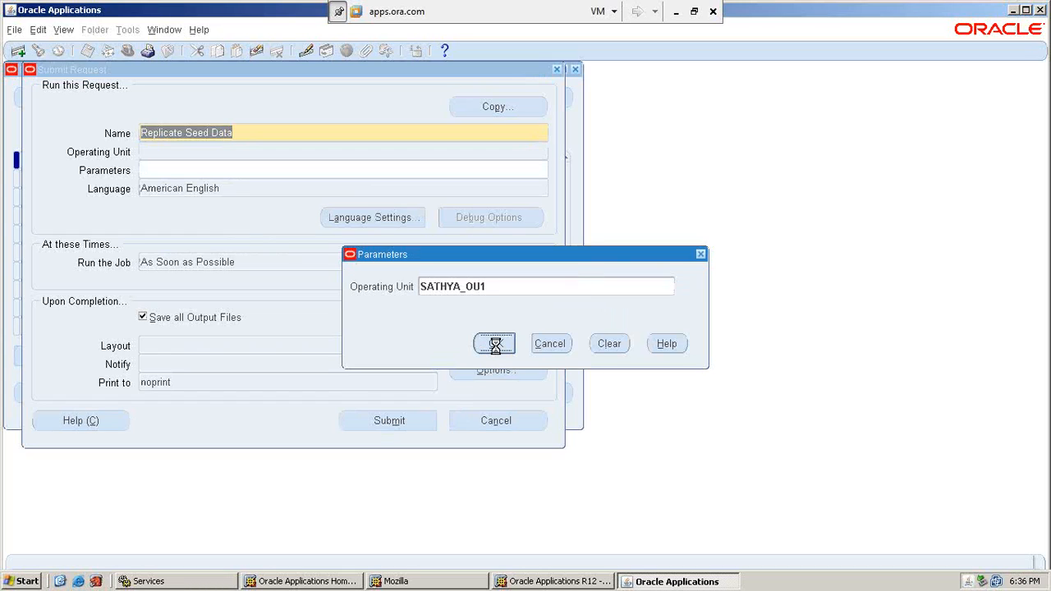
{"action": "left_click", "coordinate": [410, 425]}
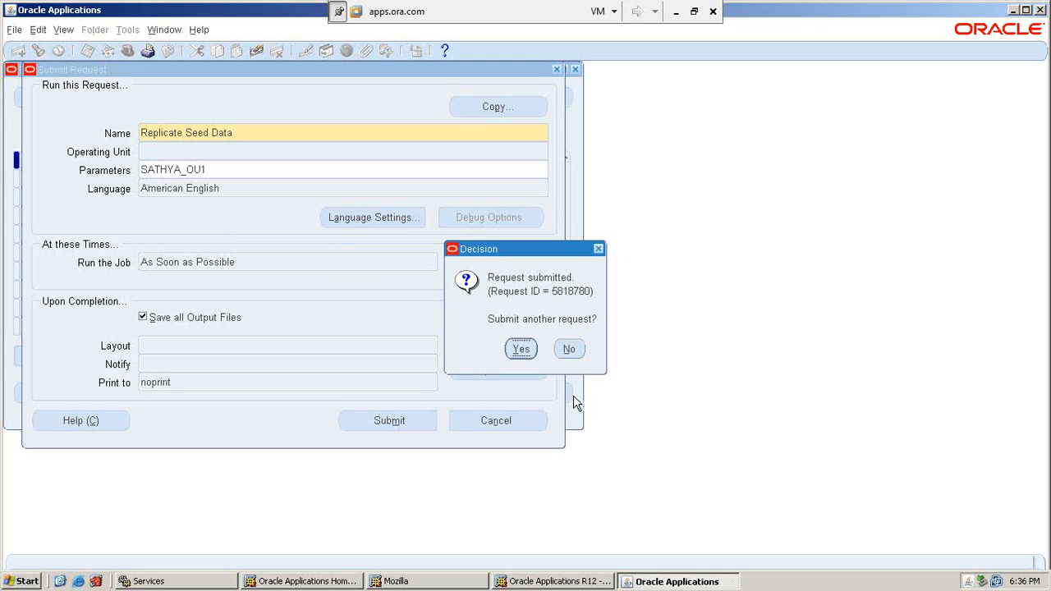
{"action": "left_click", "coordinate": [570, 350]}
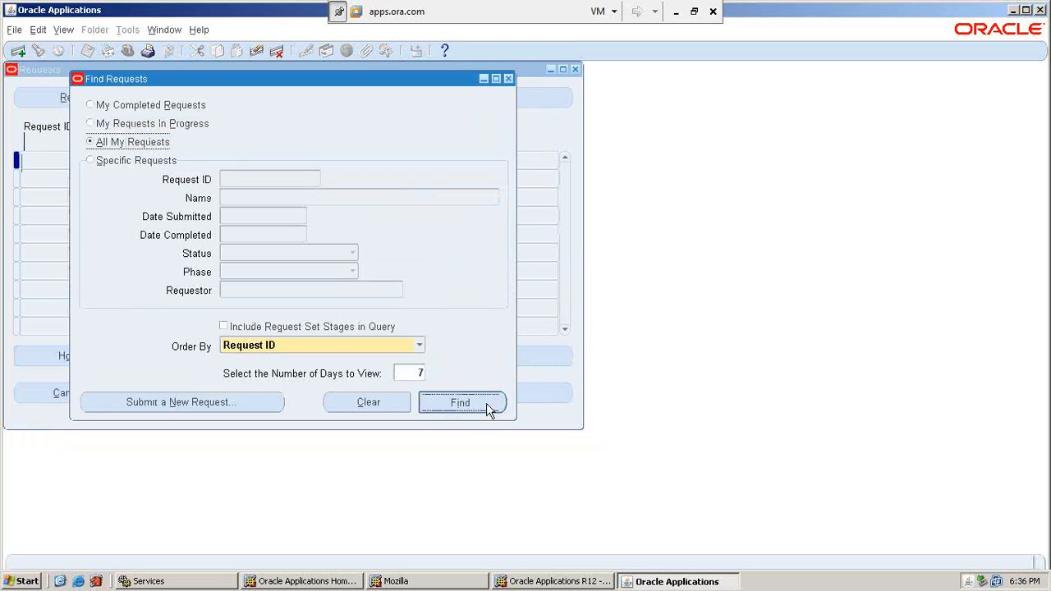
{"action": "left_click", "coordinate": [488, 408]}
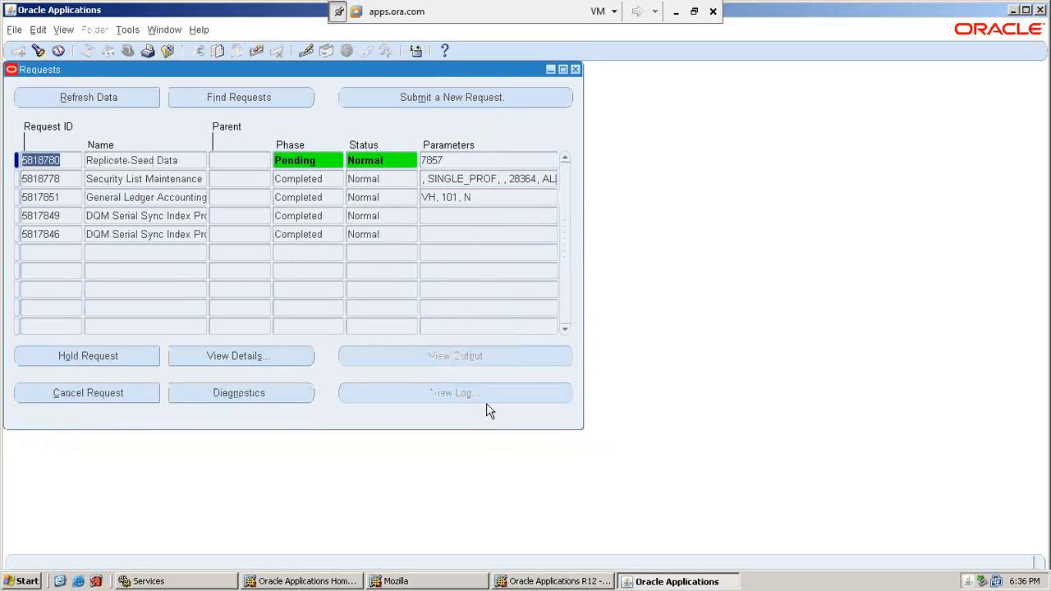
Refresh the requests list until Replicate Seed Data shows Completed, Normal, then close it.
{"action": "left_click", "coordinate": [97, 92]}
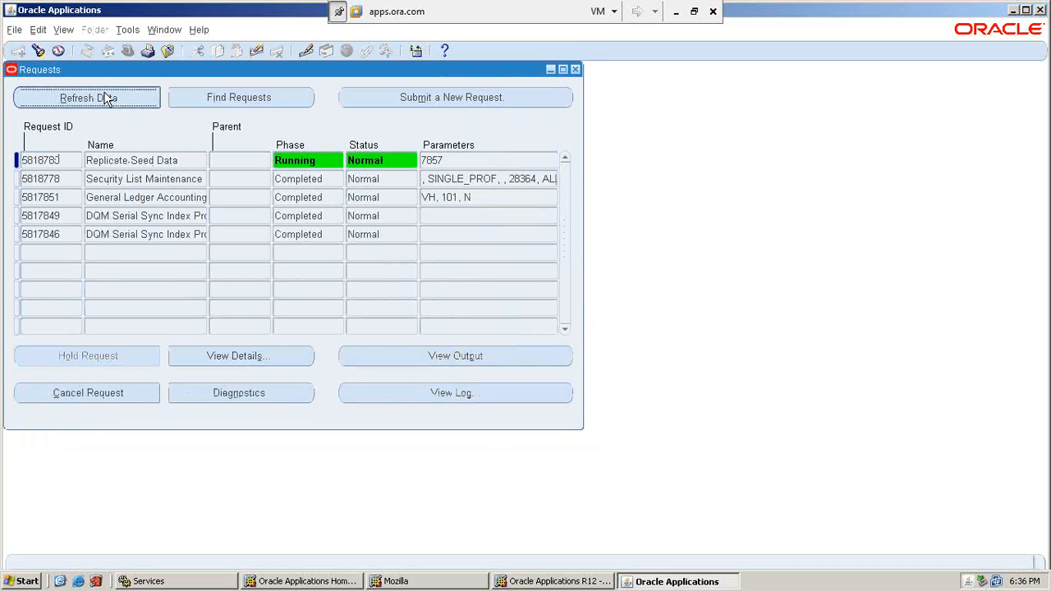
{"action": "left_click", "coordinate": [105, 92]}
{"action": "left_click", "coordinate": [105, 97]}
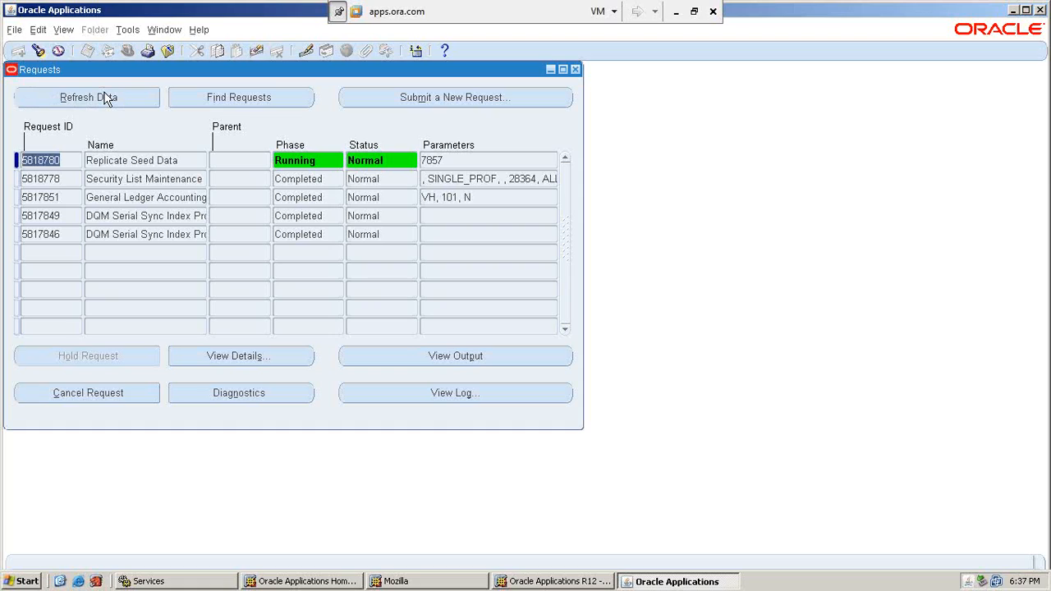
{"action": "left_click", "coordinate": [105, 98]}
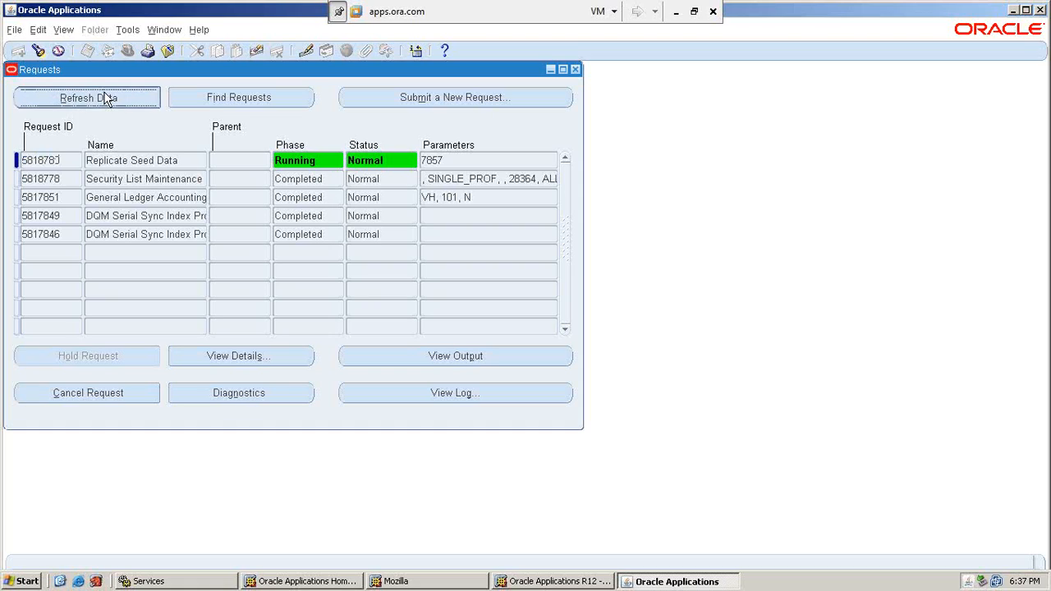
{"action": "left_click", "coordinate": [105, 99]}
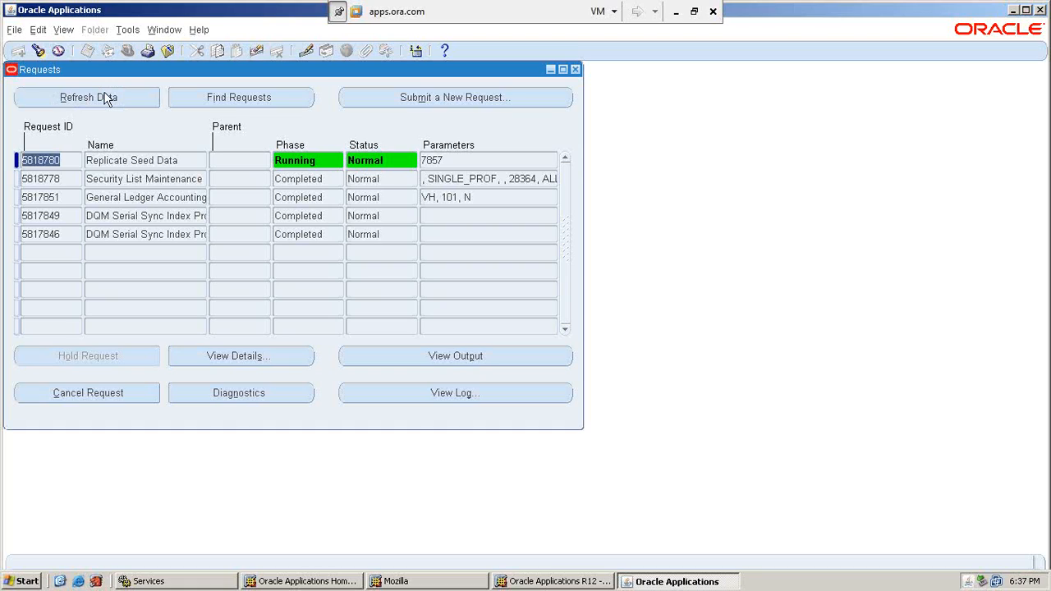
{"action": "left_click", "coordinate": [105, 96]}
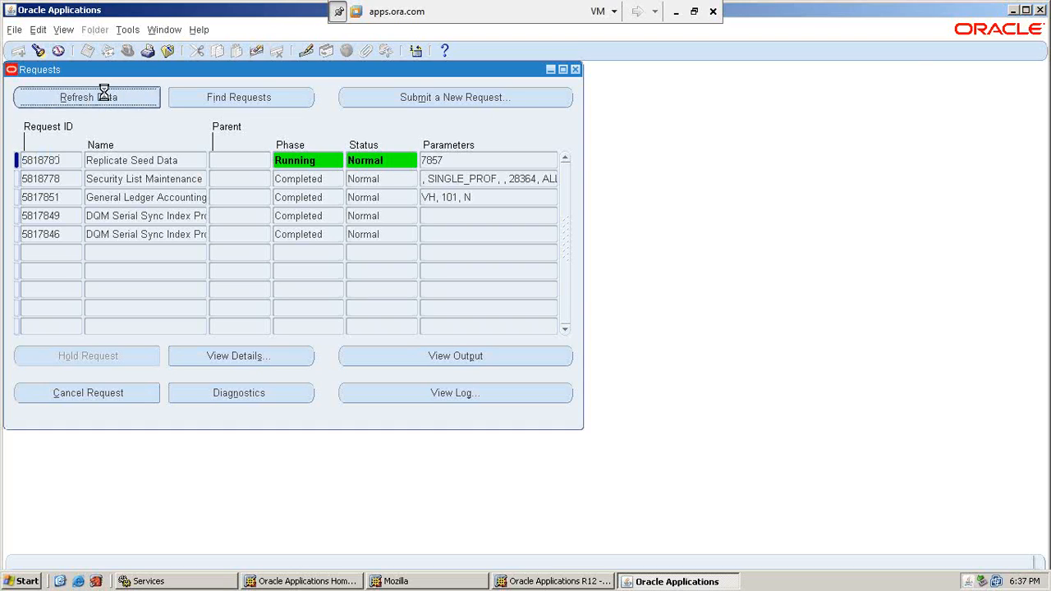
{"action": "left_click", "coordinate": [106, 98]}
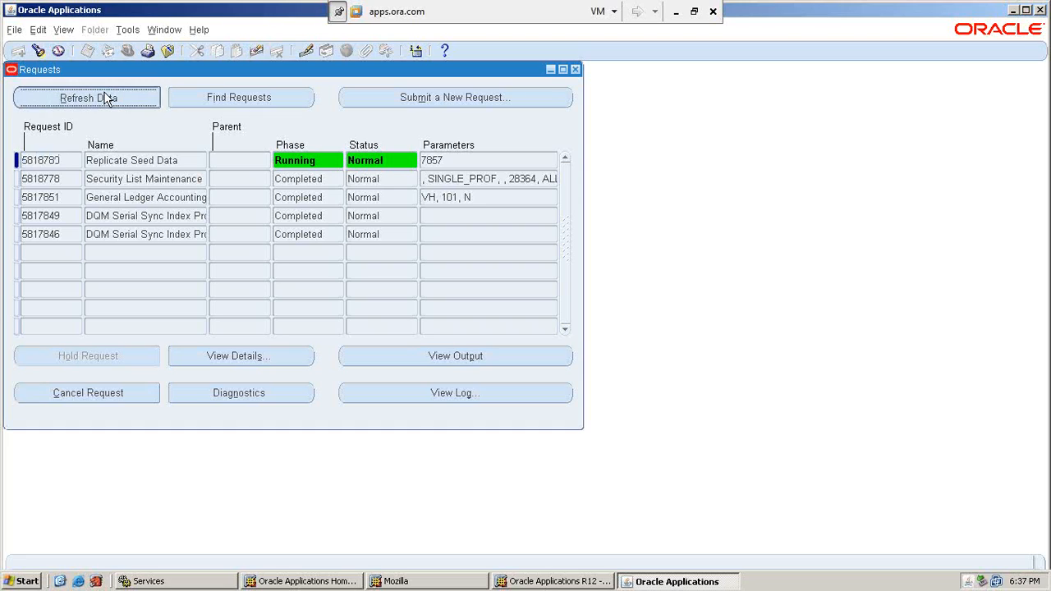
{"action": "left_click", "coordinate": [105, 97]}
{"action": "left_click", "coordinate": [104, 94]}
{"action": "left_click", "coordinate": [104, 92]}
{"action": "left_click", "coordinate": [105, 93]}
{"action": "left_click", "coordinate": [104, 92]}
{"action": "left_click", "coordinate": [104, 92]}
{"action": "left_click", "coordinate": [104, 92]}
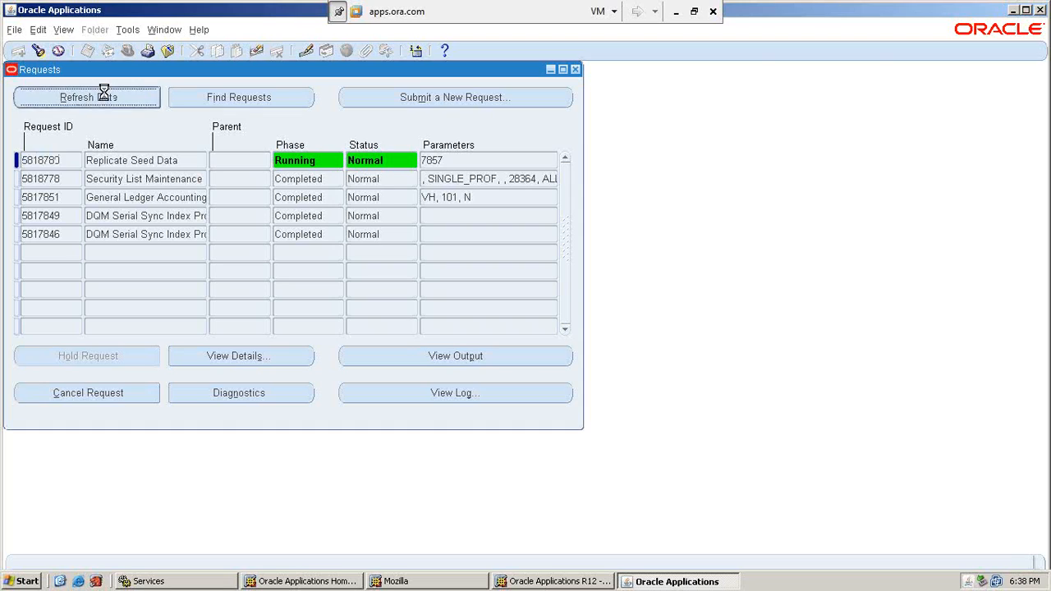
{"action": "left_click", "coordinate": [104, 93]}
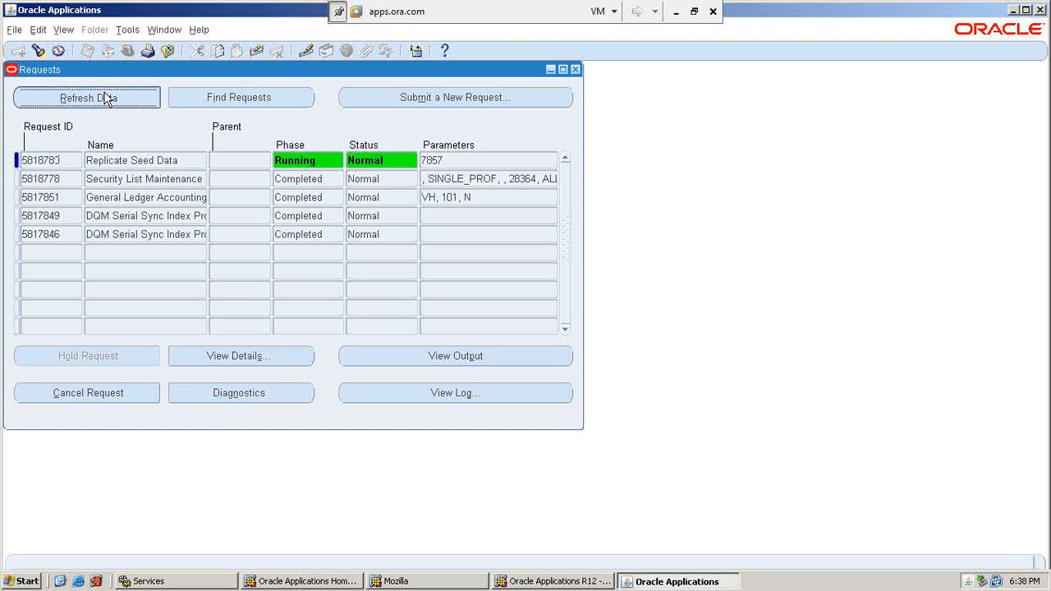
{"action": "left_click", "coordinate": [106, 96]}
{"action": "left_click", "coordinate": [104, 93]}
{"action": "left_click", "coordinate": [107, 98]}
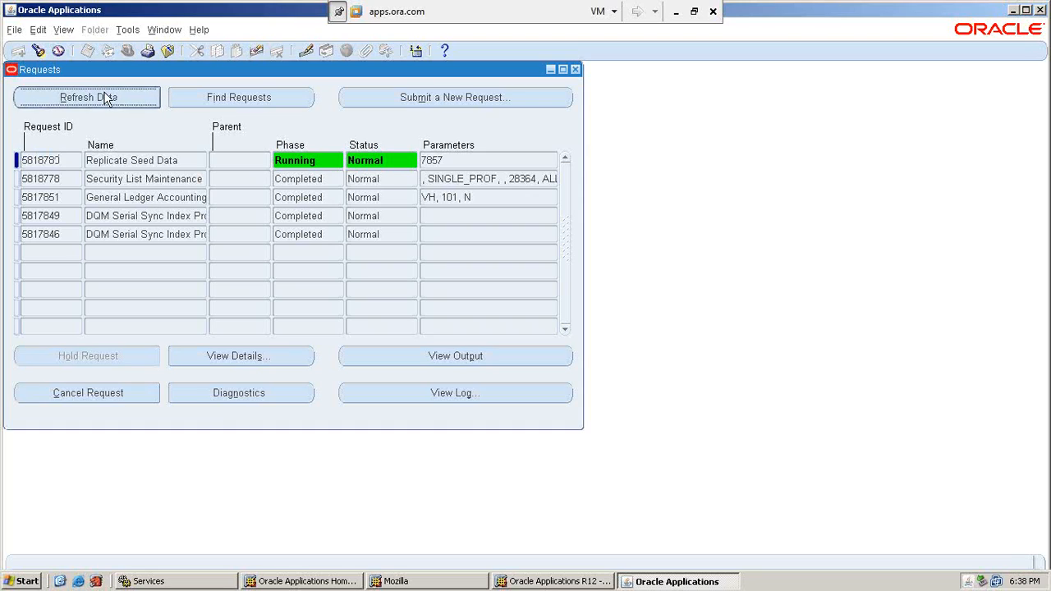
{"action": "left_click", "coordinate": [103, 93]}
{"action": "left_click", "coordinate": [103, 93]}
{"action": "left_click", "coordinate": [107, 97]}
{"action": "left_click", "coordinate": [107, 98]}
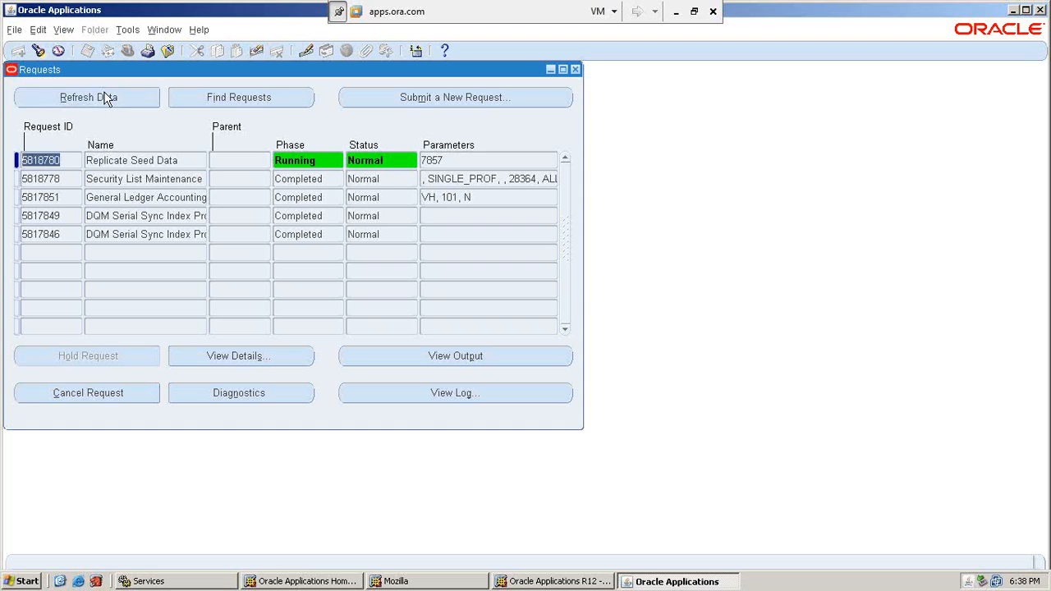
{"action": "left_click", "coordinate": [104, 92]}
{"action": "left_click", "coordinate": [103, 93]}
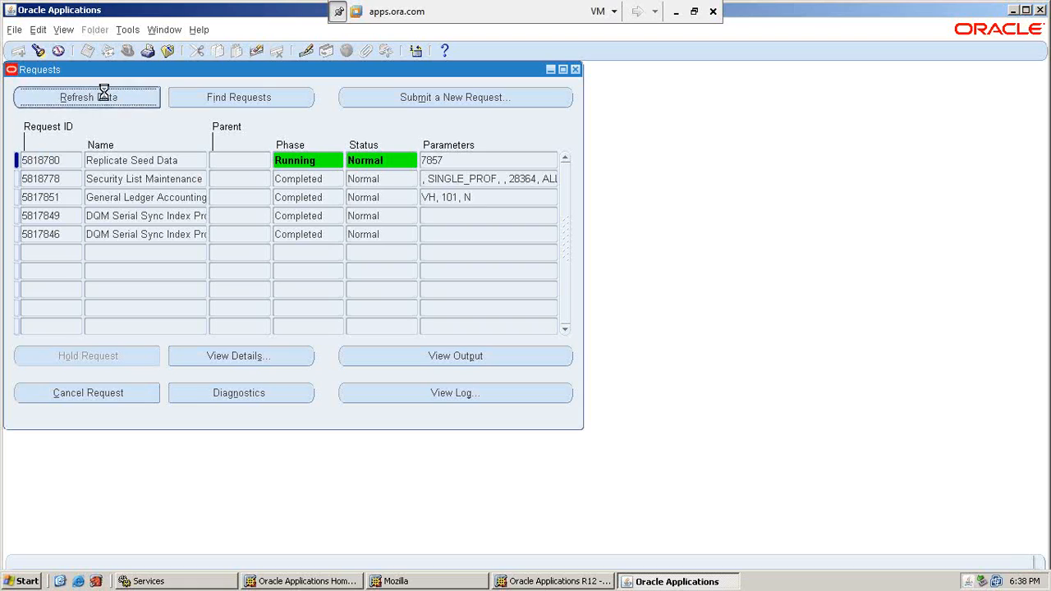
{"action": "left_click", "coordinate": [107, 97]}
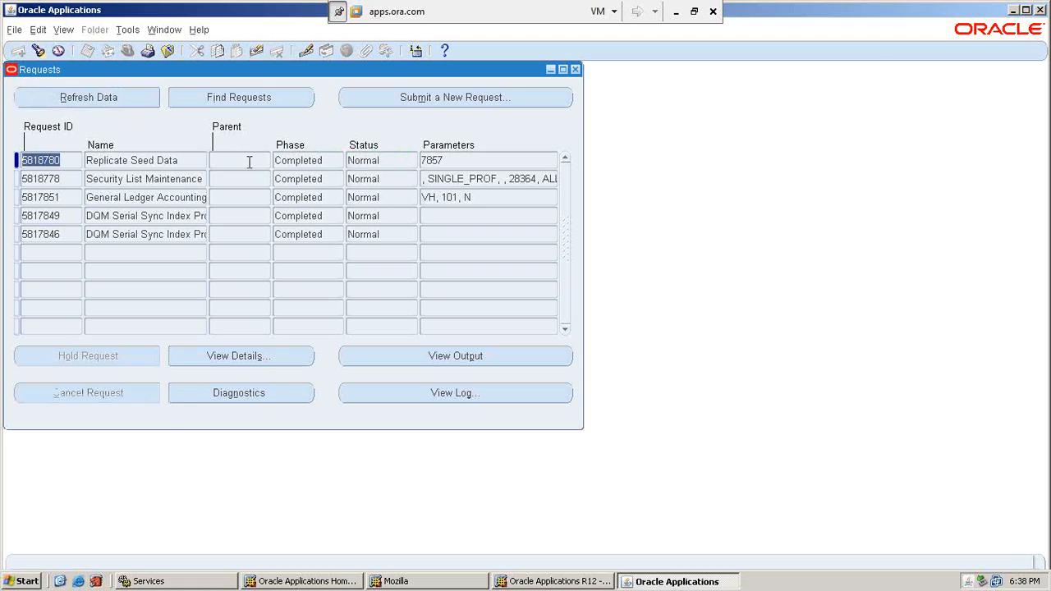
{"action": "left_click", "coordinate": [575, 70]}
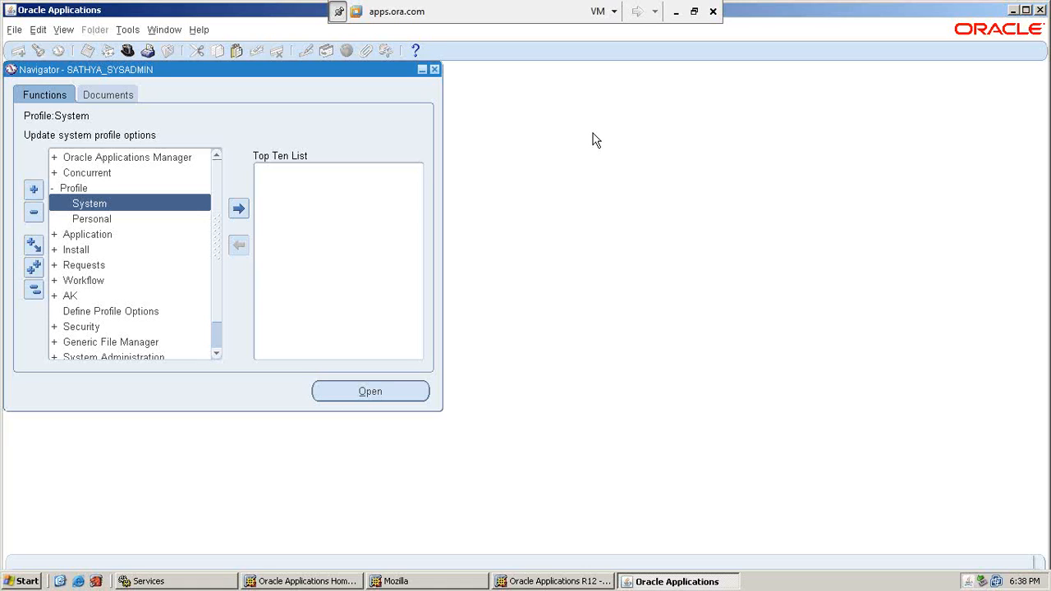
Switch to the SATHYA_GL responsibility and open Setup > Open/Close periods for ledger SATHYA_PL.
{"action": "left_click", "coordinate": [127, 51]}
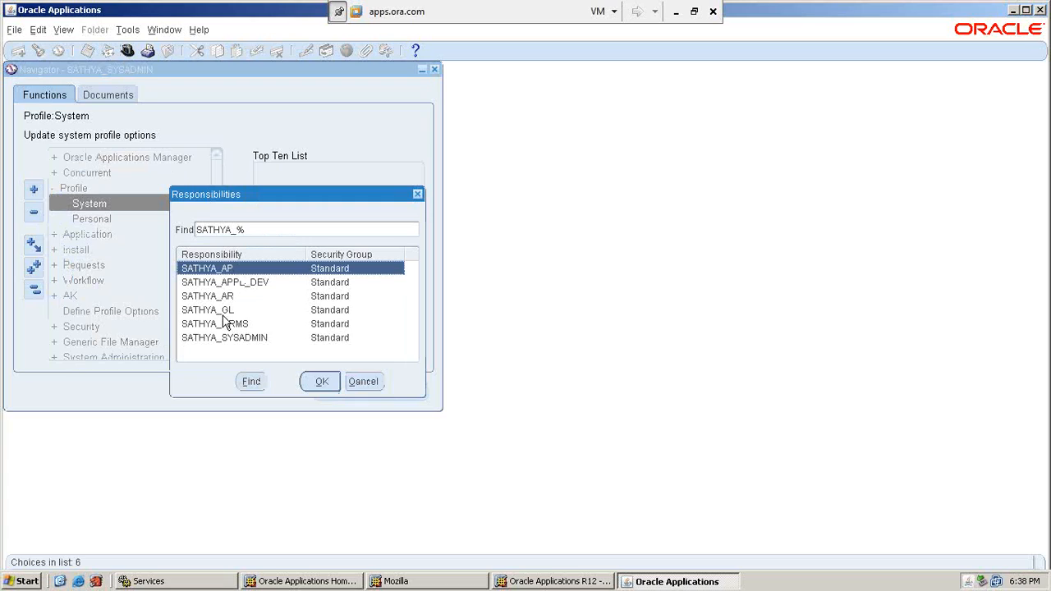
{"action": "left_click", "coordinate": [220, 312]}
{"action": "key", "text": "Return"}
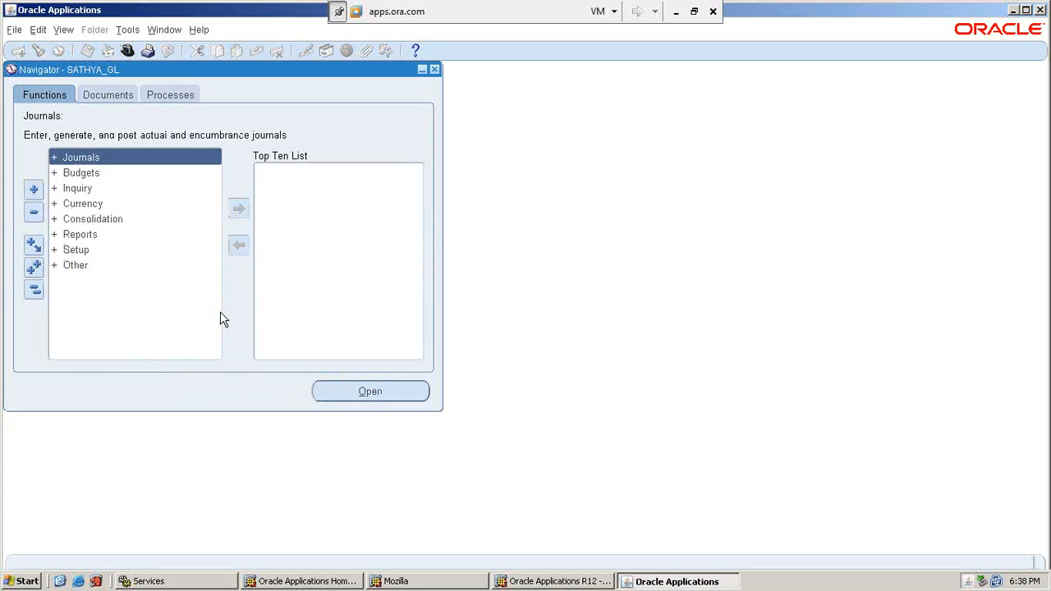
{"action": "double_click", "coordinate": [80, 249]}
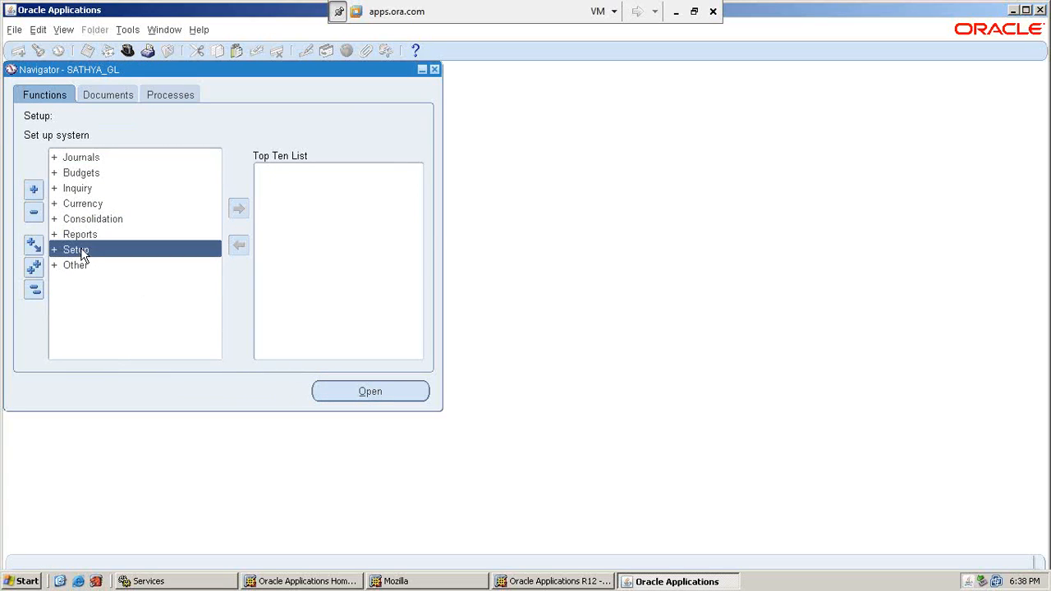
{"action": "left_click", "coordinate": [217, 354]}
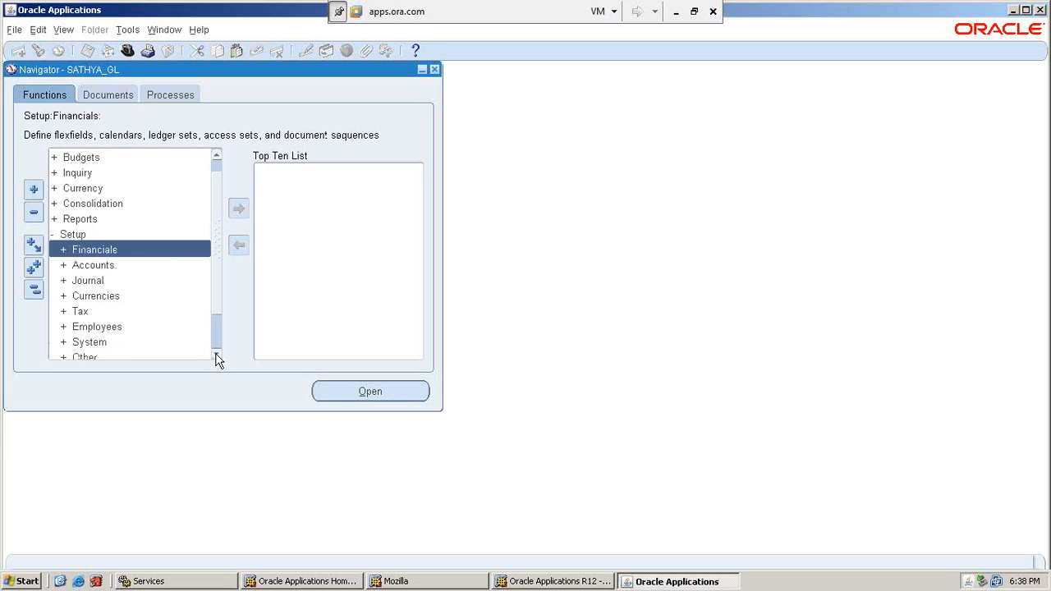
{"action": "left_click", "coordinate": [216, 354]}
{"action": "double_click", "coordinate": [118, 327]}
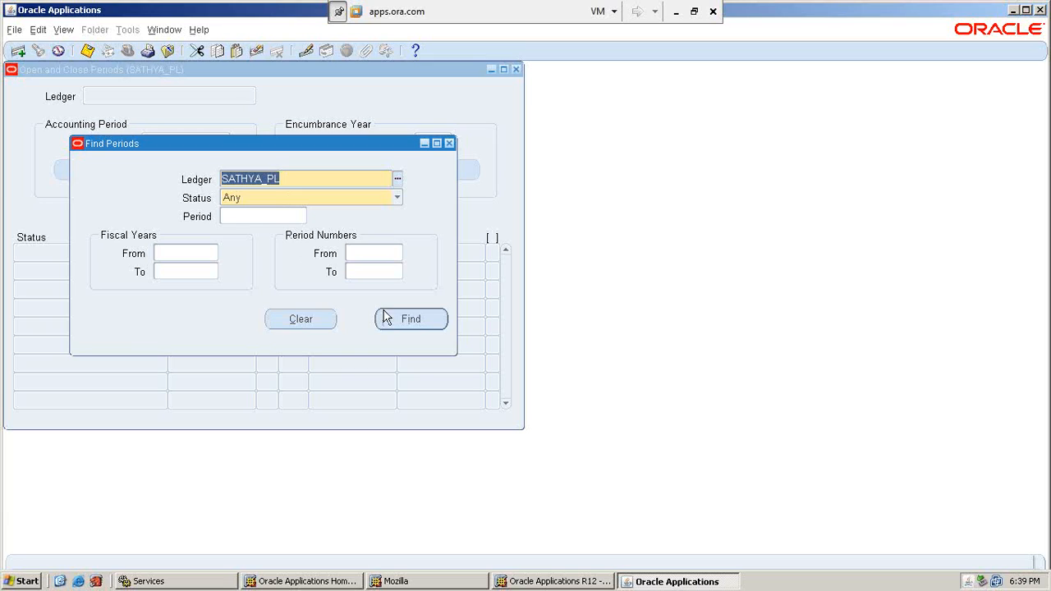
Find the SATHYA_PL periods and open the first period, Dec-95, confirming the request.
{"action": "left_click", "coordinate": [411, 321]}
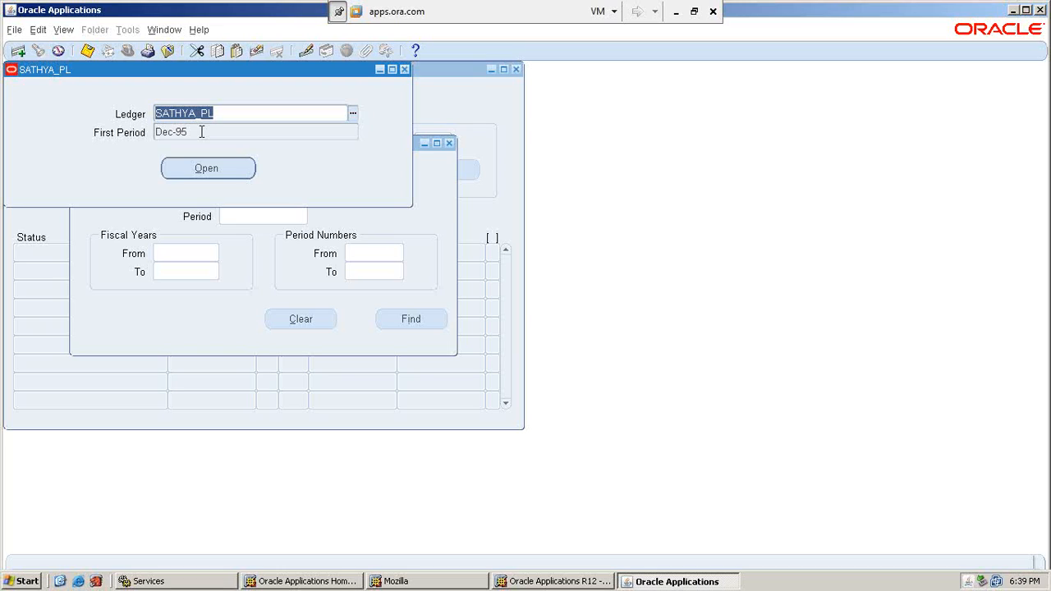
{"action": "left_click", "coordinate": [208, 171]}
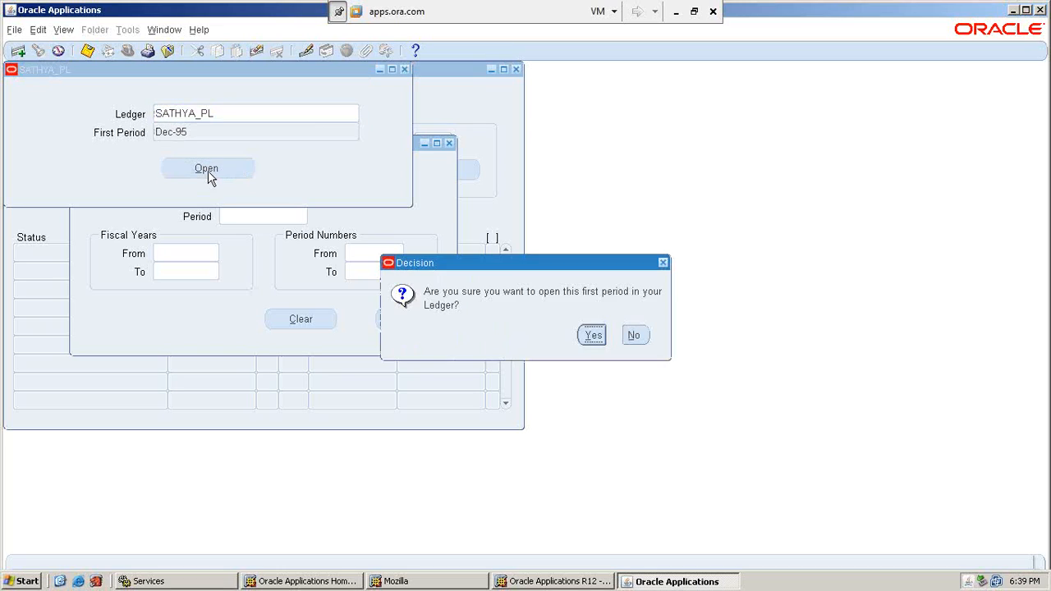
{"action": "left_click", "coordinate": [594, 335]}
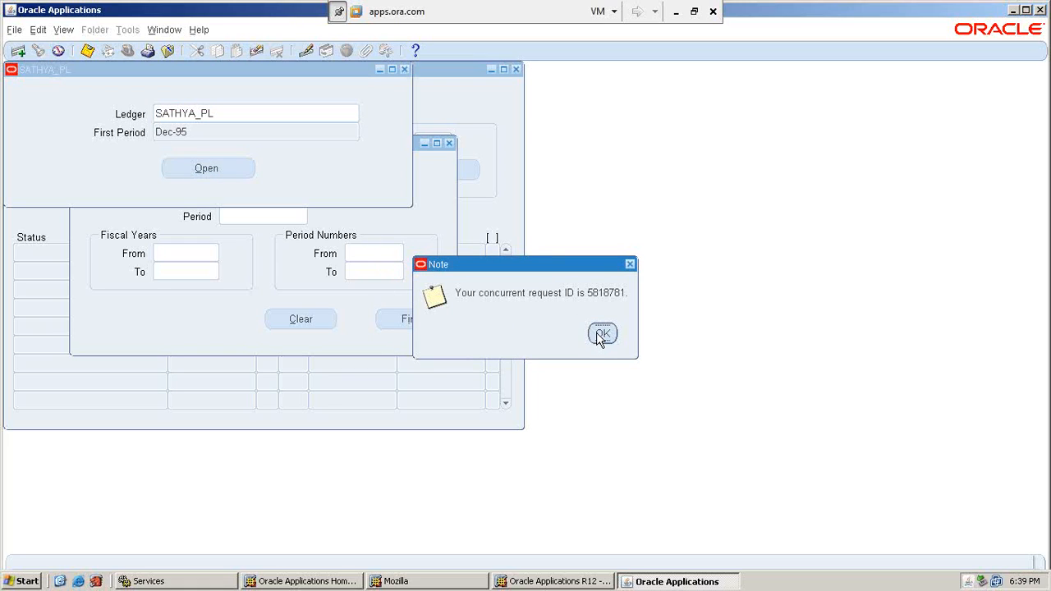
{"action": "left_click", "coordinate": [602, 336]}
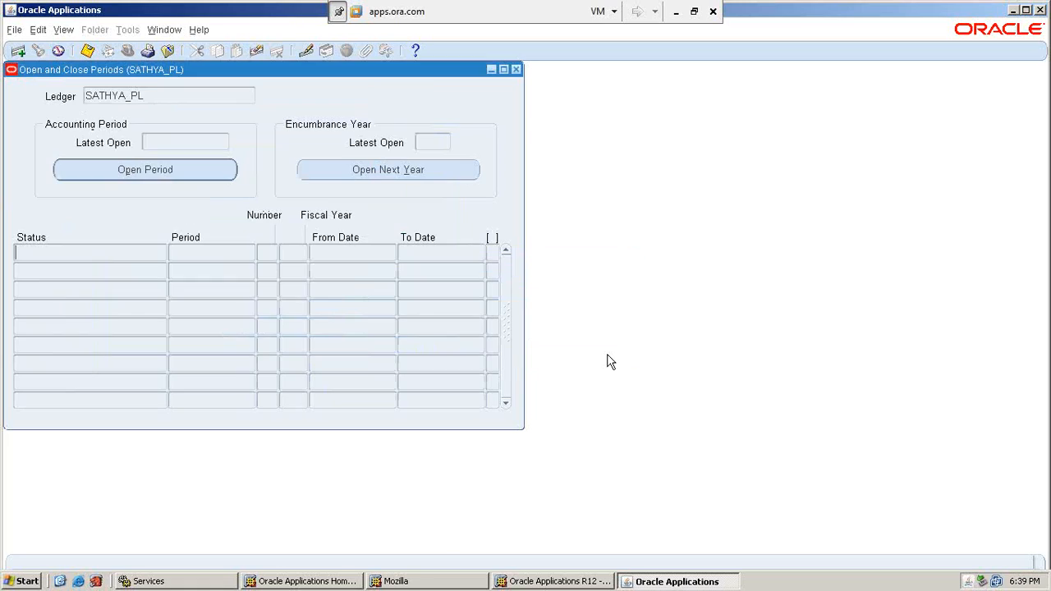
{"action": "left_click", "coordinate": [64, 31]}
List my recent requests and refresh to track the SATHYA_PL Open Period request.
{"action": "left_click", "coordinate": [106, 225]}
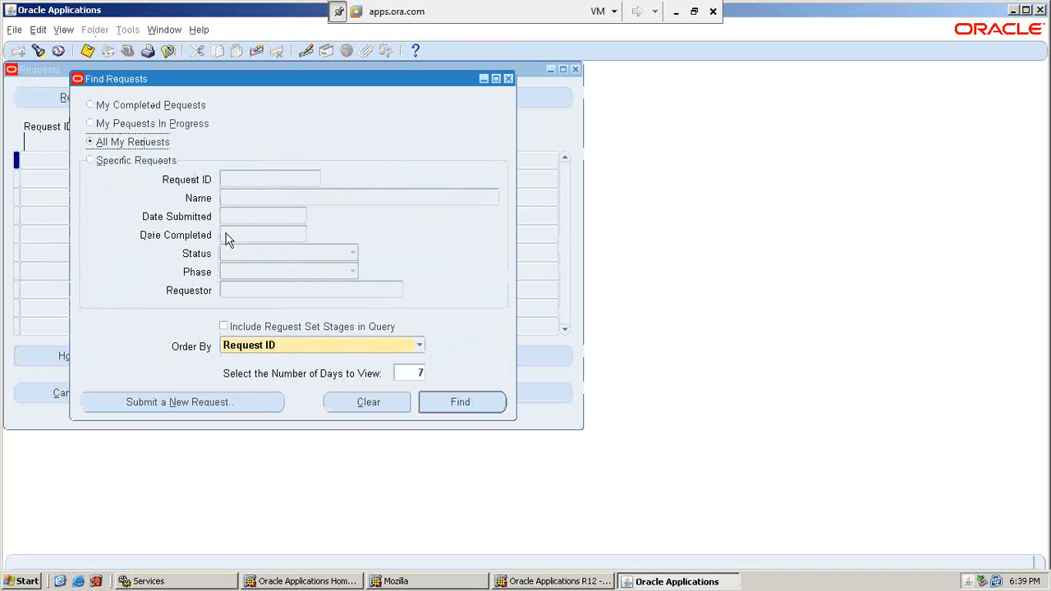
{"action": "left_click", "coordinate": [446, 409]}
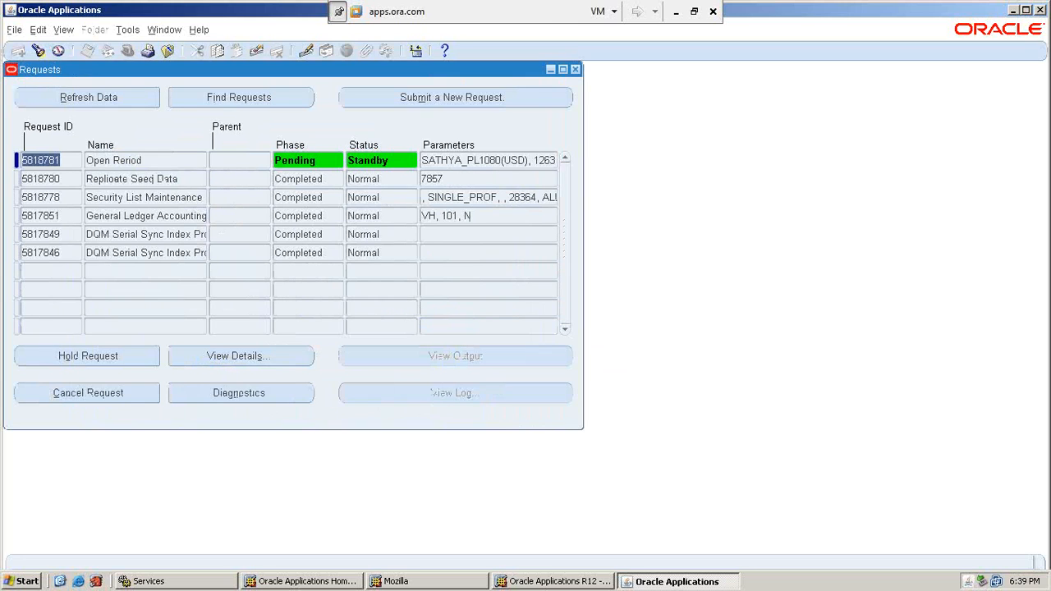
{"action": "left_click", "coordinate": [85, 97]}
{"action": "key", "text": "alt+r"}
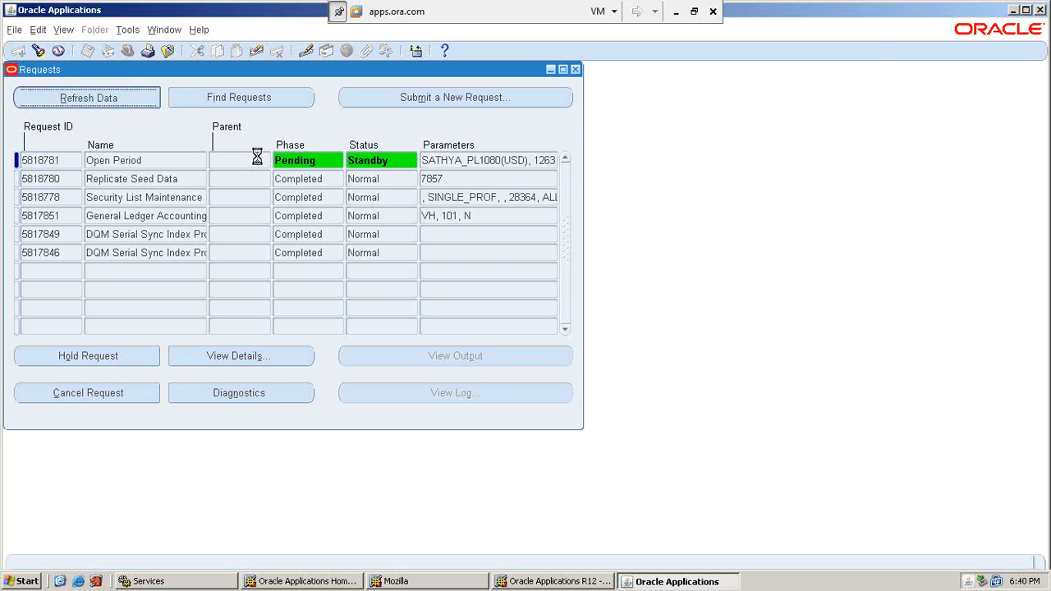
{"action": "key", "text": "alt+r"}
{"action": "key", "text": "alt+r"}
{"action": "key", "text": "alt+r"}
{"action": "key", "text": "alt+r"}
{"action": "key", "text": "alt+r"}
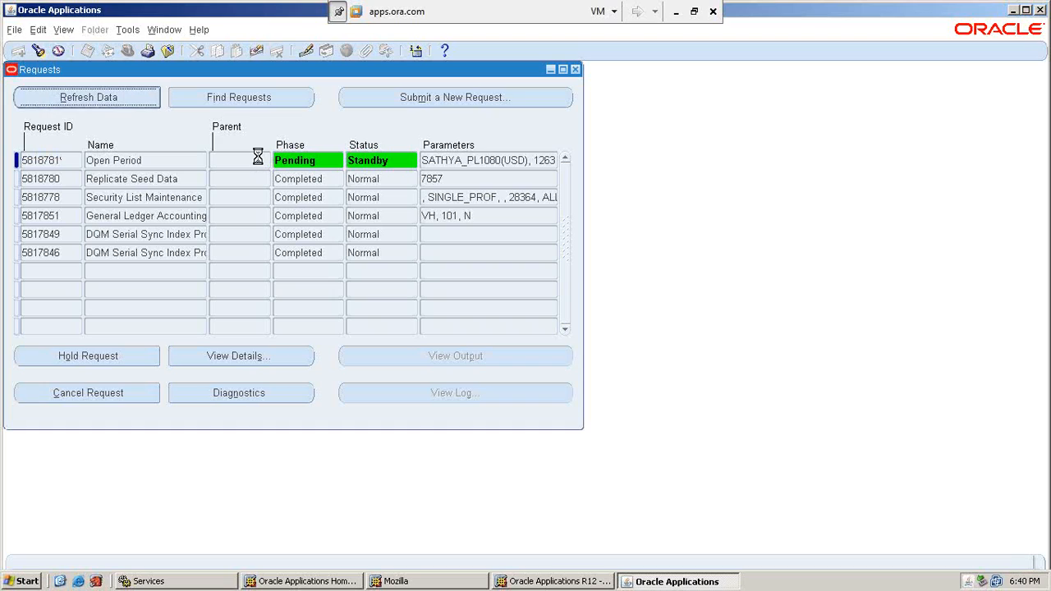
{"action": "key", "text": "alt+r"}
{"action": "key", "text": "alt+r"}
{"action": "key", "text": "alt+r"}
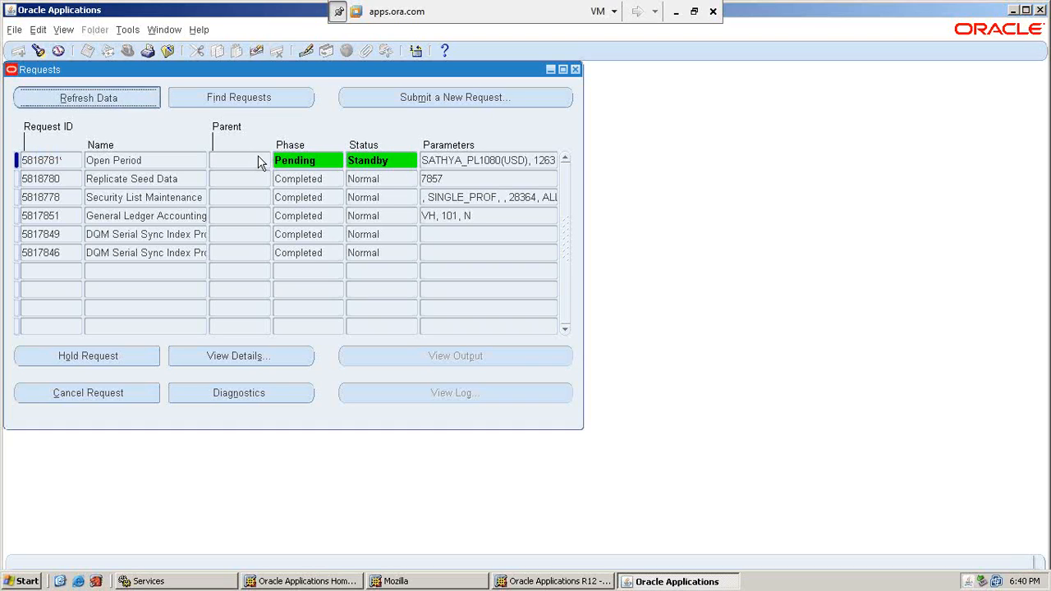
{"action": "key", "text": "alt+r"}
{"action": "key", "text": "alt+r"}
{"action": "key", "text": "alt+r"}
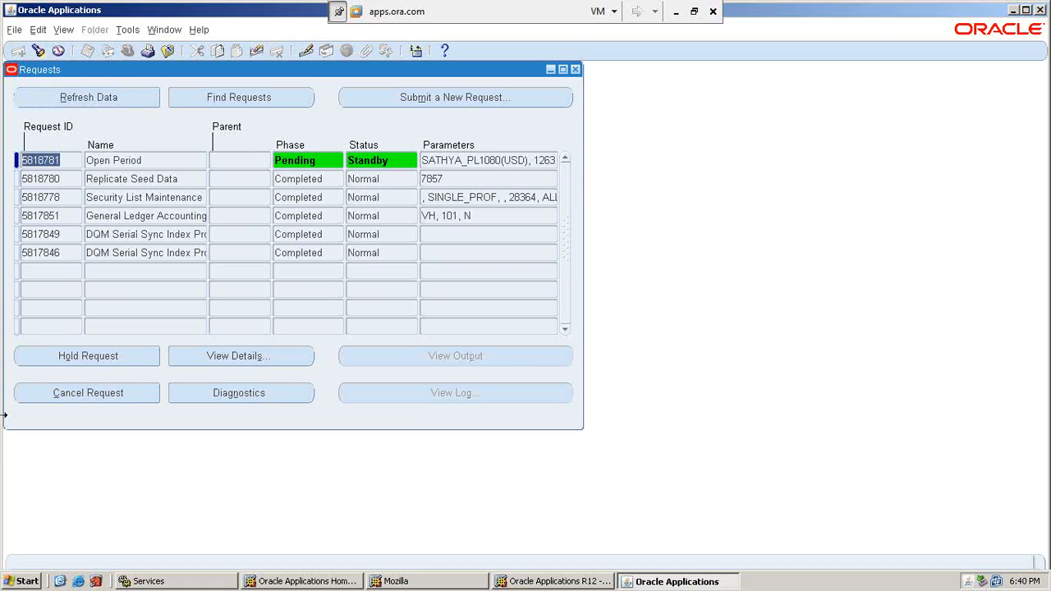
{"action": "key", "text": "alt+r"}
After checking the notes, keep refreshing until Open Period shows Pending, Normal.
{"action": "left_click", "coordinate": [676, 11]}
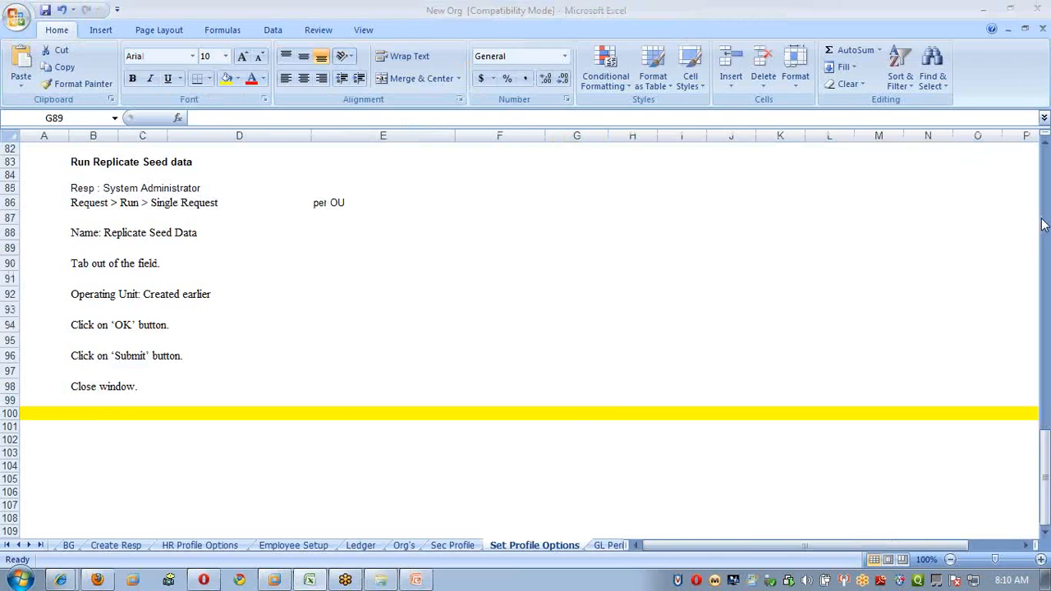
{"action": "left_click", "coordinate": [267, 580]}
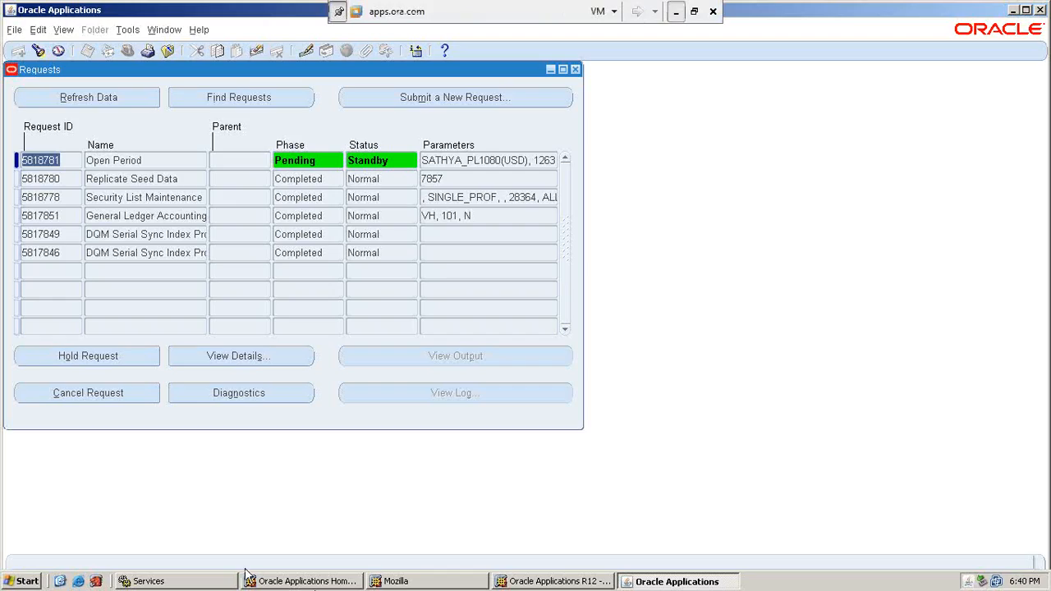
{"action": "left_click", "coordinate": [67, 103]}
{"action": "left_click", "coordinate": [69, 105]}
{"action": "left_click", "coordinate": [69, 105]}
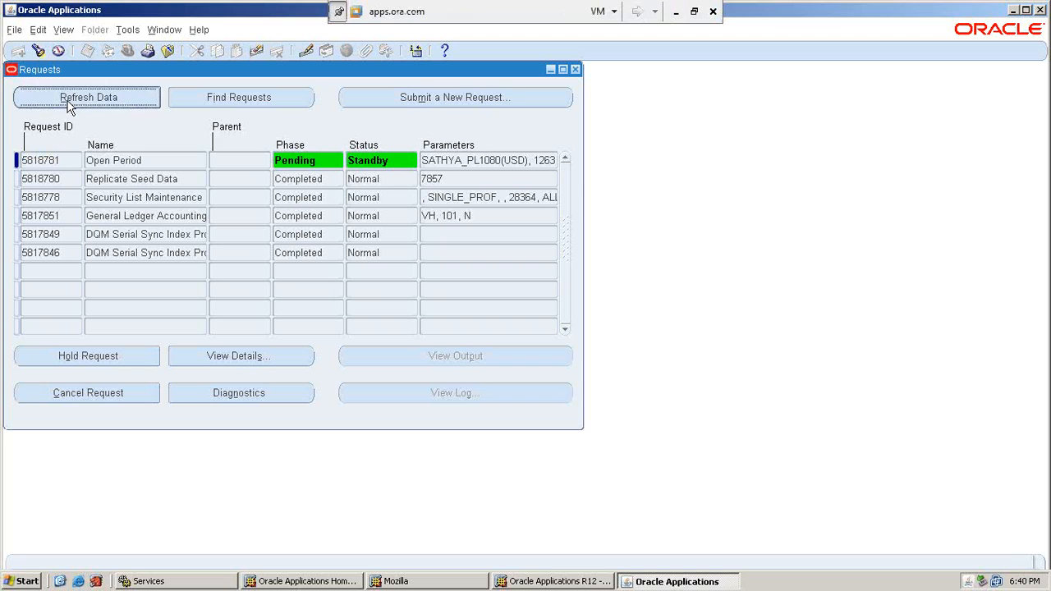
{"action": "left_click", "coordinate": [67, 102]}
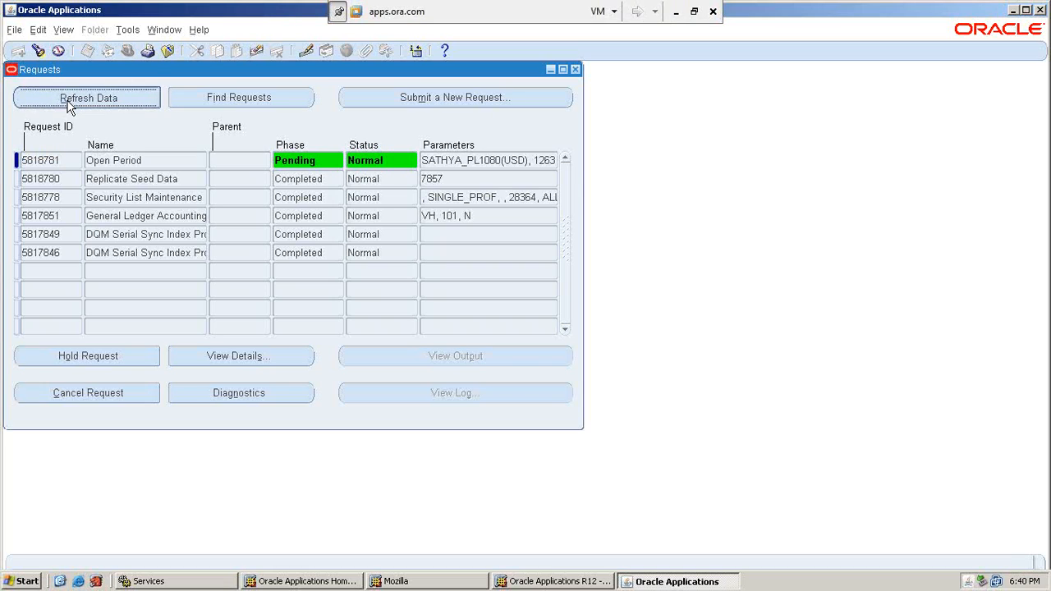
{"action": "left_click", "coordinate": [69, 105]}
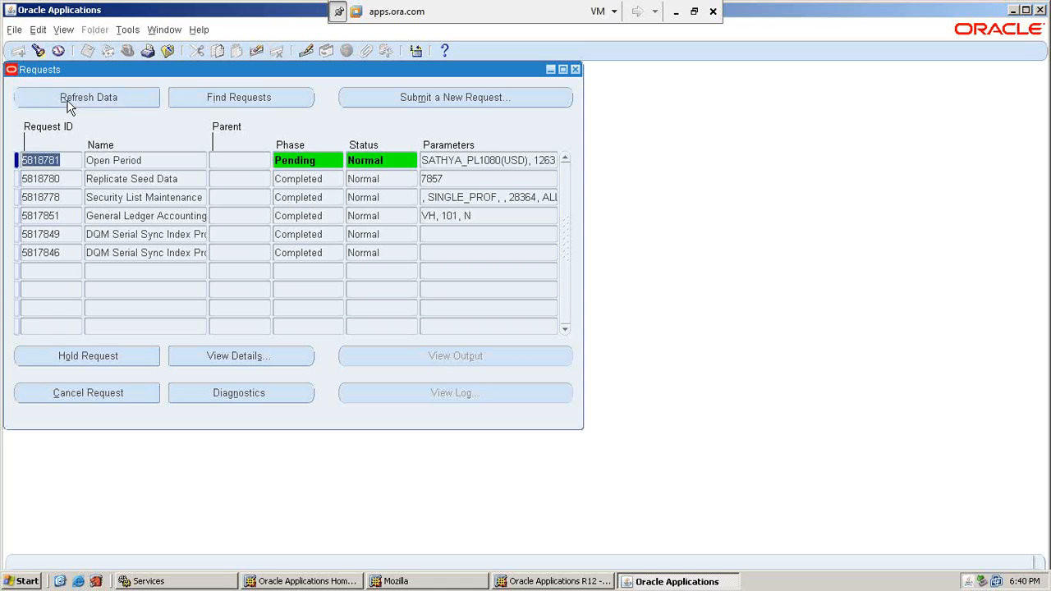
{"action": "left_click", "coordinate": [675, 12]}
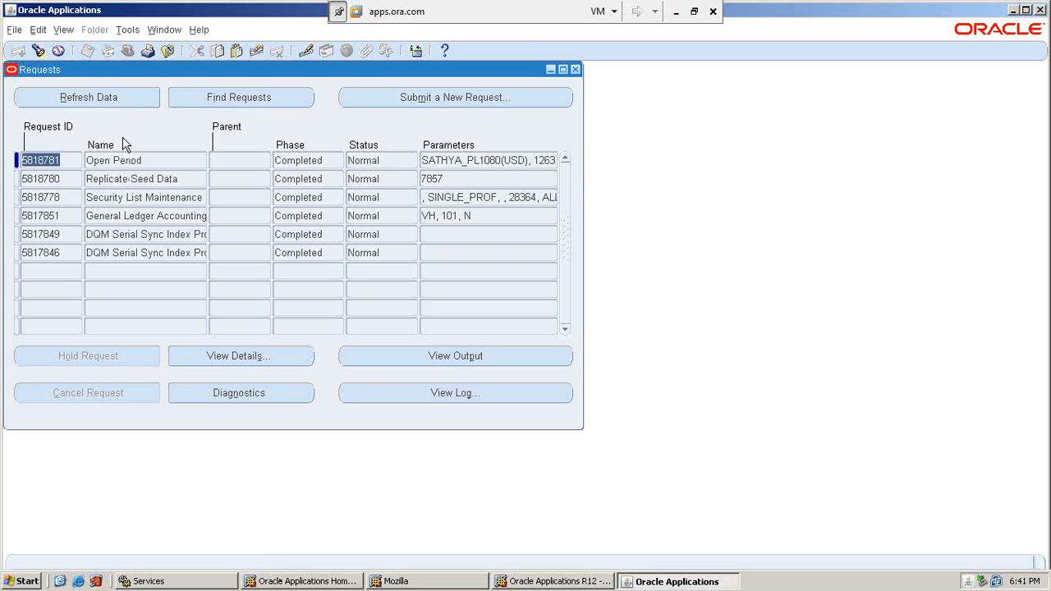
Confirm Open Period completed, then reopen Open/Close periods for SATHYA_PL and select Dec-95.
{"action": "left_click", "coordinate": [122, 98]}
{"action": "left_click", "coordinate": [576, 69]}
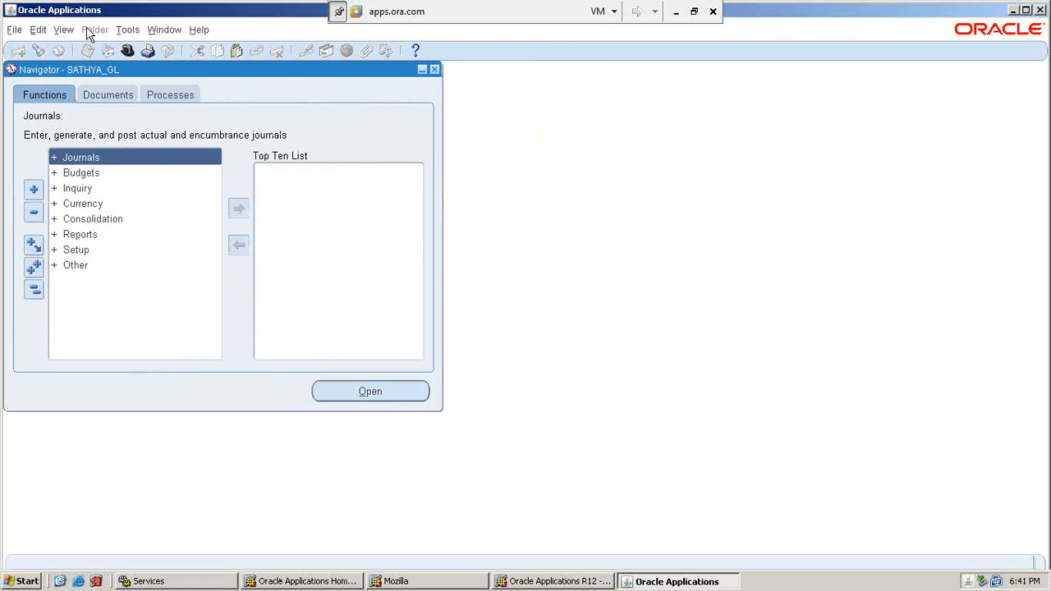
{"action": "double_click", "coordinate": [71, 250]}
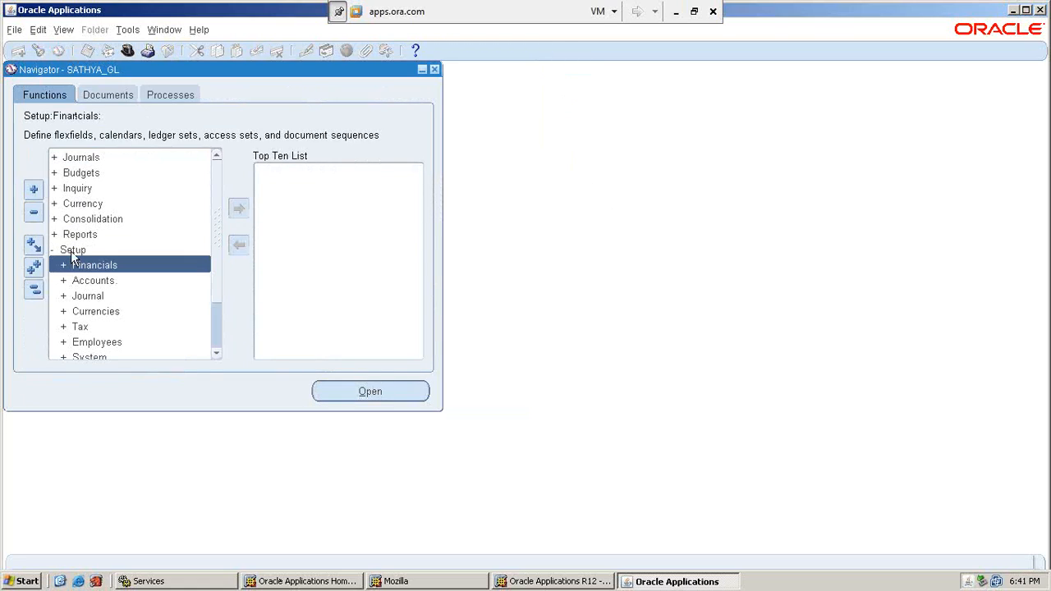
{"action": "left_click", "coordinate": [216, 354]}
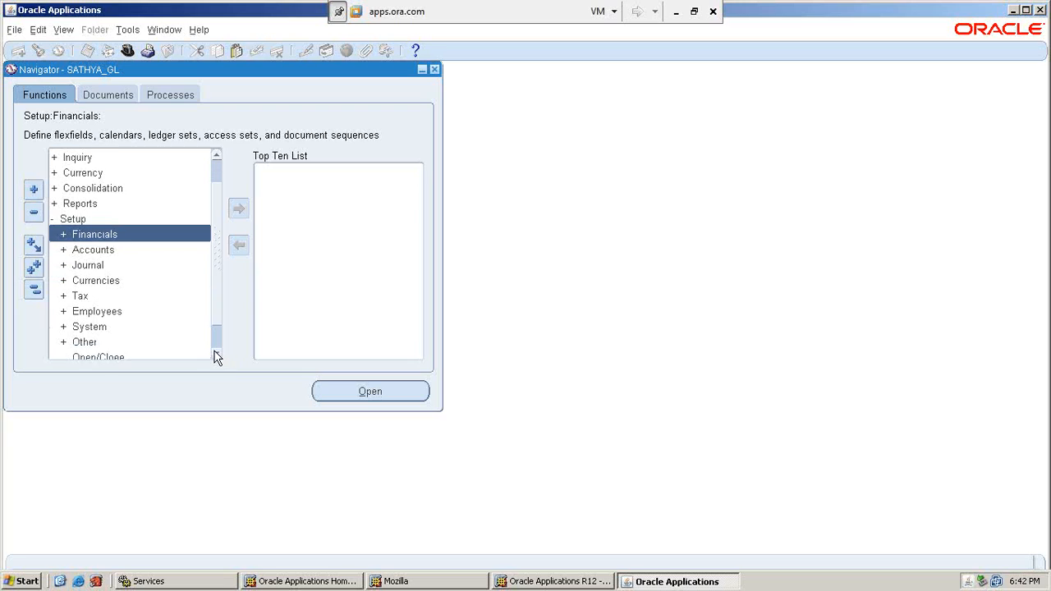
{"action": "left_click", "coordinate": [217, 356]}
{"action": "double_click", "coordinate": [138, 342]}
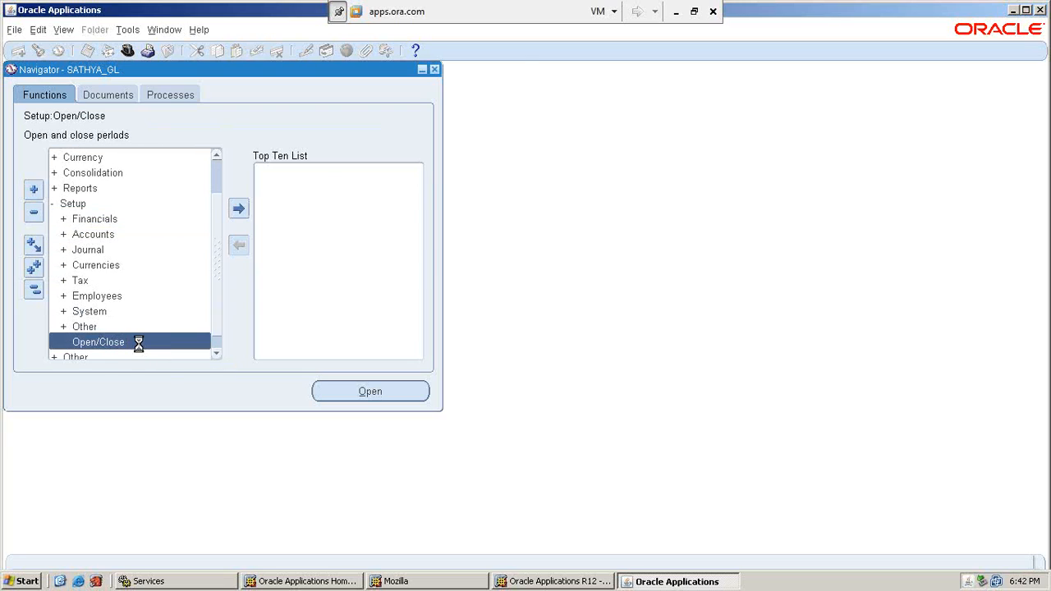
{"action": "left_click", "coordinate": [411, 318]}
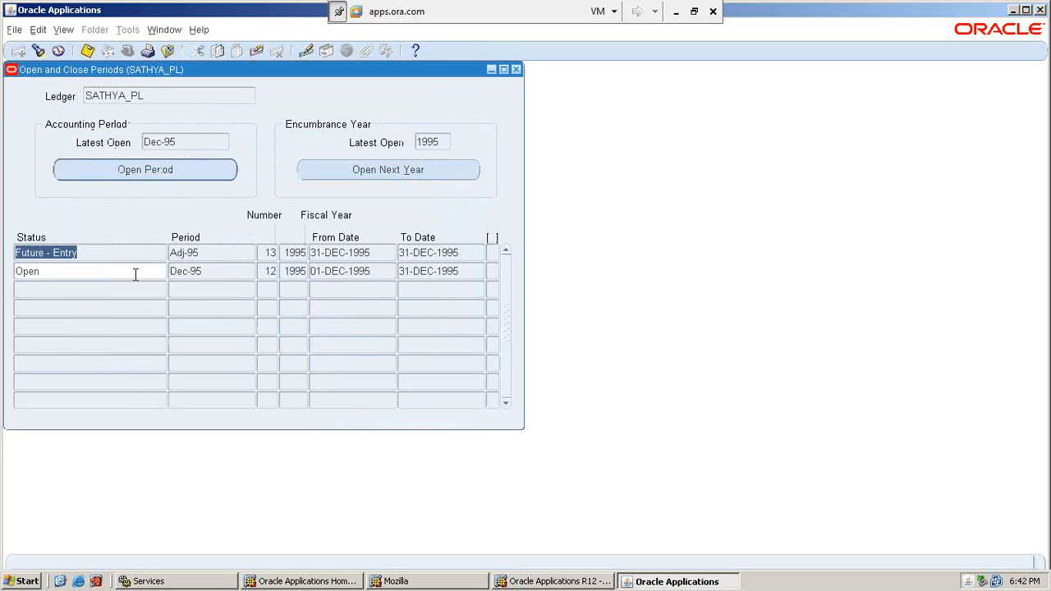
{"action": "left_click", "coordinate": [134, 272]}
{"action": "left_click", "coordinate": [197, 274]}
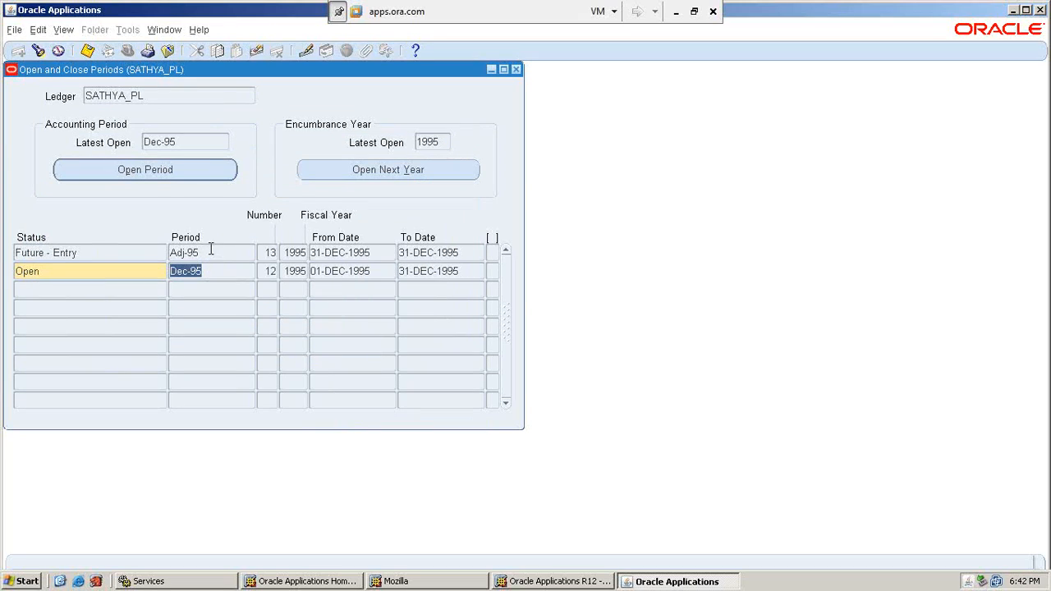
Open the next encumbrance year for SATHYA_PL and list recent requests to see it Pending Standby.
{"action": "left_click", "coordinate": [411, 177]}
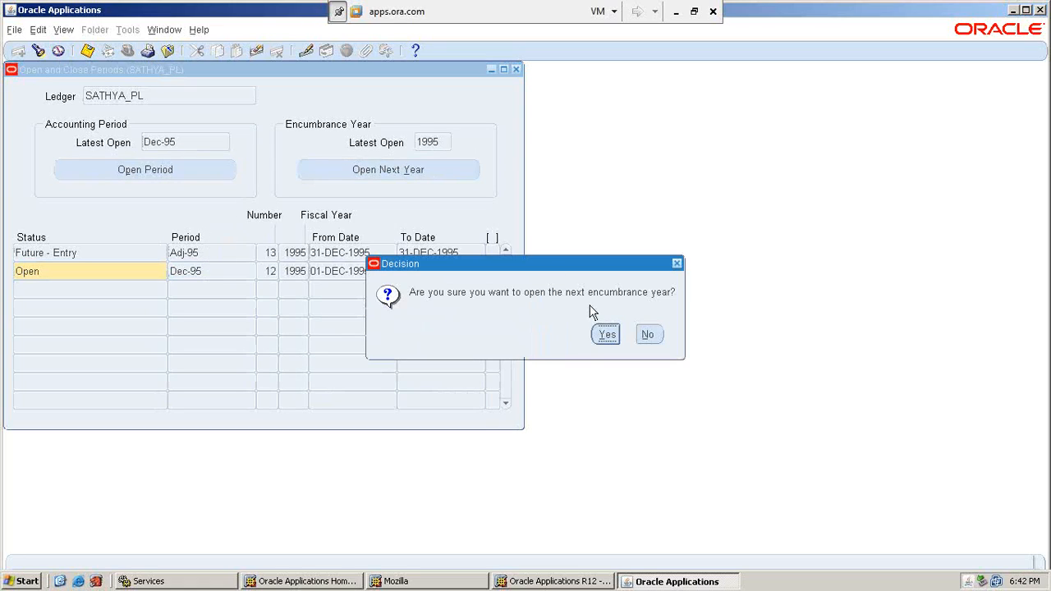
{"action": "left_click", "coordinate": [605, 337]}
{"action": "left_click", "coordinate": [606, 337]}
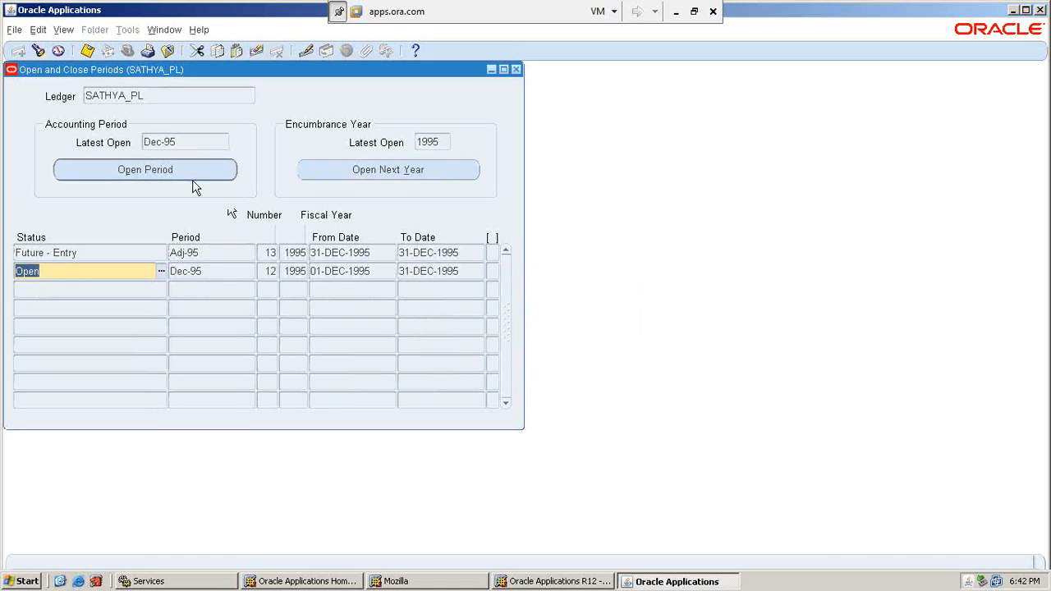
{"action": "left_click", "coordinate": [62, 31]}
{"action": "left_click", "coordinate": [113, 224]}
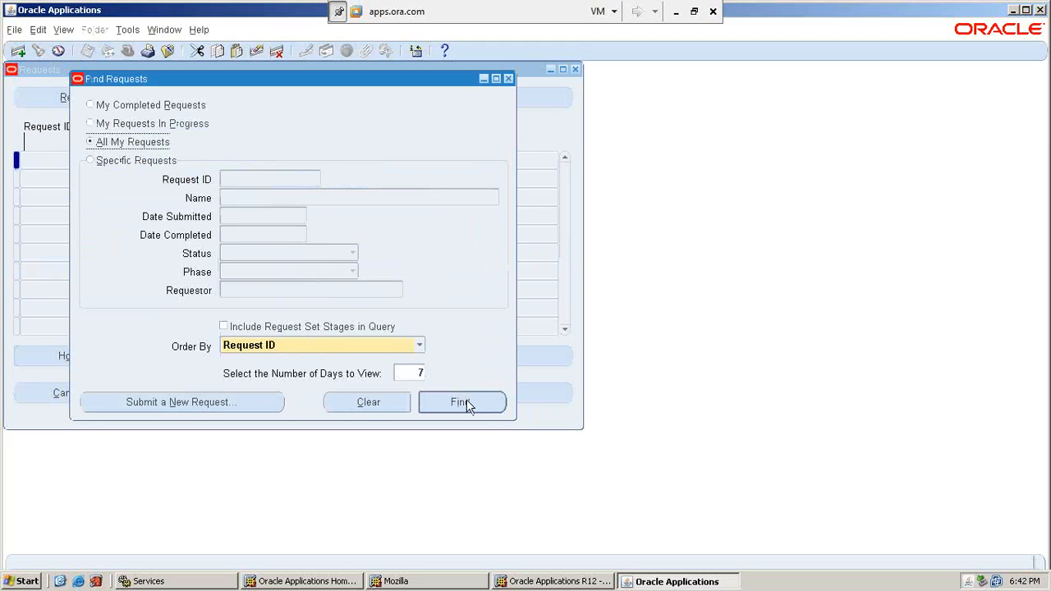
{"action": "left_click", "coordinate": [465, 403]}
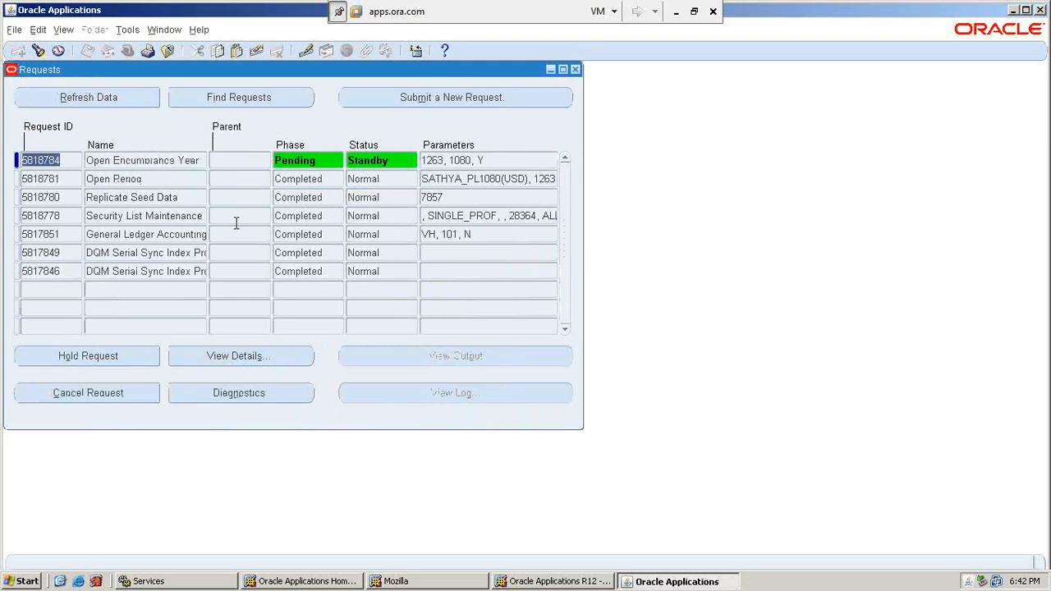
Refresh the requests with Alt+R until Open Encumbrance Year shows Running, Normal.
{"action": "key", "text": "alt+r"}
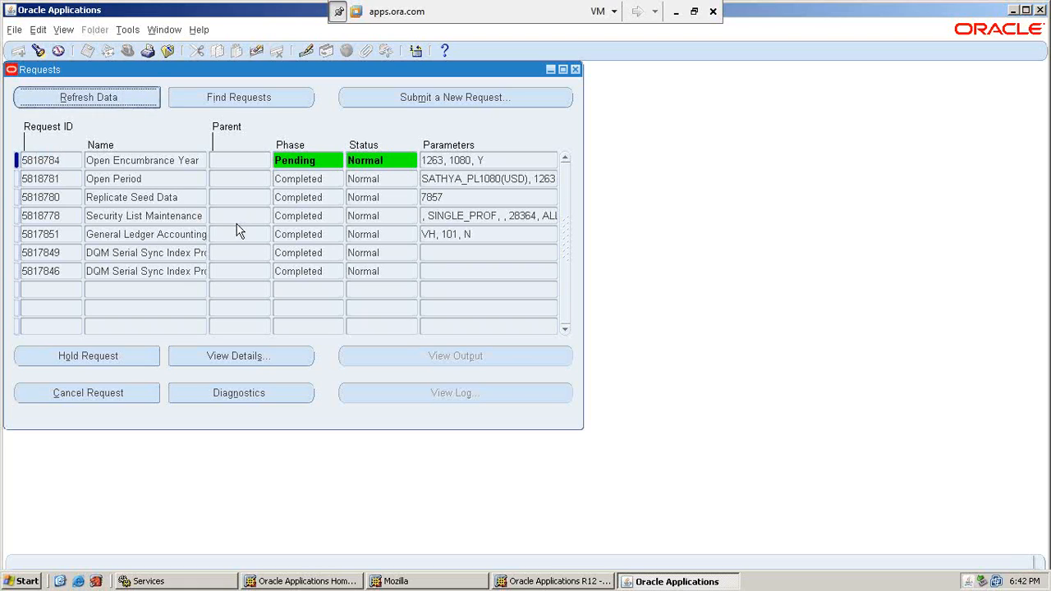
{"action": "key", "text": "alt+r"}
{"action": "key", "text": "alt+r"}
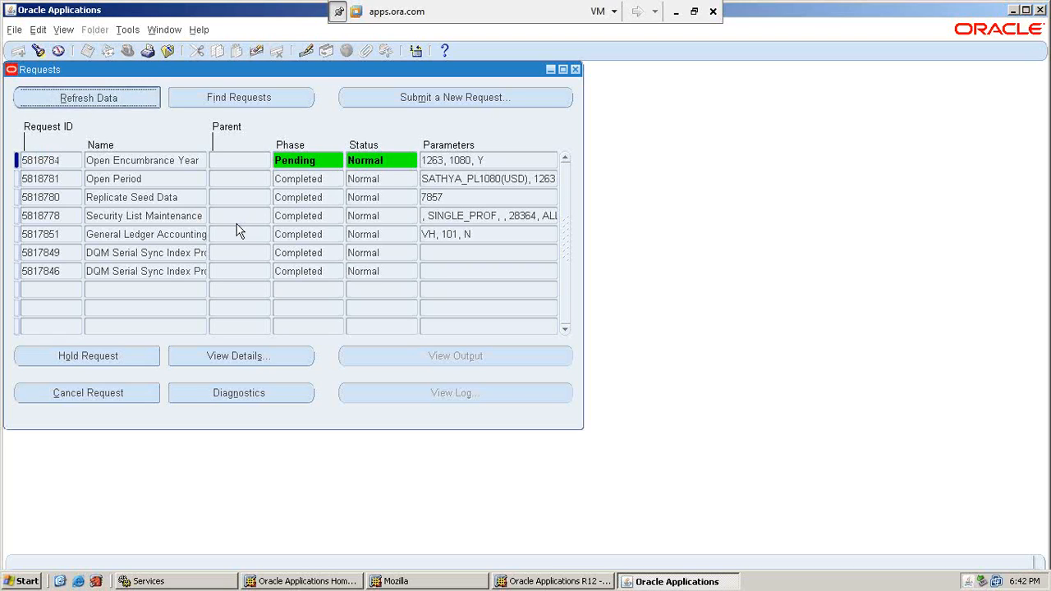
{"action": "key", "text": "alt+r"}
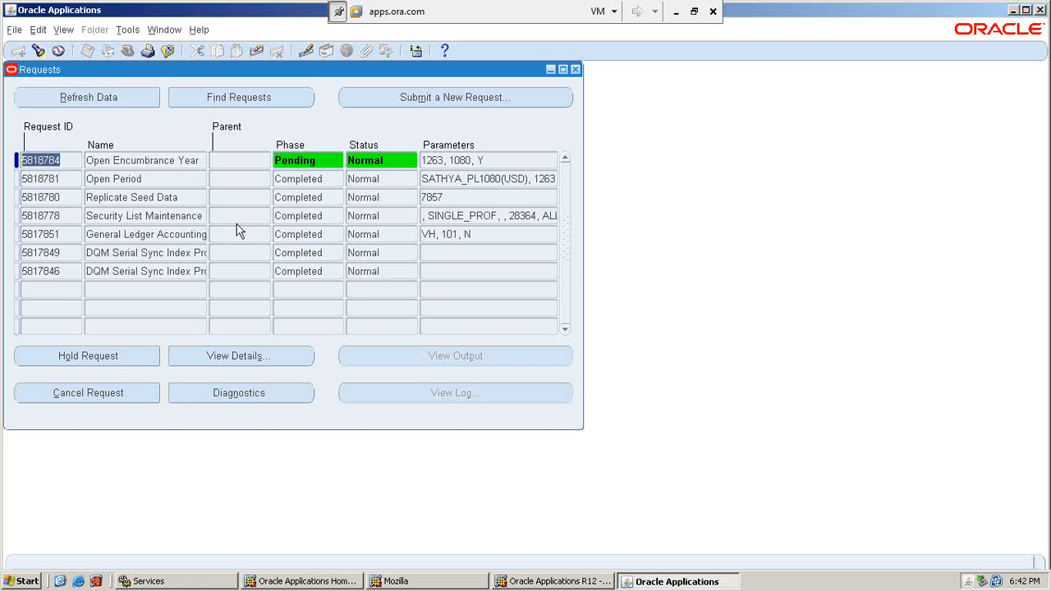
{"action": "key", "text": "alt+r"}
{"action": "key", "text": "alt+r"}
{"action": "key", "text": "alt+r"}
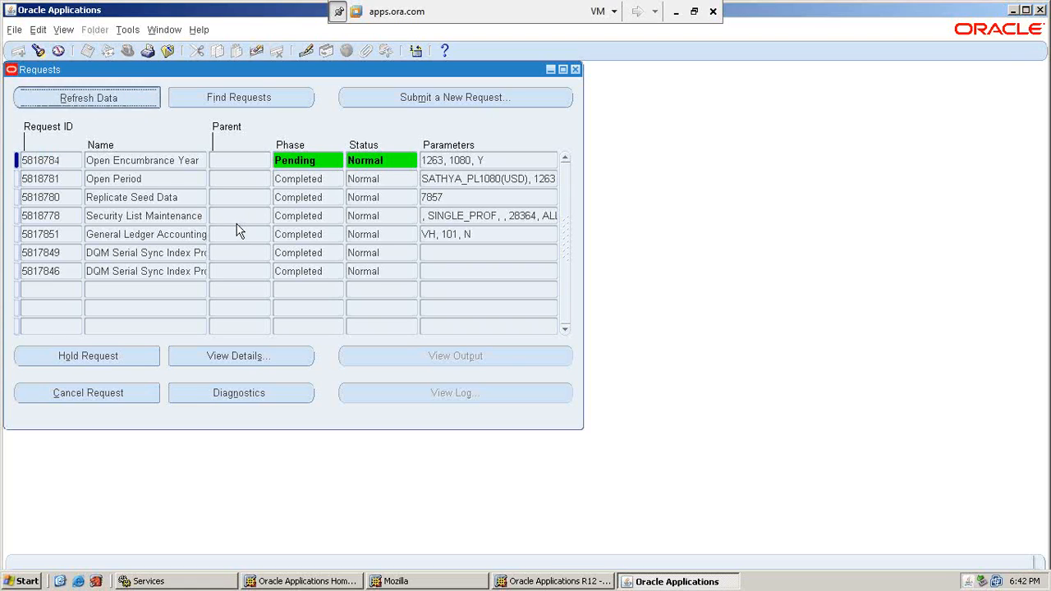
{"action": "key", "text": "alt+r"}
{"action": "key", "text": "alt+r"}
{"action": "key", "text": "alt+r"}
{"action": "key", "text": "alt+r"}
{"action": "key", "text": "alt+r"}
{"action": "key", "text": "alt+r"}
{"action": "key", "text": "alt+r"}
{"action": "key", "text": "alt+r"}
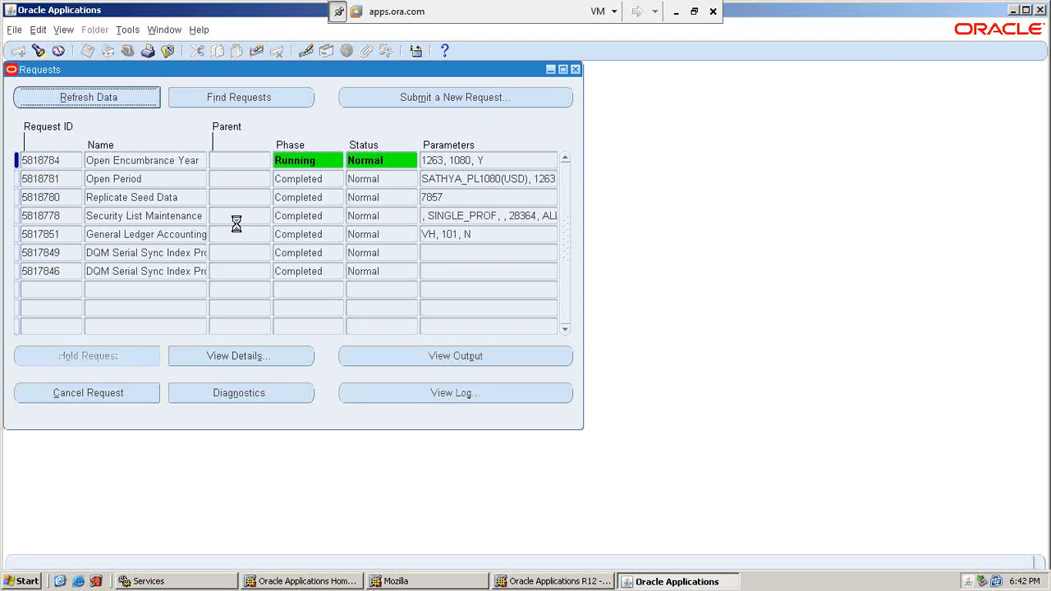
{"action": "key", "text": "alt+r"}
{"action": "key", "text": "alt+r"}
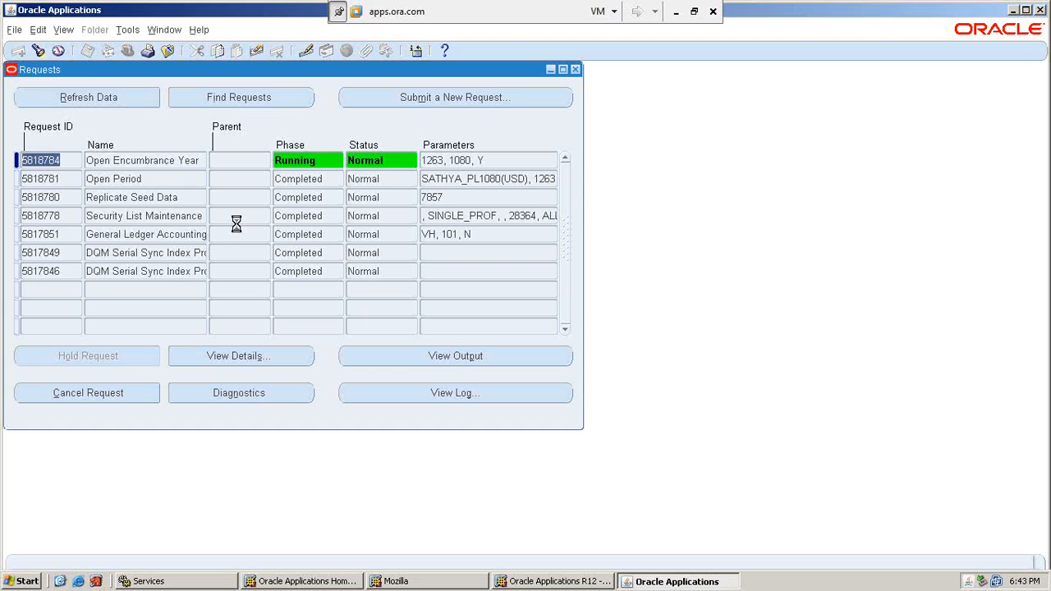
{"action": "key", "text": "alt+r"}
{"action": "key", "text": "alt+r"}
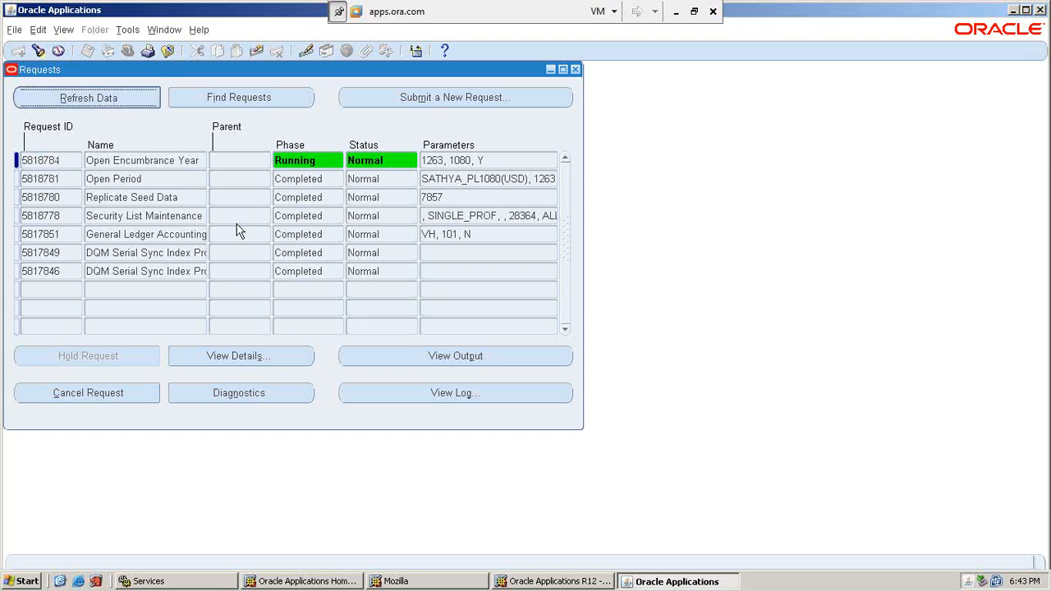
{"action": "key", "text": "alt+r"}
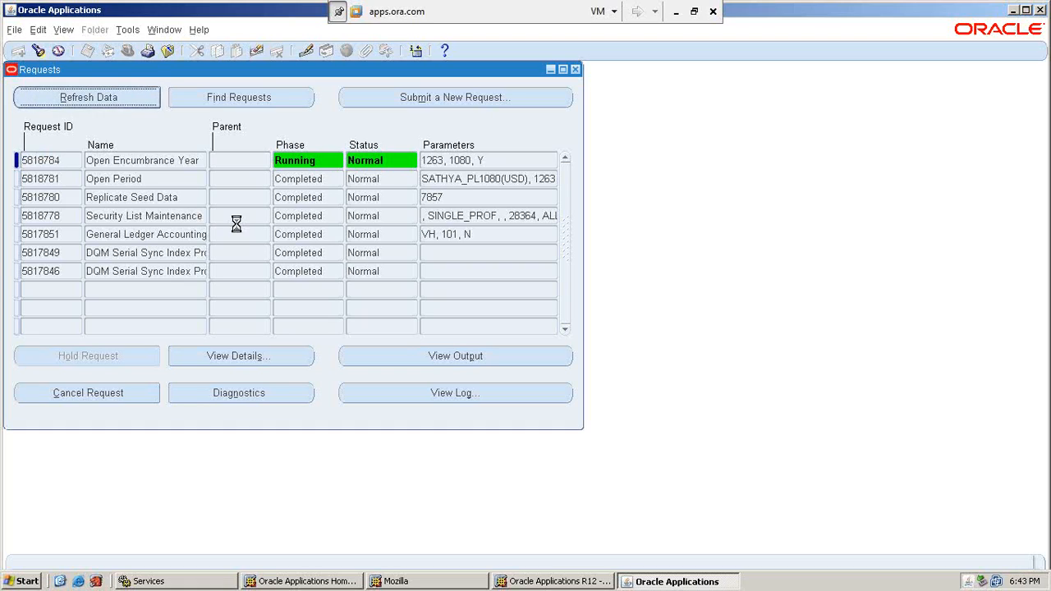
{"action": "key", "text": "alt+r"}
{"action": "key", "text": "alt+r"}
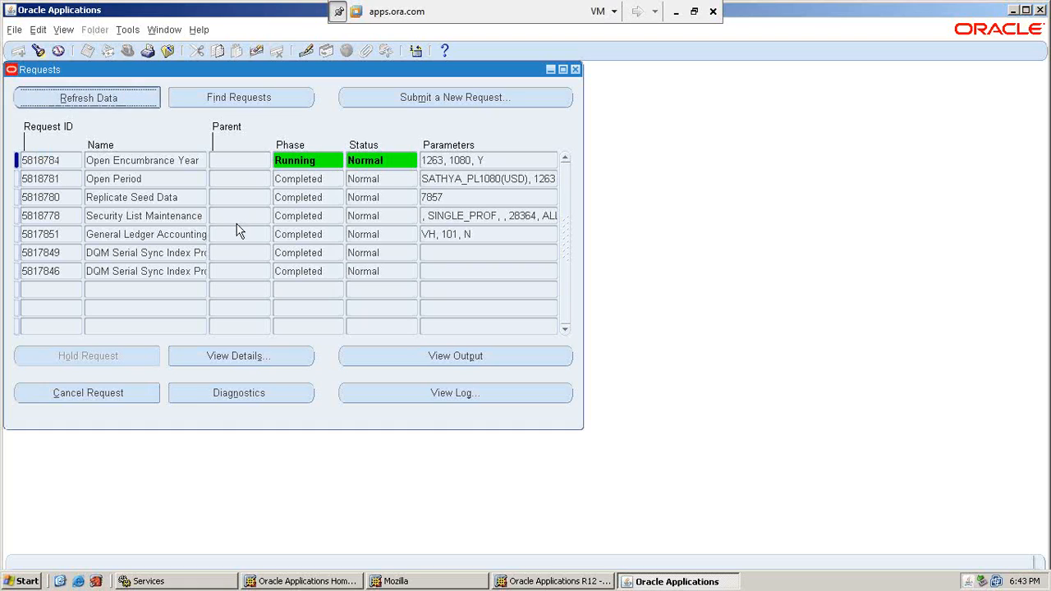
{"action": "key", "text": "alt+r"}
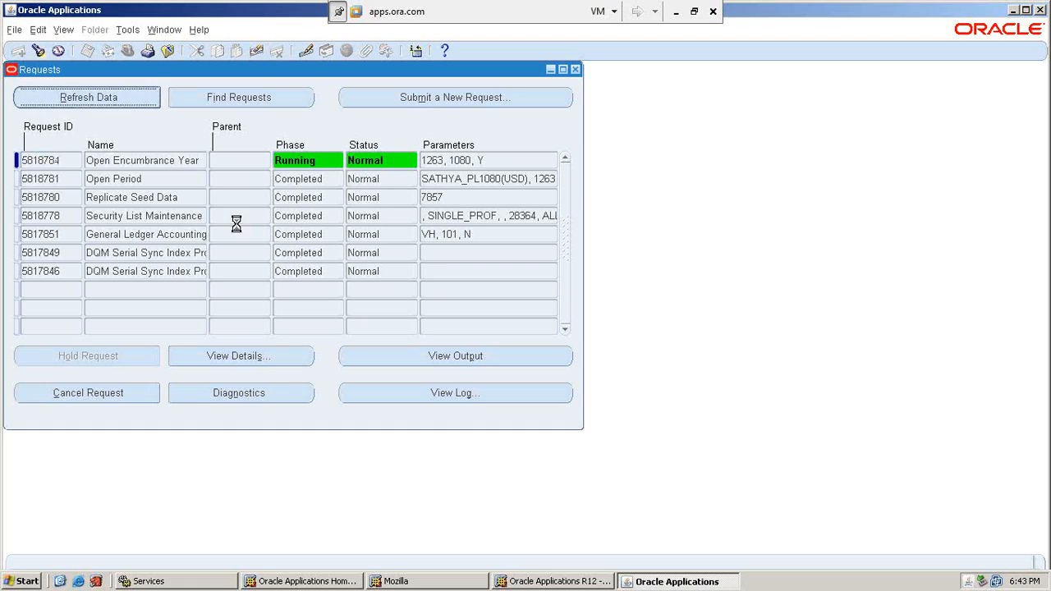
{"action": "key", "text": "alt+r"}
{"action": "key", "text": "alt+r"}
{"action": "key", "text": "alt+r"}
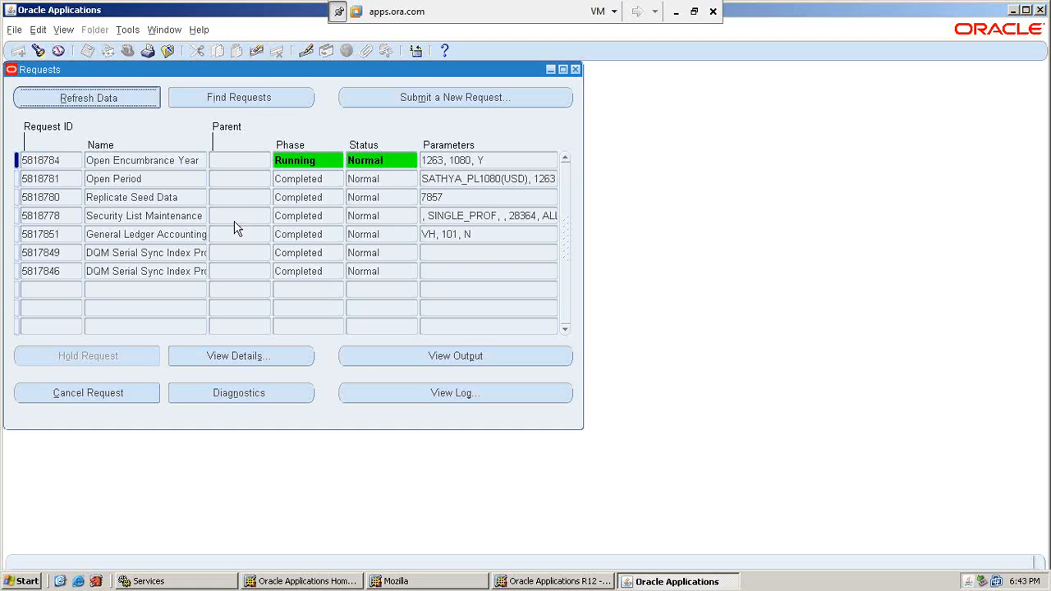
{"action": "key", "text": "alt+r"}
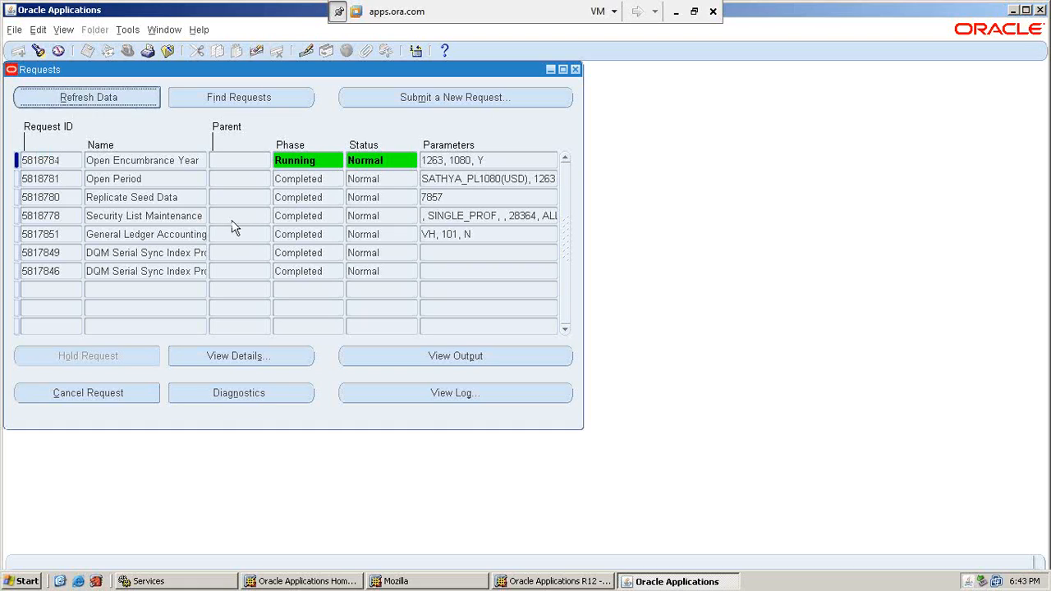
{"action": "key", "text": "alt+r"}
{"action": "key", "text": "alt+r"}
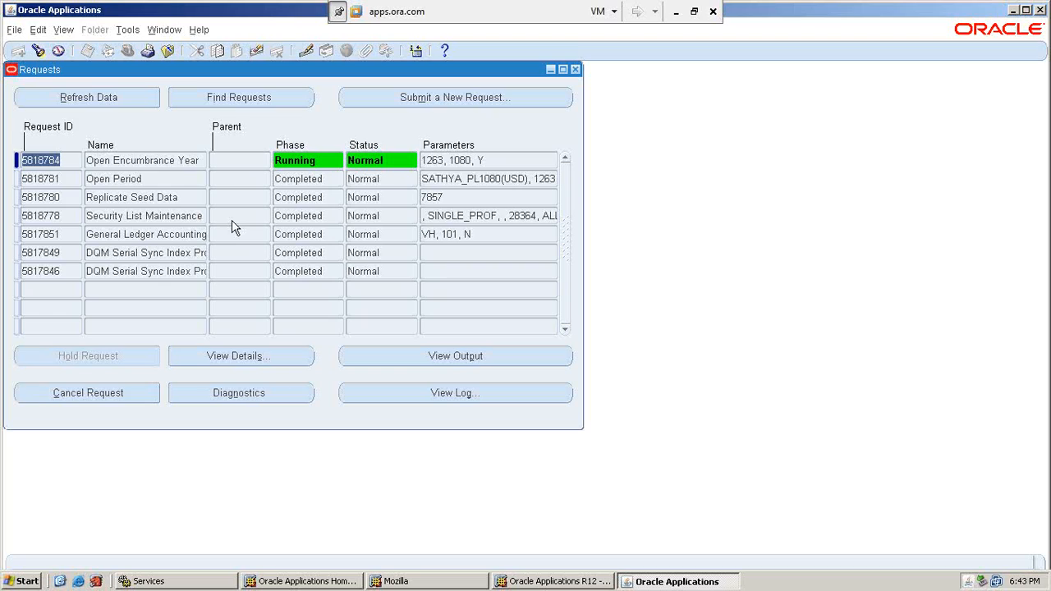
{"action": "key", "text": "alt+r"}
{"action": "key", "text": "alt+r"}
{"action": "key", "text": "alt+r"}
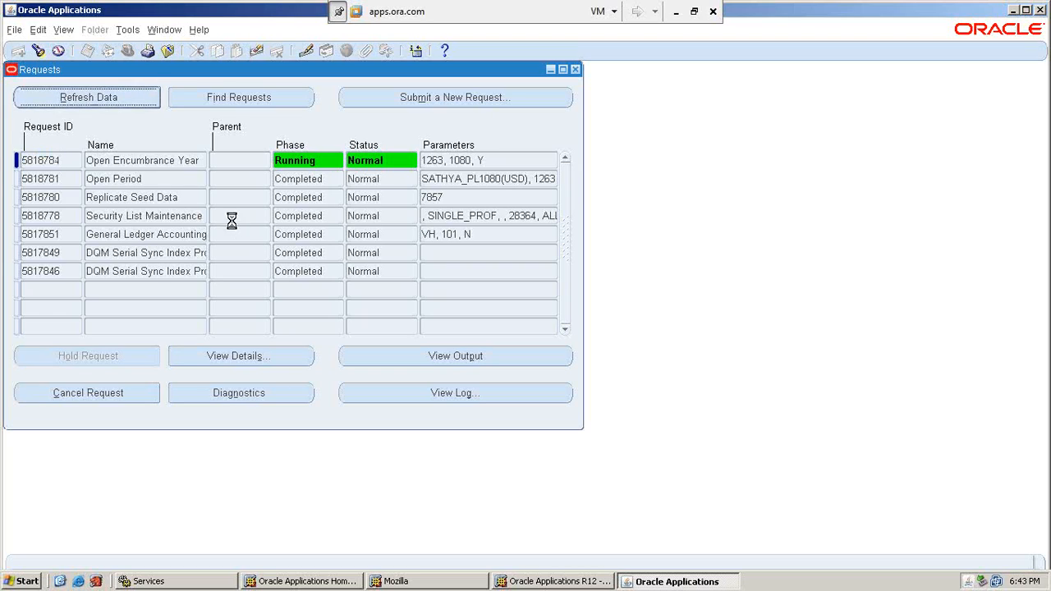
{"action": "key", "text": "alt+r"}
{"action": "key", "text": "alt+r"}
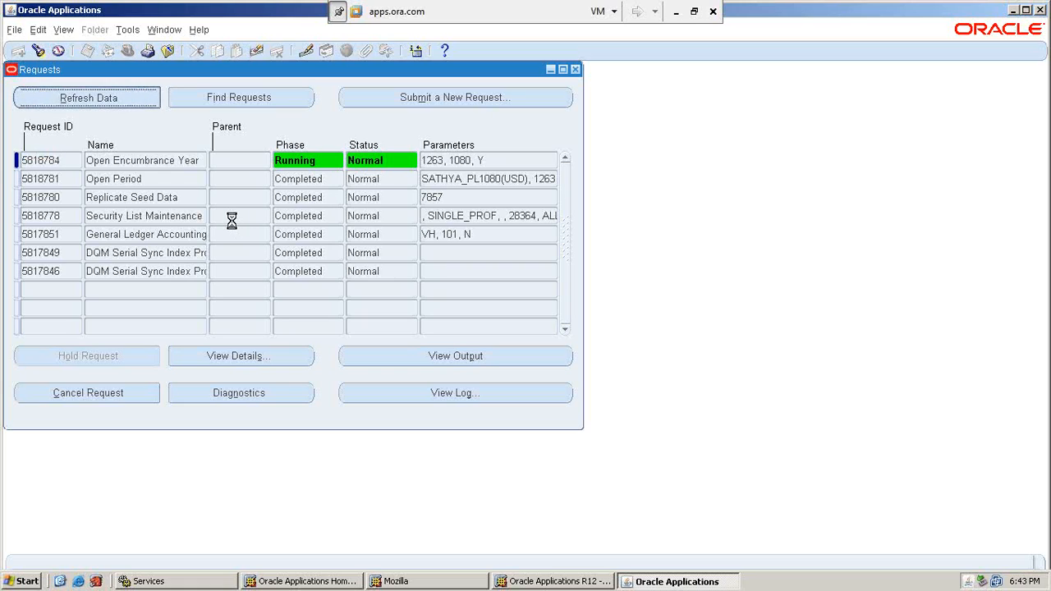
{"action": "key", "text": "alt+r"}
{"action": "key", "text": "alt+r"}
{"action": "key", "text": "alt+r"}
{"action": "key", "text": "alt+r"}
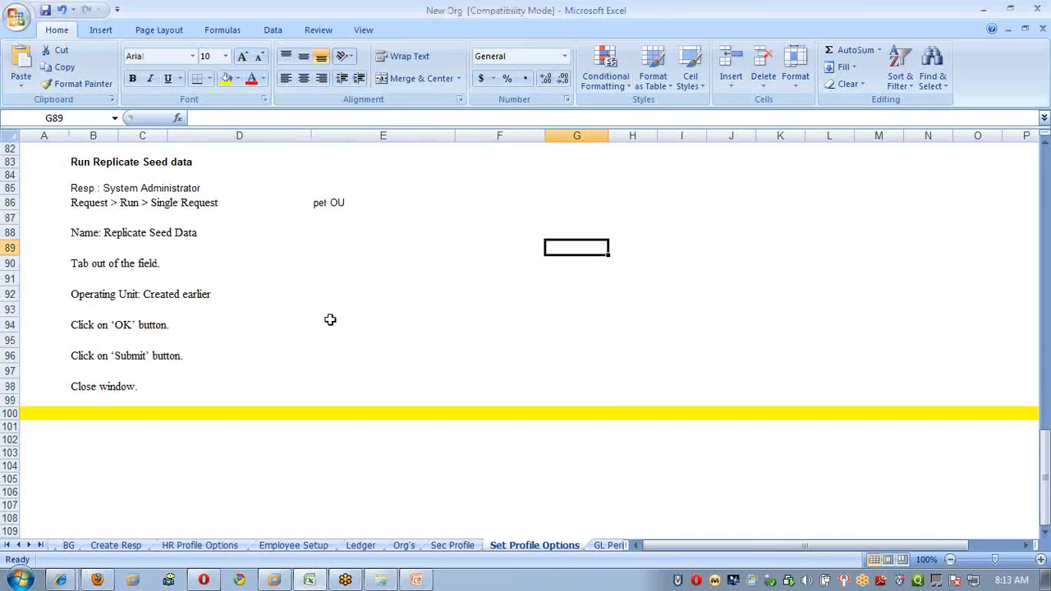
Return to the sheet top, cycle the New Org sheets to Basic Set up, and minimize Excel.
{"action": "left_click", "coordinate": [329, 321]}
{"action": "key", "text": "ctrl+Home"}
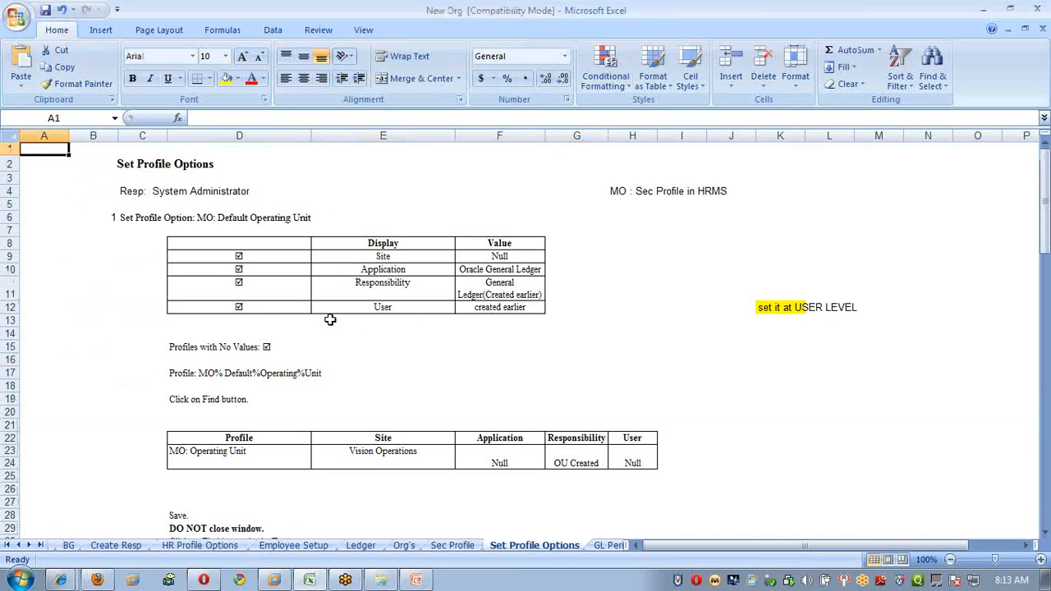
{"action": "key", "text": "ctrl+Page_Down"}
{"action": "key", "text": "ctrl+Page_Up"}
{"action": "key", "text": "ctrl+Page_Up"}
{"action": "key", "text": "ctrl+Page_Up"}
{"action": "key", "text": "ctrl+Page_Up"}
{"action": "key", "text": "ctrl+Page_Up"}
{"action": "key", "text": "ctrl+Page_Up"}
{"action": "key", "text": "ctrl+Page_Up"}
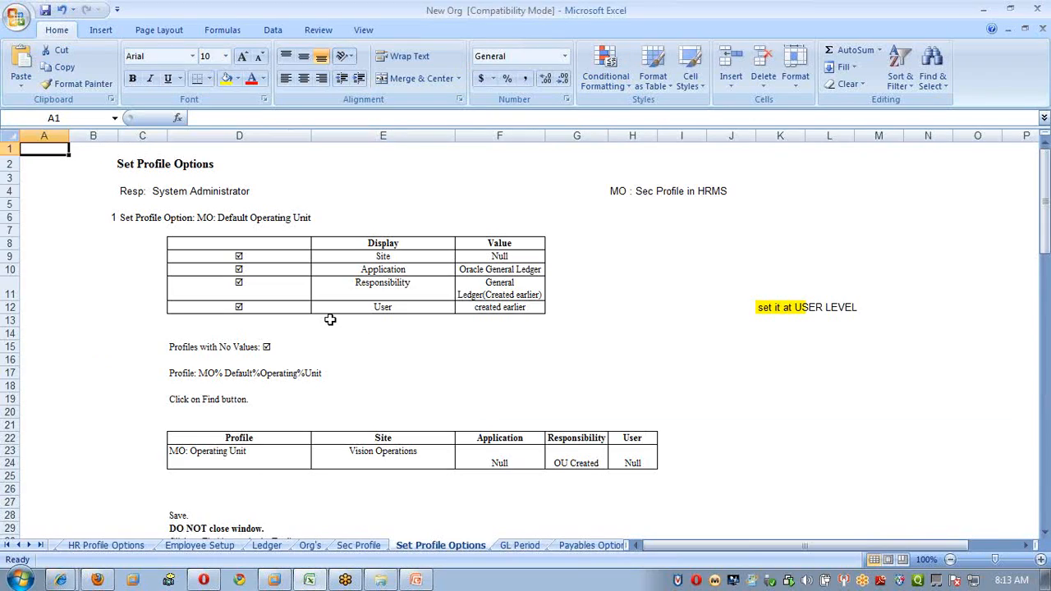
{"action": "key", "text": "ctrl+Page_Up"}
{"action": "key", "text": "ctrl+Page_Up"}
{"action": "key", "text": "ctrl+Page_Up"}
{"action": "key", "text": "ctrl+Page_Up"}
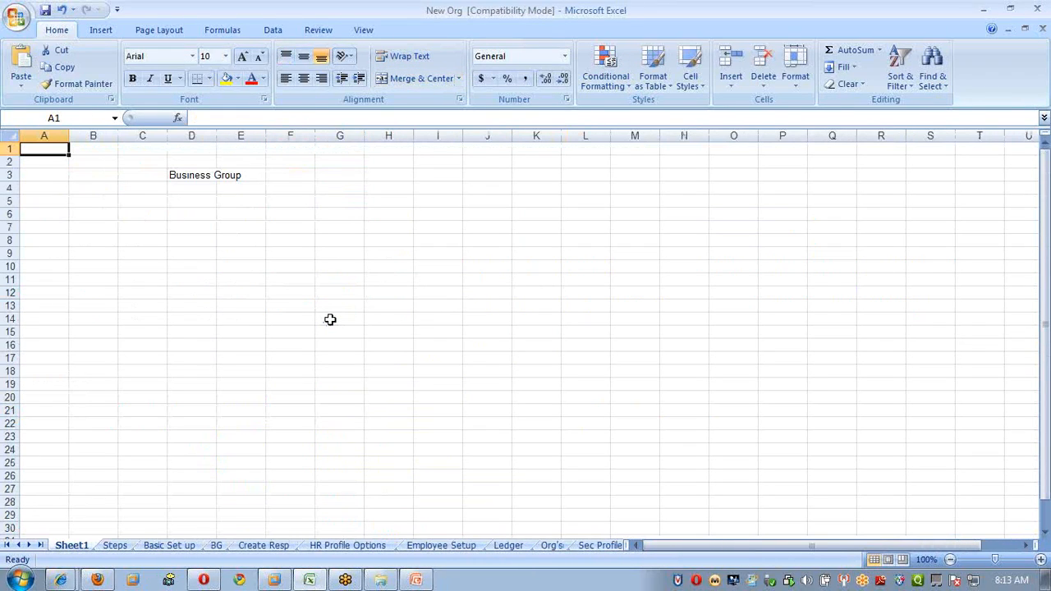
{"action": "key", "text": "ctrl+Page_Down"}
{"action": "key", "text": "ctrl+Page_Down"}
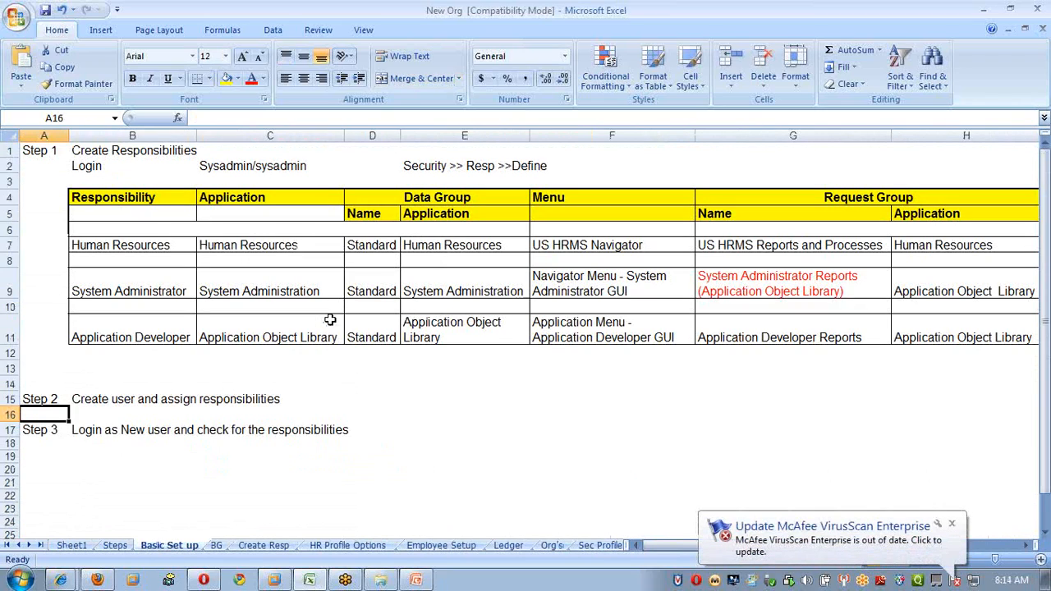
{"action": "left_click", "coordinate": [986, 13]}
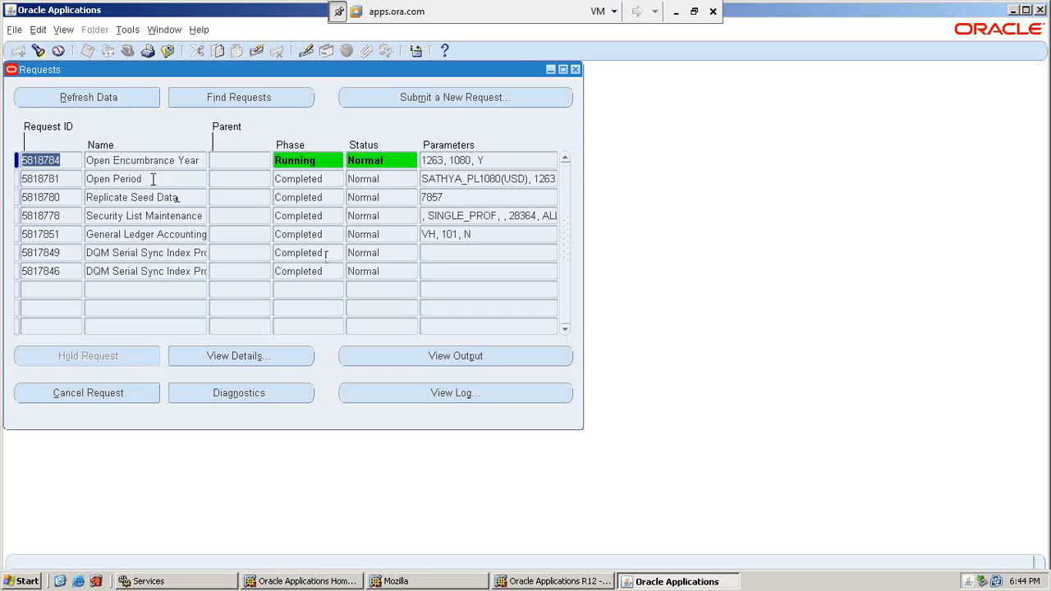
{"action": "left_click", "coordinate": [86, 97]}
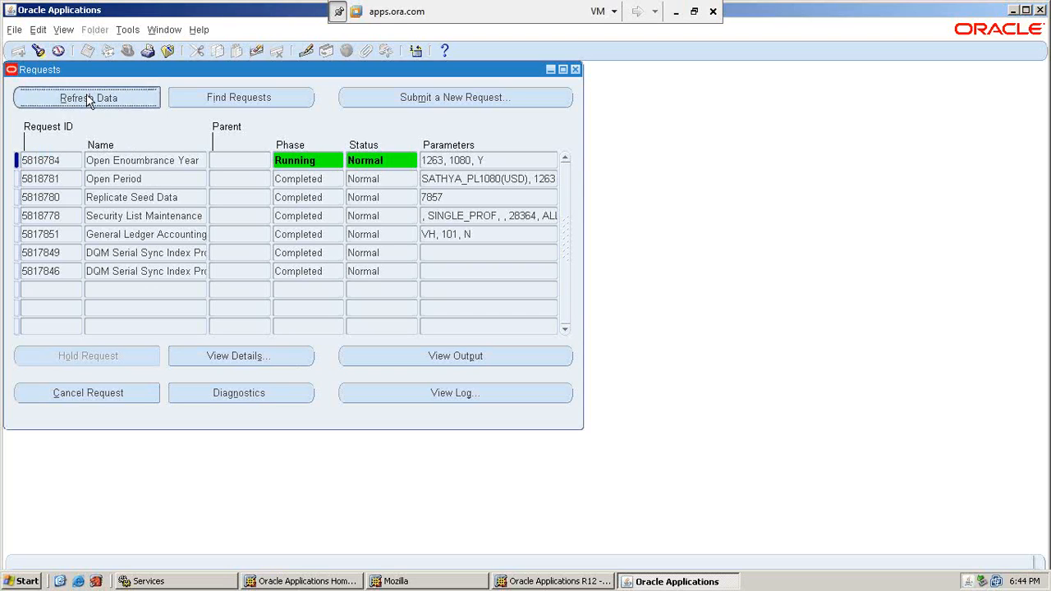
{"action": "left_click", "coordinate": [675, 11]}
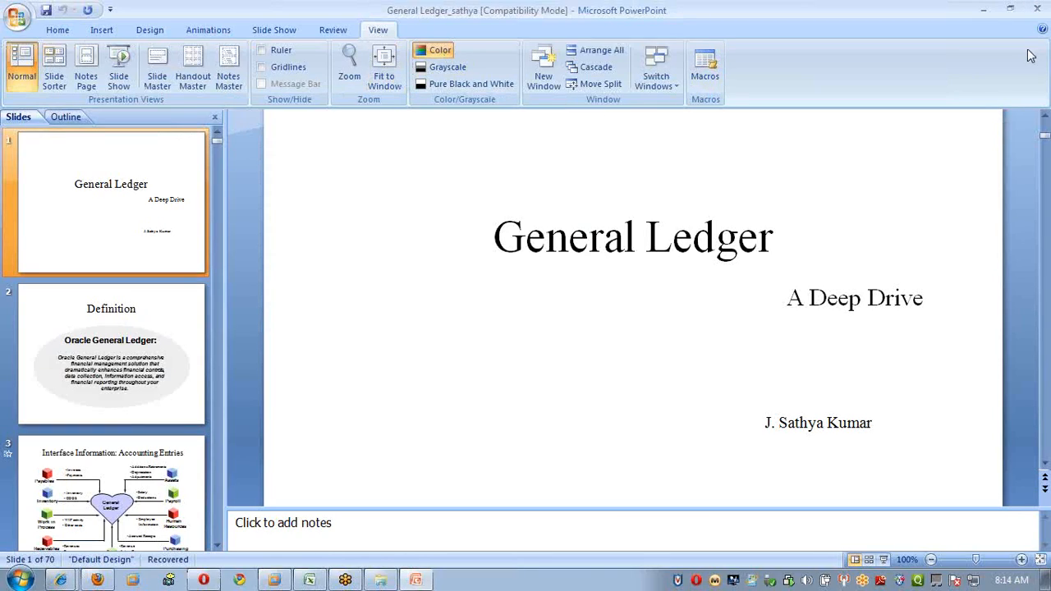